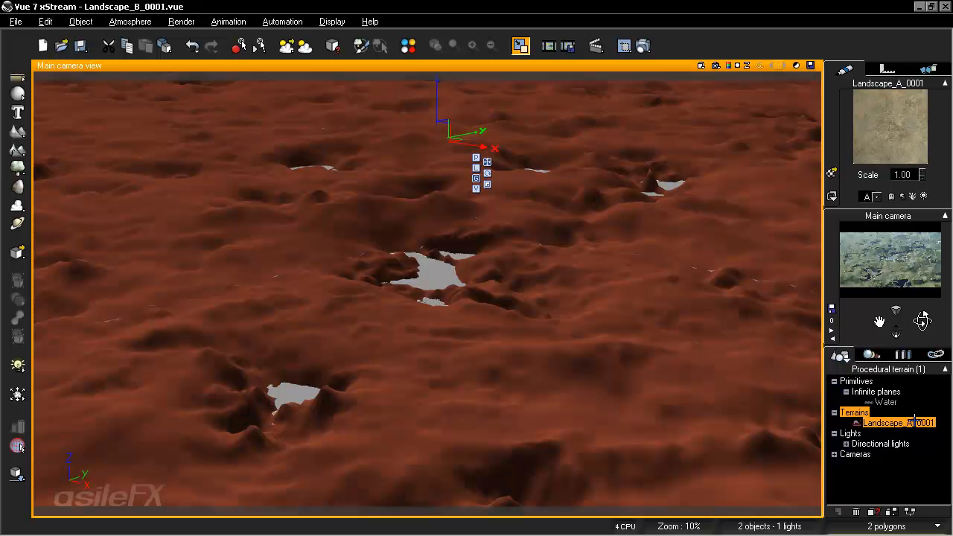
Rename the procedural terrain Landscape_A_0001 as Landscape_B_0001
{"action": "left_click", "coordinate": [912, 422]}
{"action": "left_click", "coordinate": [913, 424]}
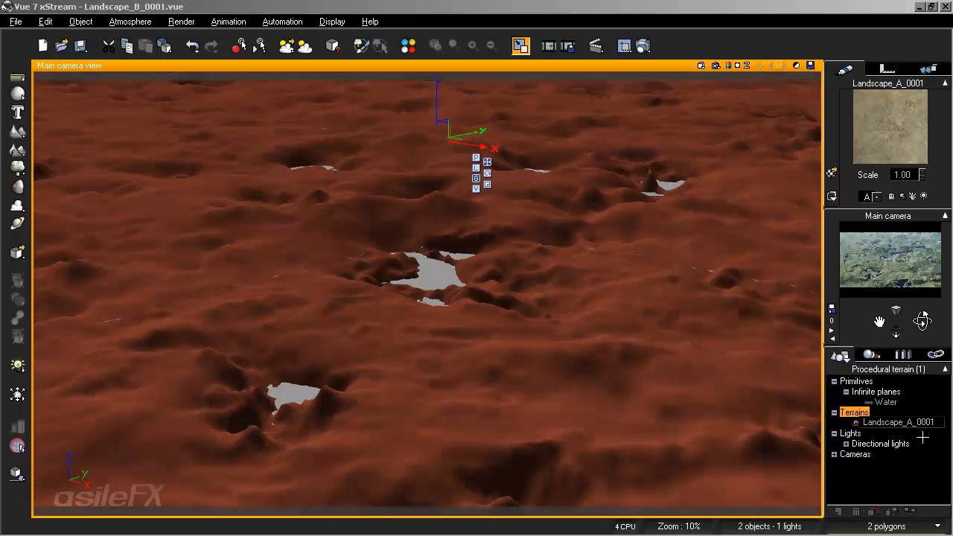
{"action": "key", "text": "BackSpace"}
{"action": "type", "text": "B"}
{"action": "left_click", "coordinate": [893, 491]}
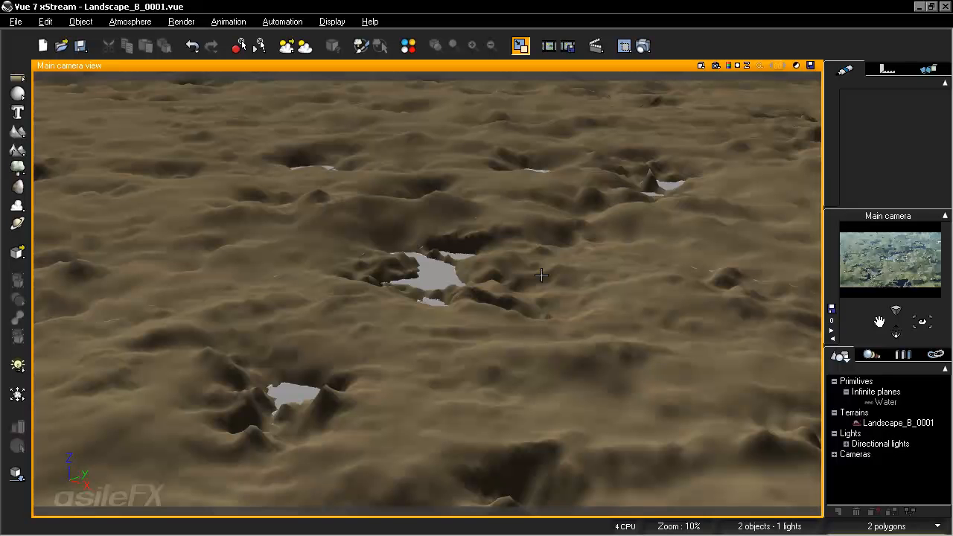
Reframe the main camera by orbiting, zooming and panning for a slightly higher view over the terrain and its water pools
{"action": "left_click", "coordinate": [890, 423]}
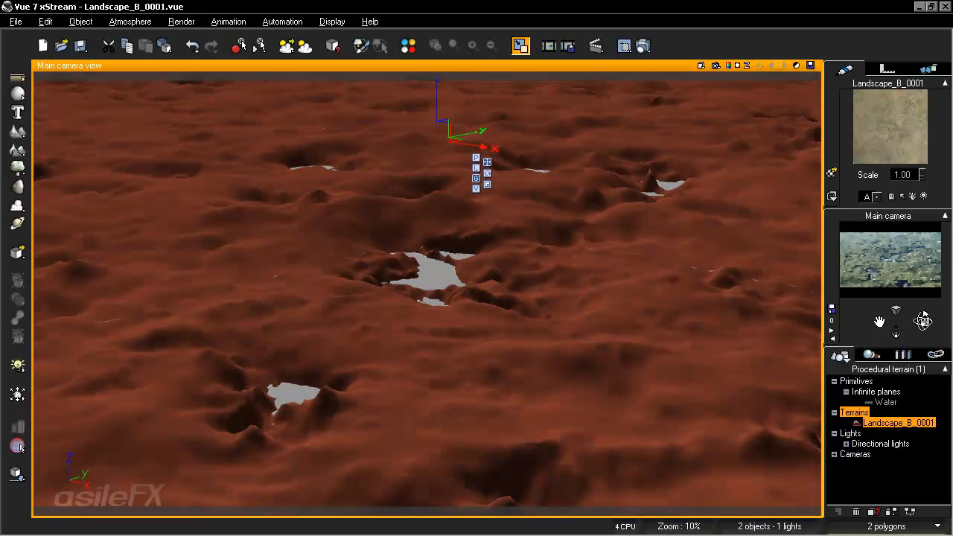
{"action": "left_click_drag", "start_coordinate": [923, 321], "coordinate": [922, 332]}
{"action": "scroll", "coordinate": [669, 381], "scroll_direction": "down", "scroll_amount": 4}
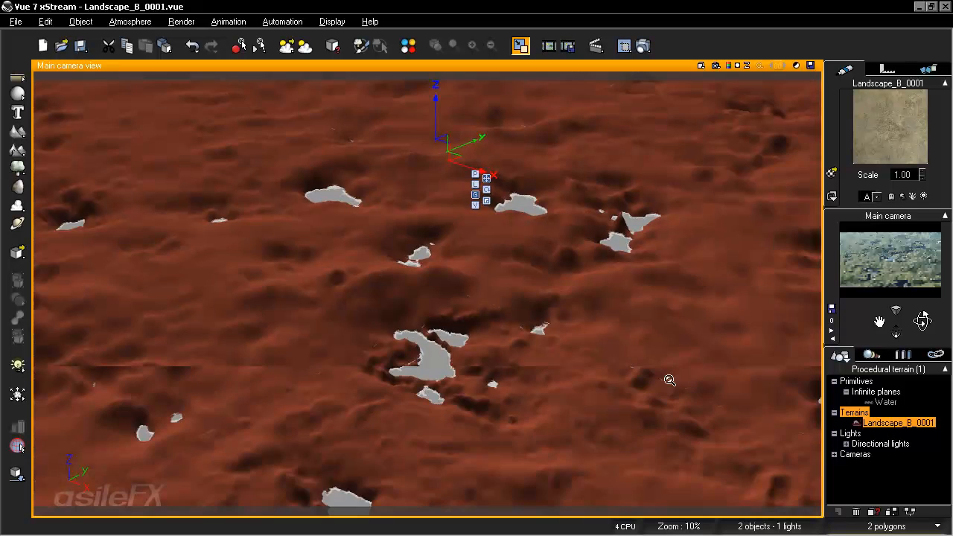
{"action": "scroll", "coordinate": [669, 381], "scroll_direction": "down", "scroll_amount": 3}
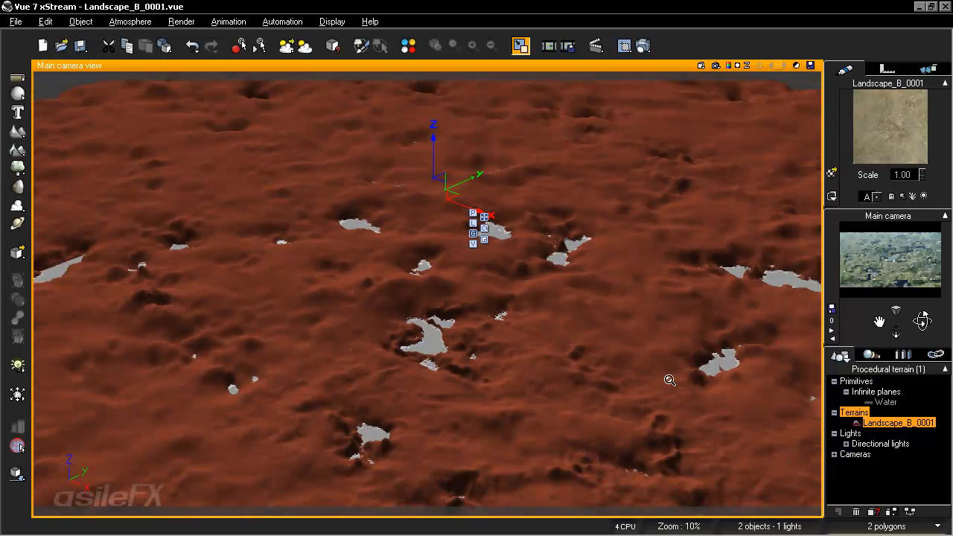
{"action": "middle_click_drag", "start_coordinate": [670, 381], "coordinate": [662, 345]}
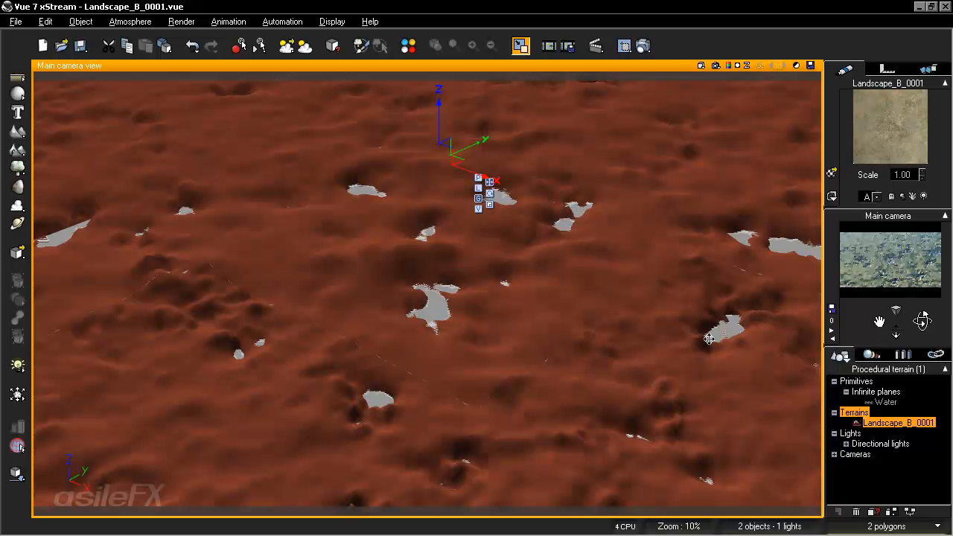
{"action": "scroll", "coordinate": [619, 338], "scroll_direction": "up", "scroll_amount": 3}
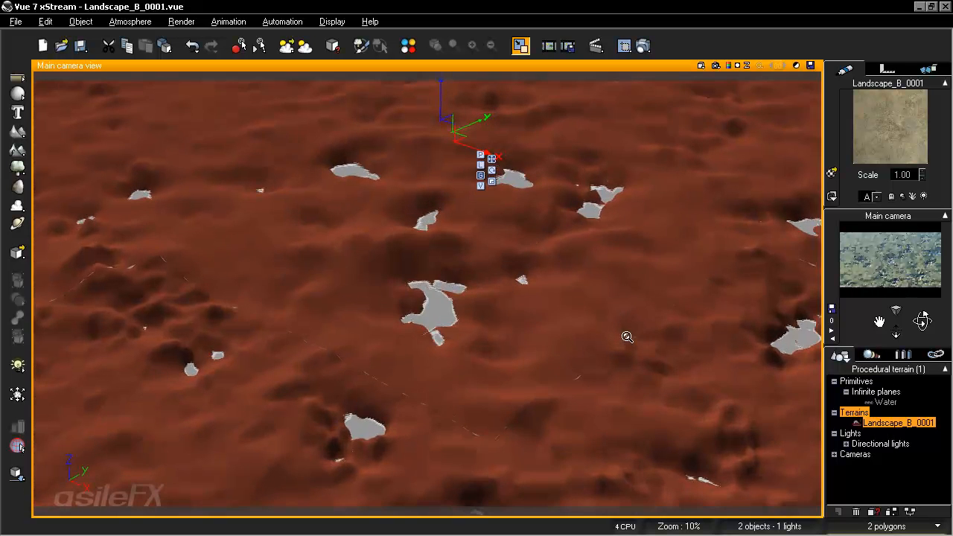
{"action": "scroll", "coordinate": [627, 337], "scroll_direction": "down", "scroll_amount": 2}
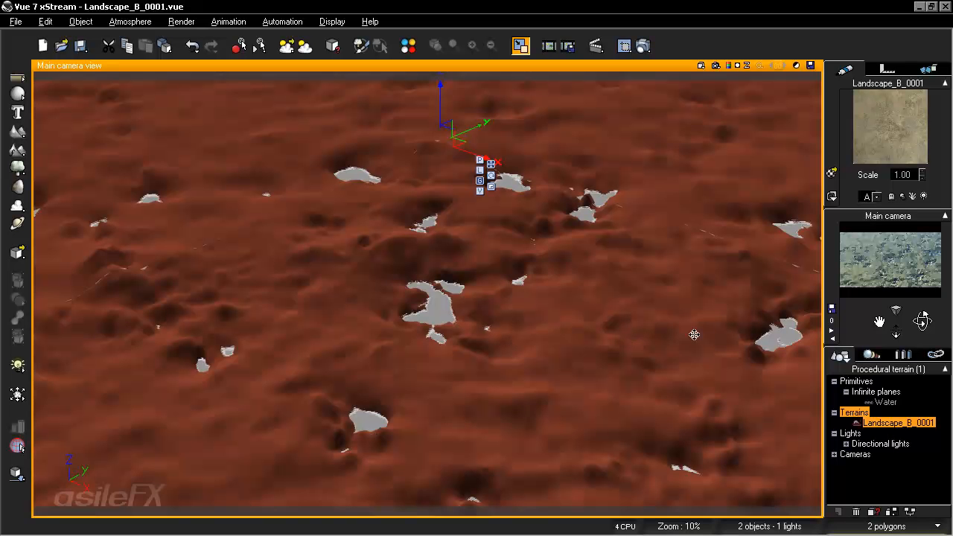
{"action": "mouse_move", "coordinate": [923, 321]}
{"action": "left_mouse_down"}
{"action": "mouse_move", "coordinate": [941, 309]}
{"action": "mouse_move", "coordinate": [923, 316]}
{"action": "mouse_move", "coordinate": [919, 305]}
{"action": "left_mouse_up"}
{"action": "right_click_drag", "start_coordinate": [654, 225], "coordinate": [636, 234]}
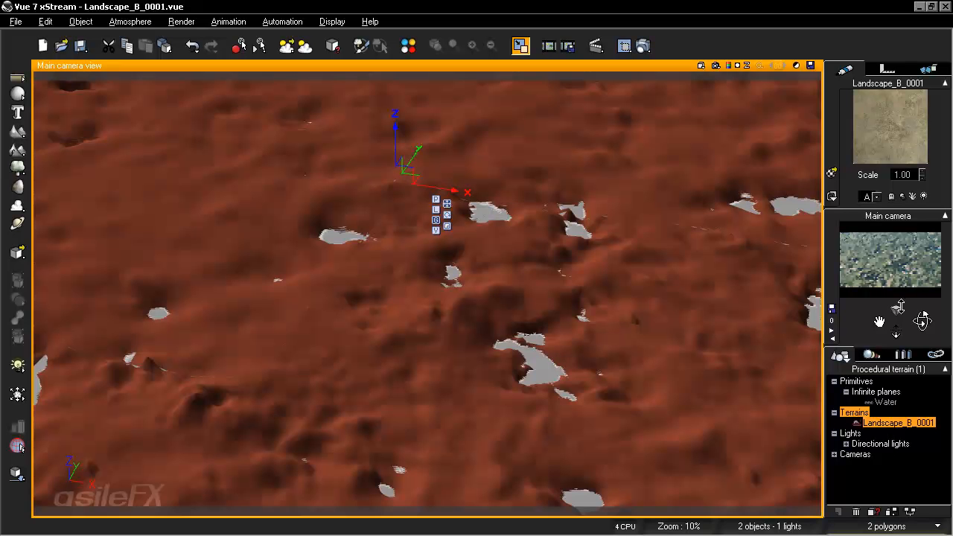
{"action": "left_click_drag", "start_coordinate": [895, 335], "coordinate": [907, 308]}
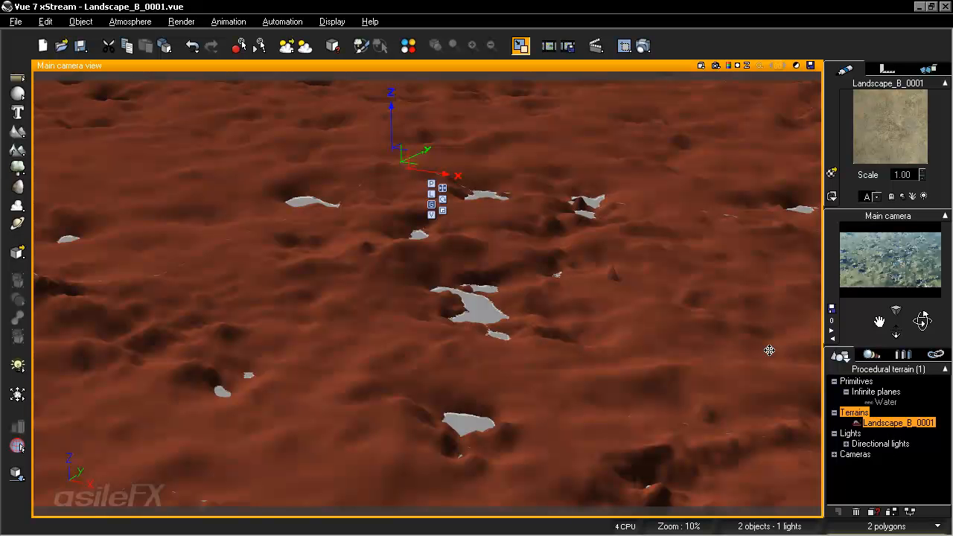
{"action": "scroll", "coordinate": [685, 337], "scroll_direction": "up", "scroll_amount": 1}
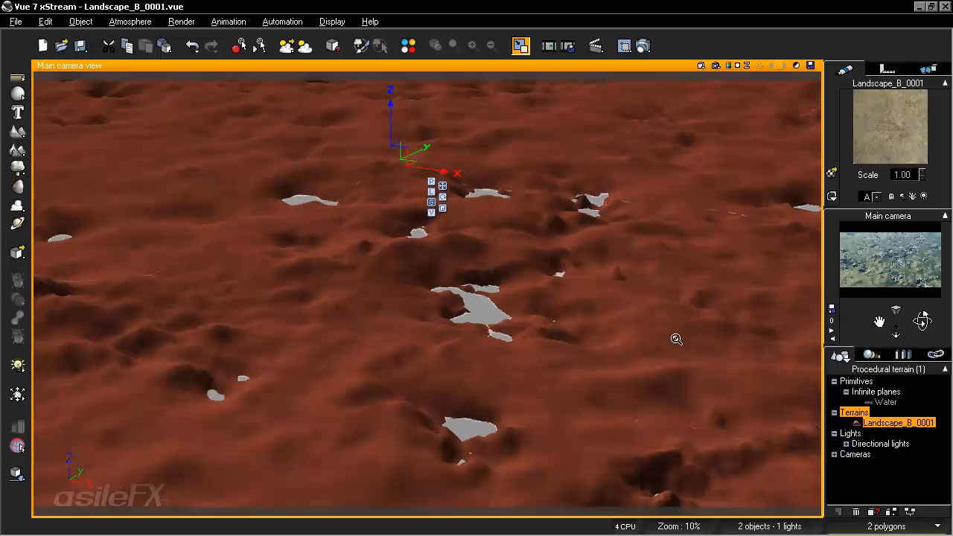
{"action": "scroll", "coordinate": [676, 339], "scroll_direction": "up", "scroll_amount": 1}
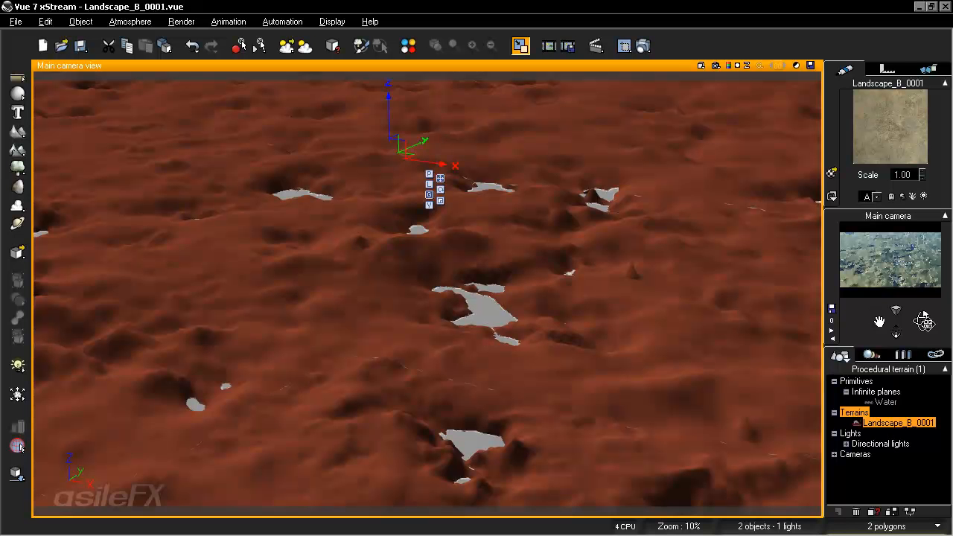
{"action": "left_click_drag", "start_coordinate": [923, 321], "coordinate": [895, 336]}
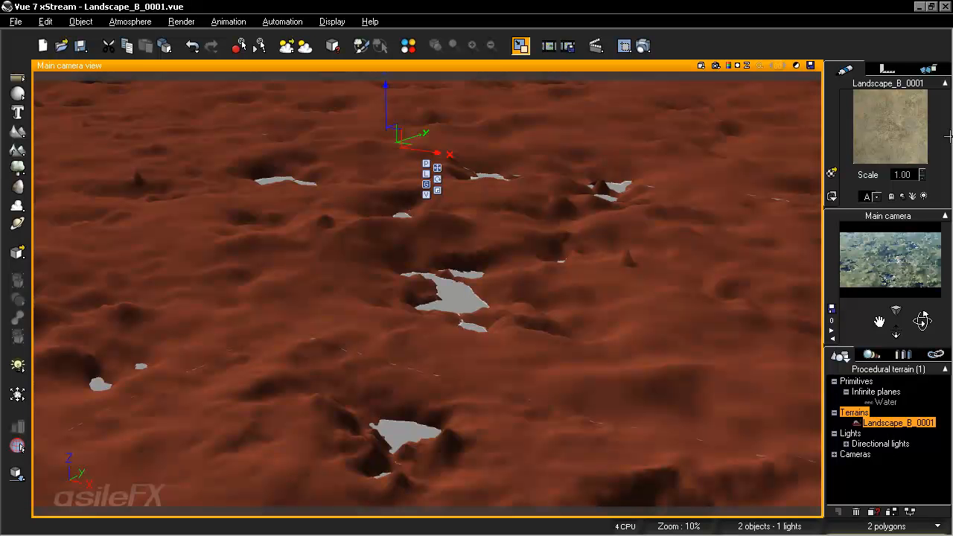
Open the Landscape_B_0001 terrain's material for editing and give its Light Rock layer a dark blue highlight colour
{"action": "double_click", "coordinate": [900, 124]}
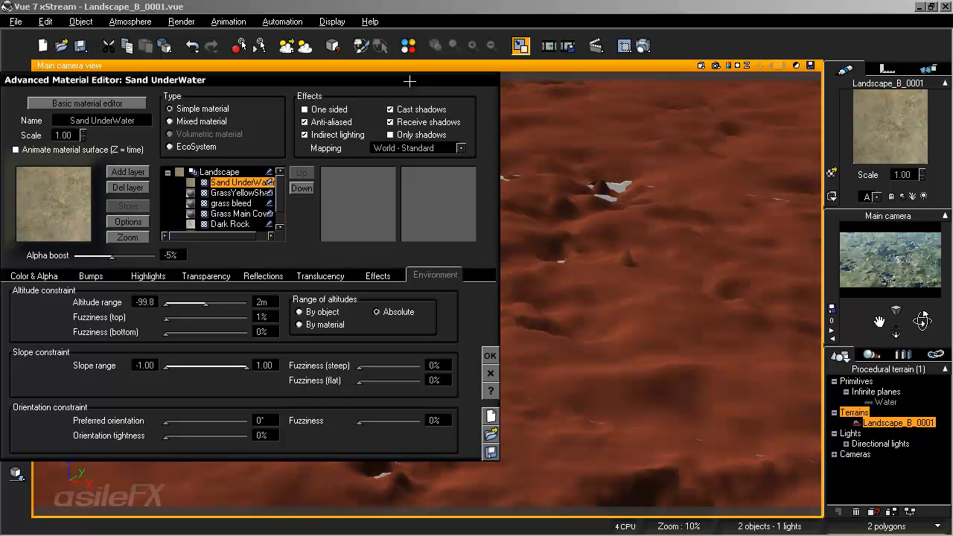
{"action": "left_click_drag", "start_coordinate": [327, 79], "coordinate": [751, 97]}
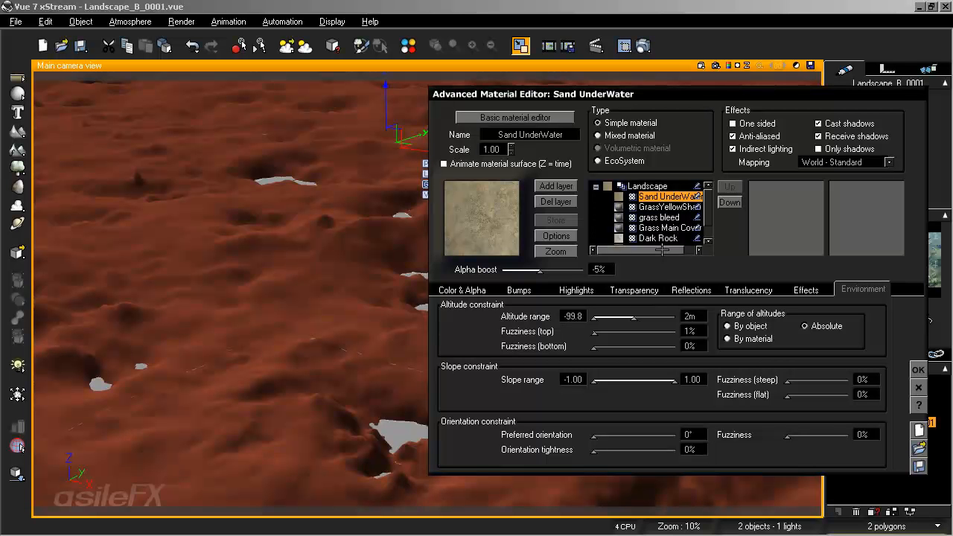
{"action": "left_click_drag", "start_coordinate": [668, 249], "coordinate": [674, 252]}
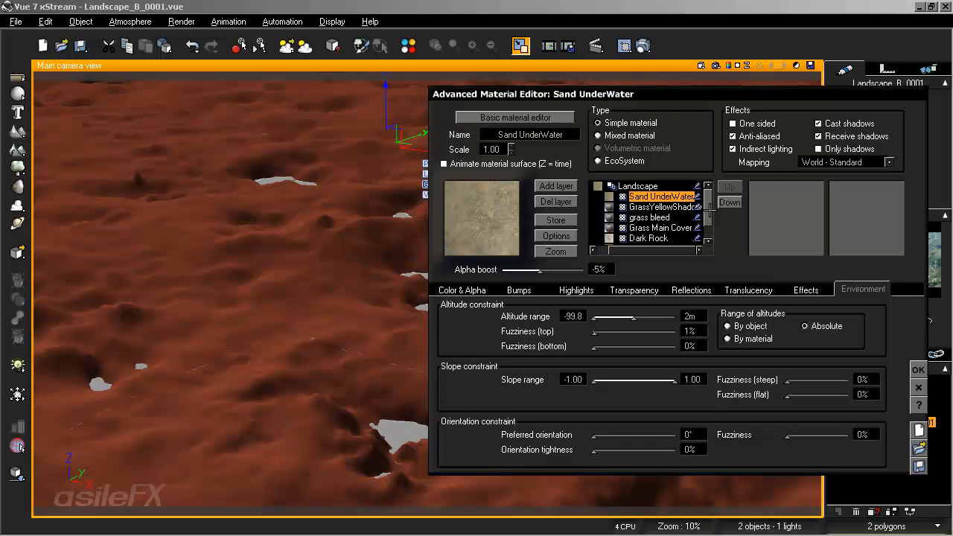
{"action": "scroll", "coordinate": [707, 214], "scroll_direction": "down", "scroll_amount": 1}
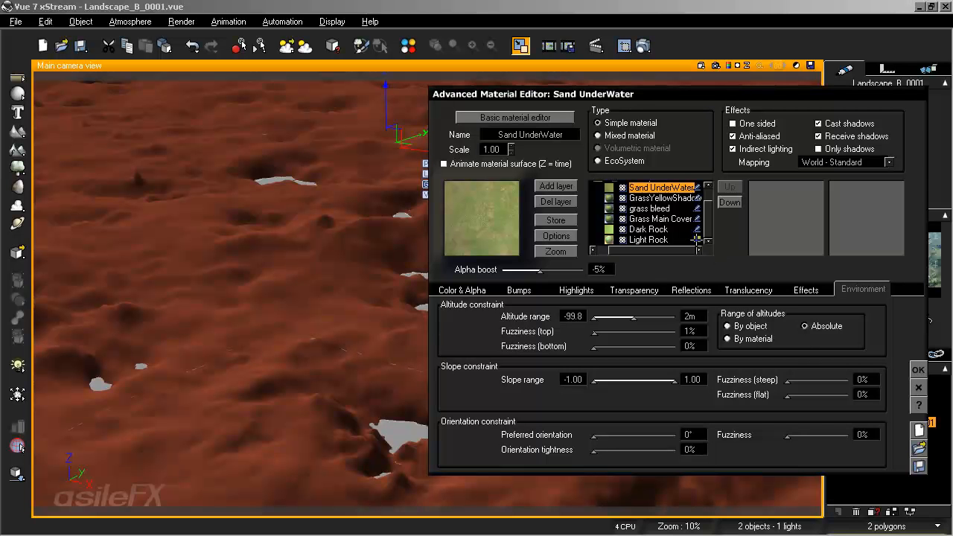
{"action": "left_click_drag", "start_coordinate": [696, 239], "coordinate": [767, 292]}
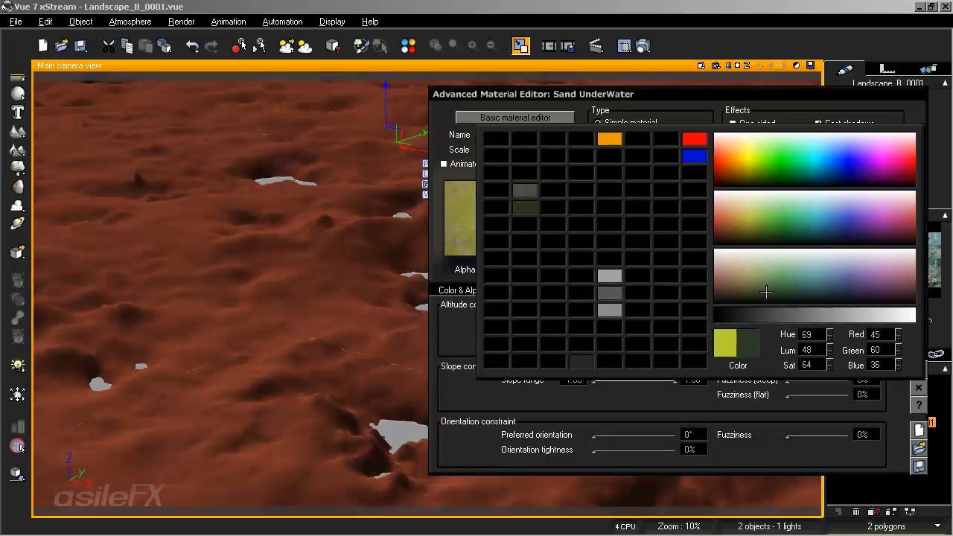
{"action": "left_click_drag", "start_coordinate": [766, 292], "coordinate": [830, 258]}
{"action": "left_click_drag", "start_coordinate": [842, 162], "coordinate": [842, 175]}
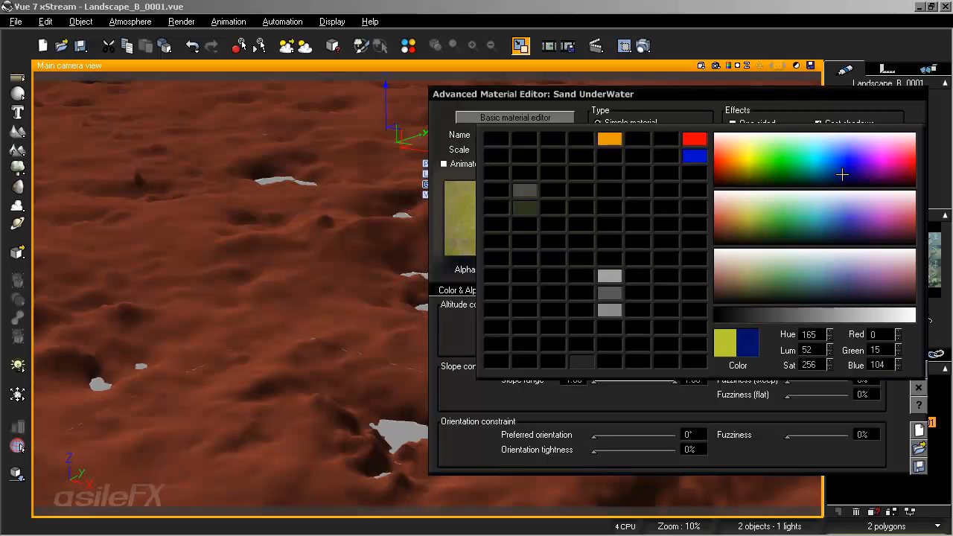
{"action": "left_click_drag", "start_coordinate": [846, 195], "coordinate": [849, 223]}
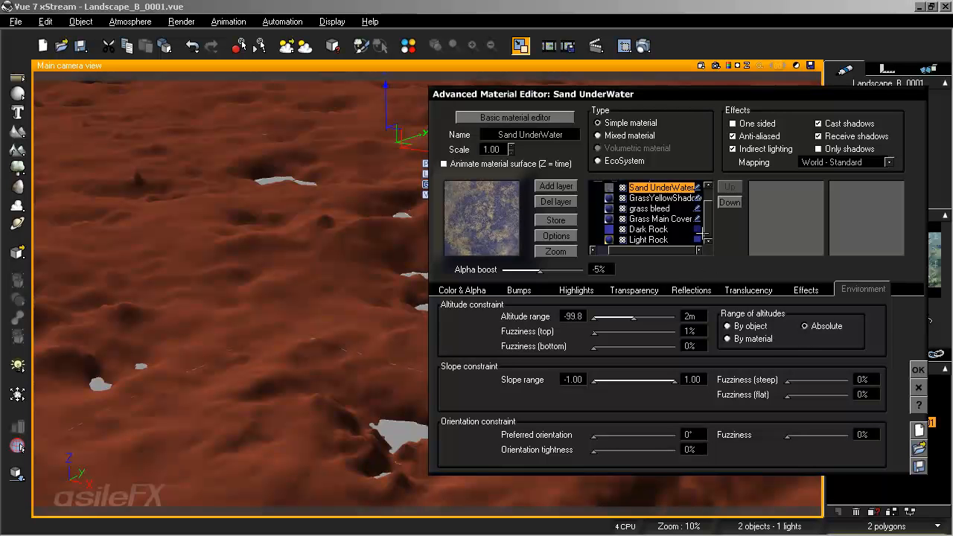
Assign a purple highlight colour to the Dark Rock layer and a green one to the Grass Main Cover layer
{"action": "left_click", "coordinate": [698, 228]}
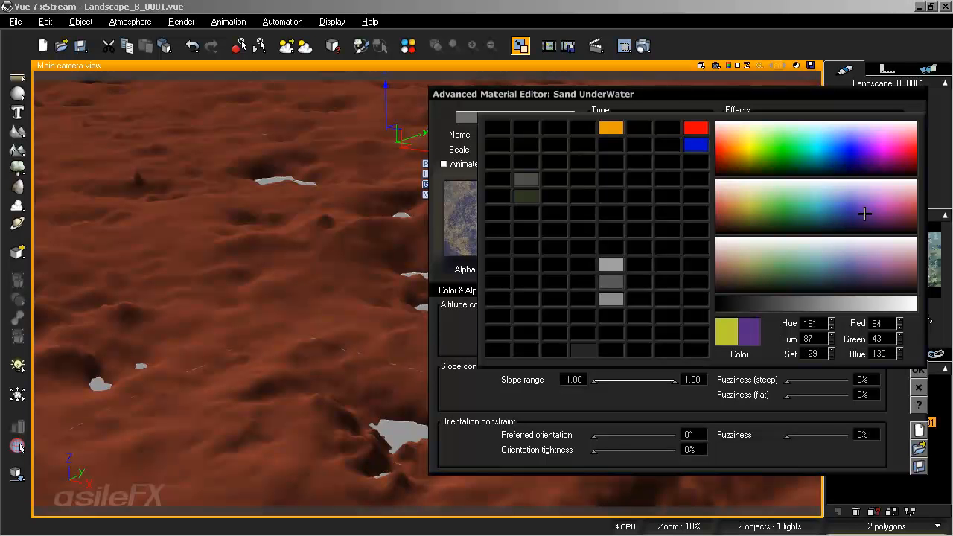
{"action": "left_click", "coordinate": [871, 214]}
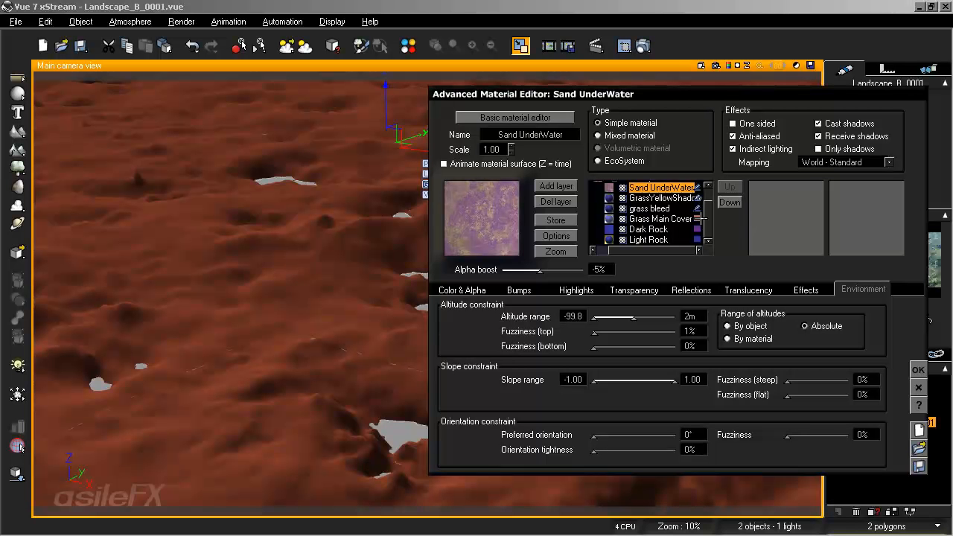
{"action": "left_click", "coordinate": [698, 218]}
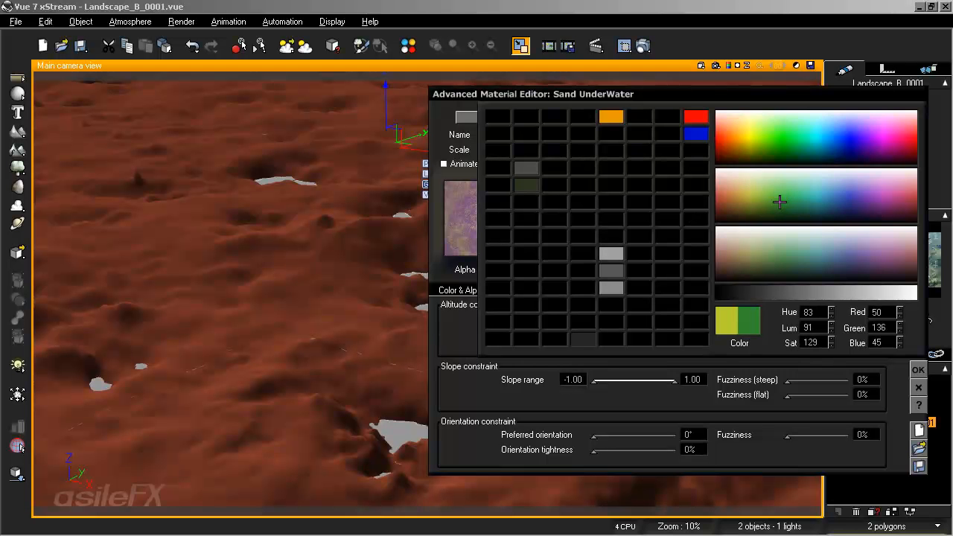
{"action": "left_click", "coordinate": [780, 200]}
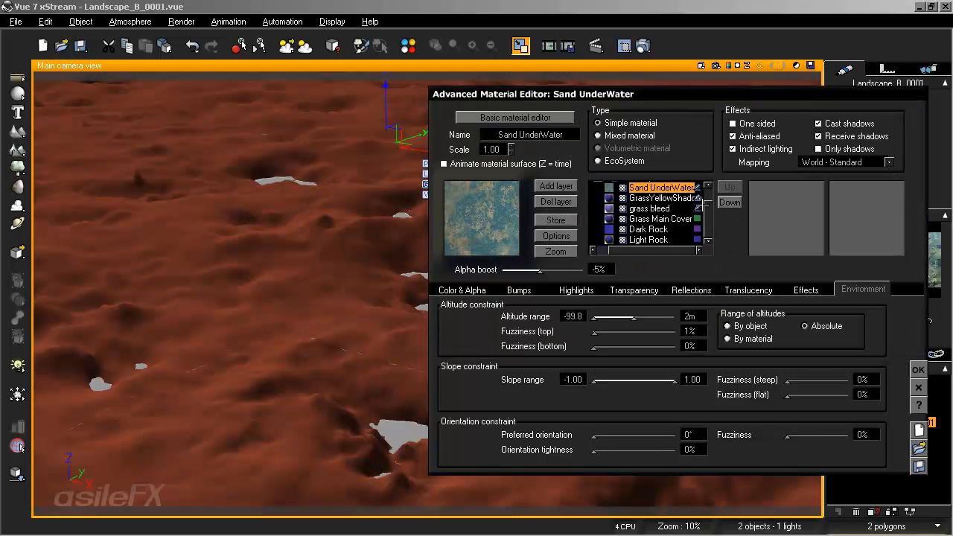
Assign a yellow highlight colour to the grass bleed layer and an orange one to the grass yellow shadow layer
{"action": "left_click_drag", "start_coordinate": [696, 208], "coordinate": [756, 186]}
{"action": "scroll", "coordinate": [709, 211], "scroll_direction": "up", "scroll_amount": 1}
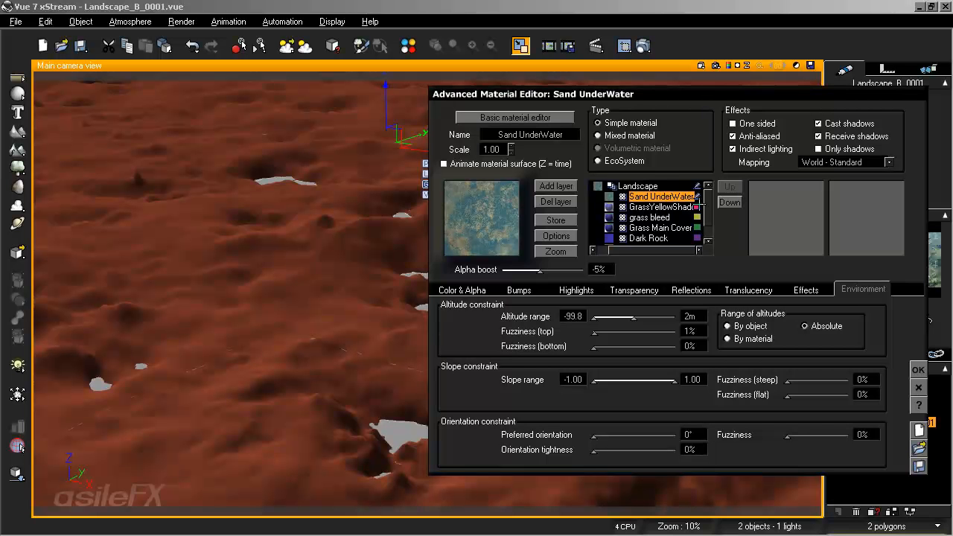
{"action": "left_click", "coordinate": [698, 202]}
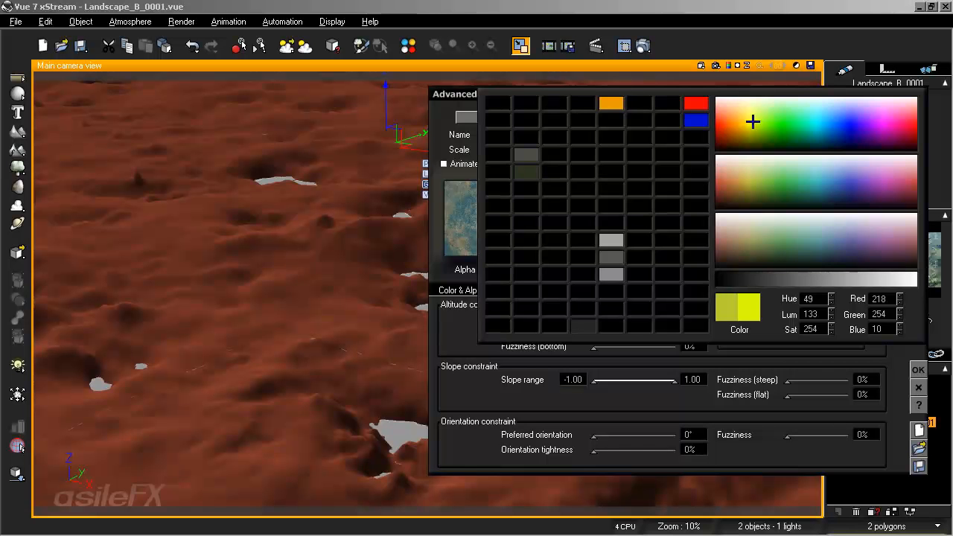
{"action": "left_click", "coordinate": [735, 123]}
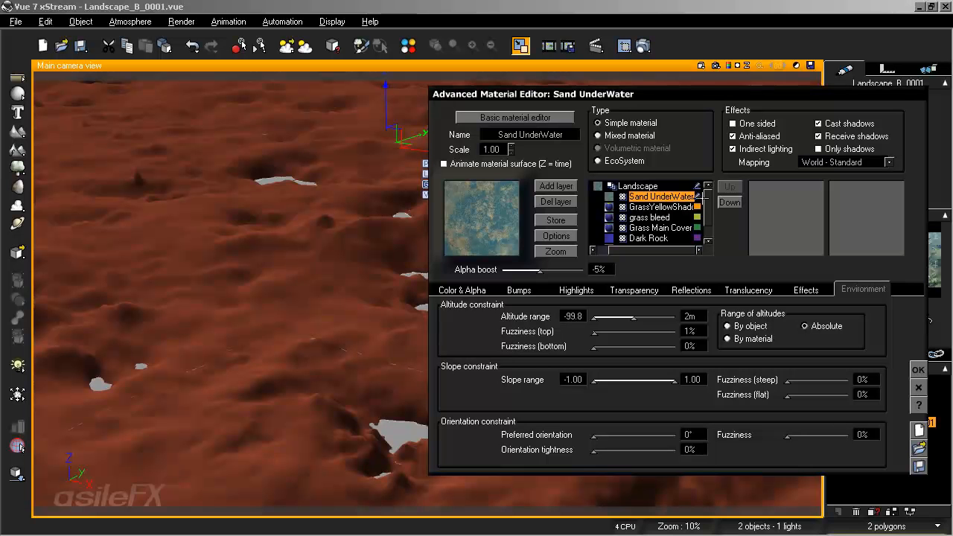
Set the Sand UnderWater layer's highlight colour to black and apply the material changes
{"action": "left_click", "coordinate": [697, 186]}
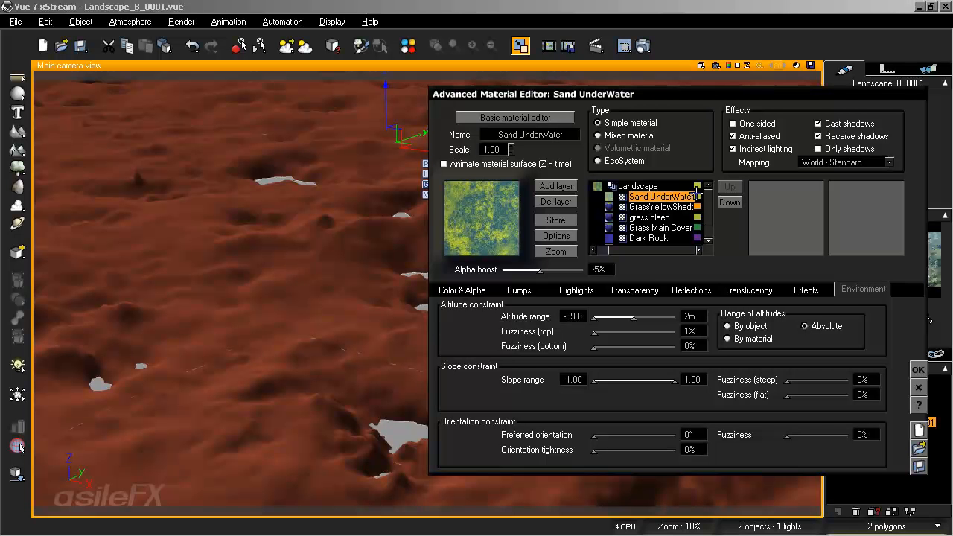
{"action": "left_click", "coordinate": [696, 196]}
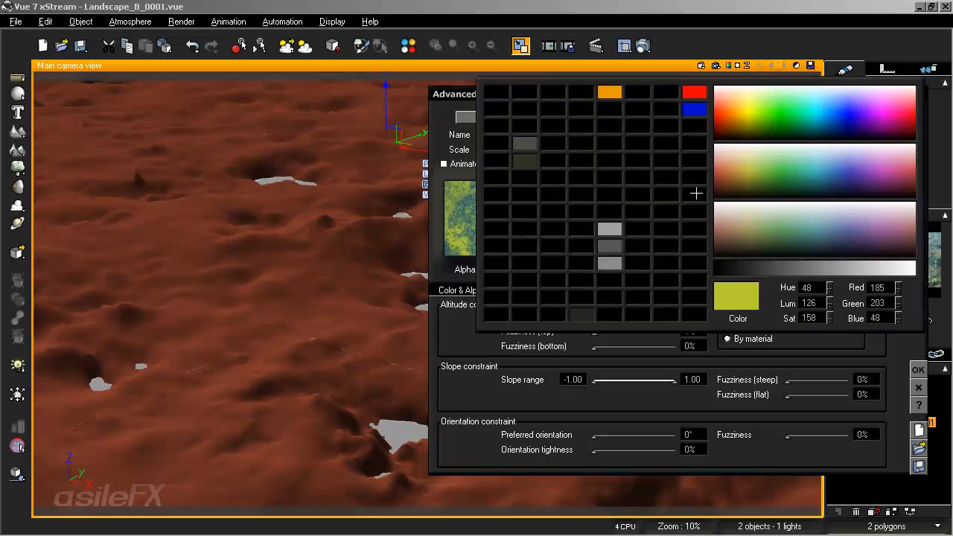
{"action": "left_click", "coordinate": [714, 265]}
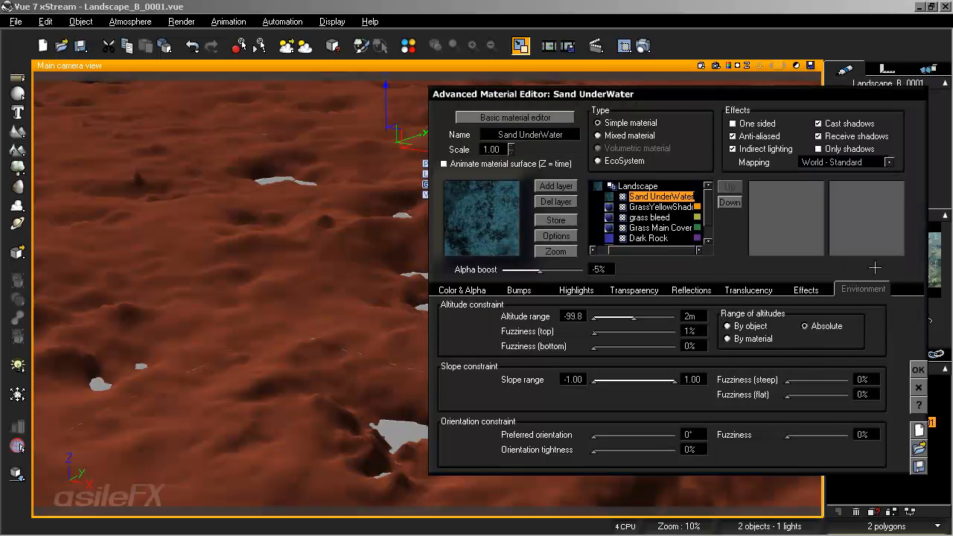
{"action": "left_click", "coordinate": [919, 369]}
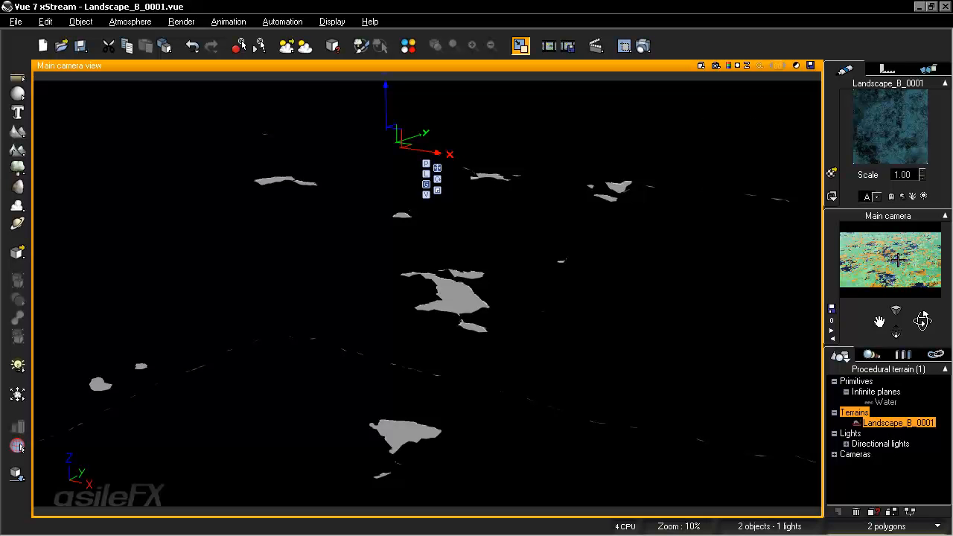
Set the render picture size to a custom width of 1280 pixels and accept the render options
{"action": "right_click", "coordinate": [902, 289]}
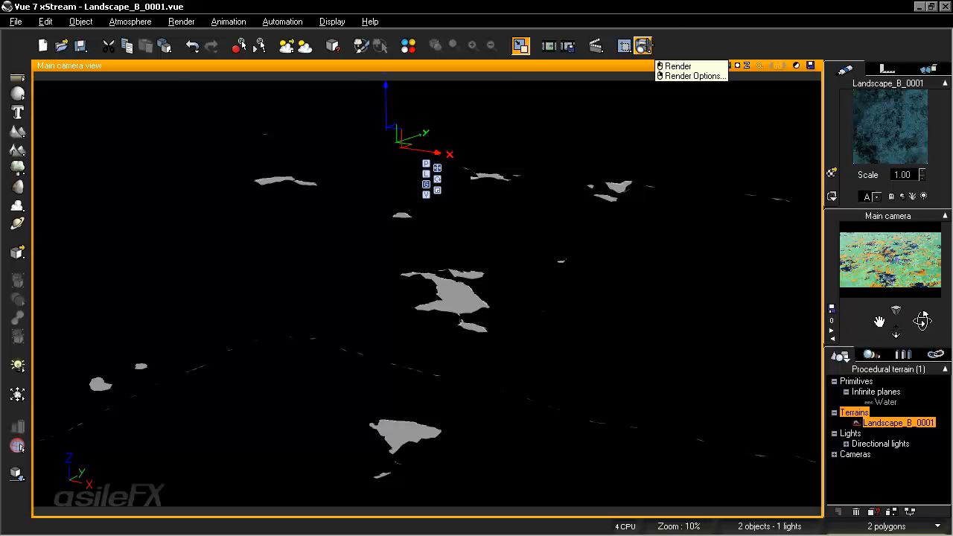
{"action": "right_click", "coordinate": [644, 47]}
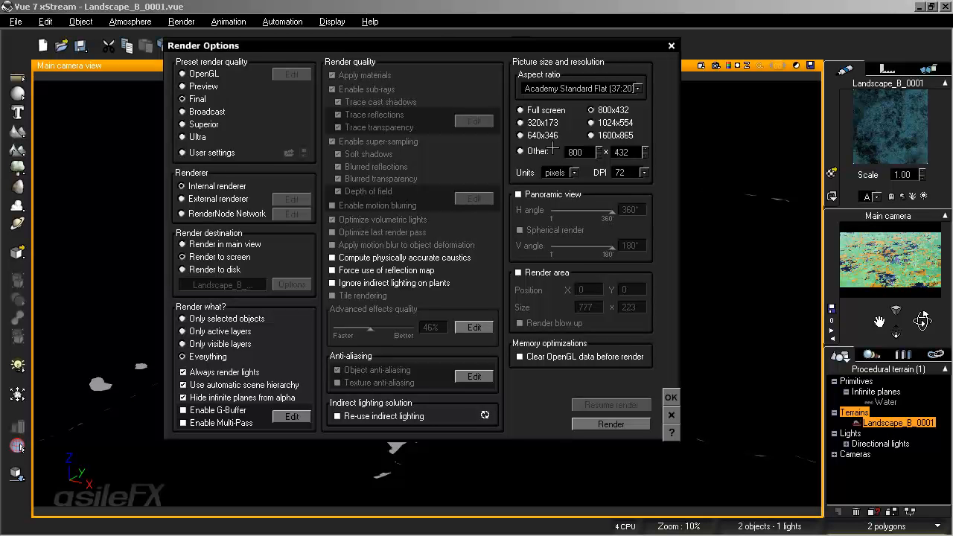
{"action": "double_click", "coordinate": [578, 153]}
{"action": "type", "text": "1280"}
{"action": "key", "text": "Return"}
{"action": "left_click_drag", "start_coordinate": [546, 44], "coordinate": [541, 40]}
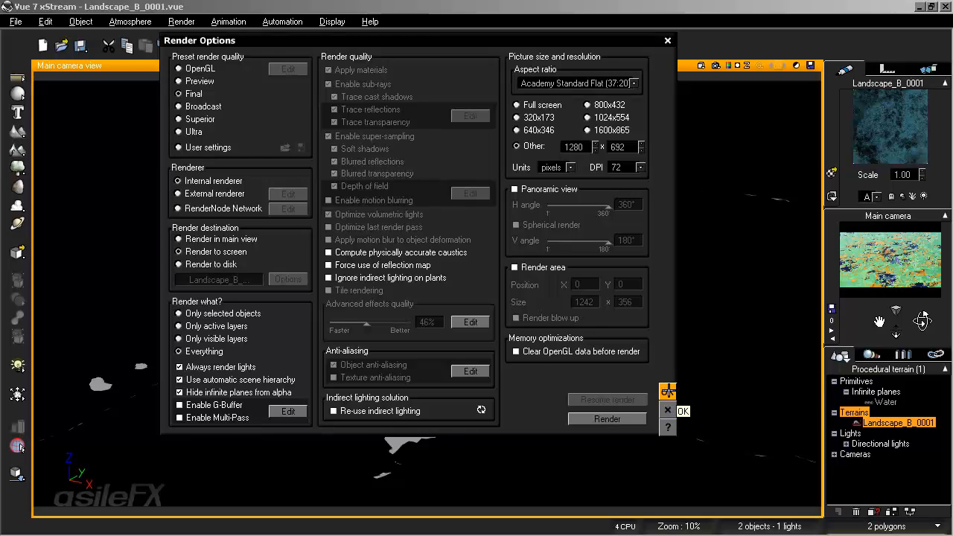
{"action": "left_click", "coordinate": [668, 391]}
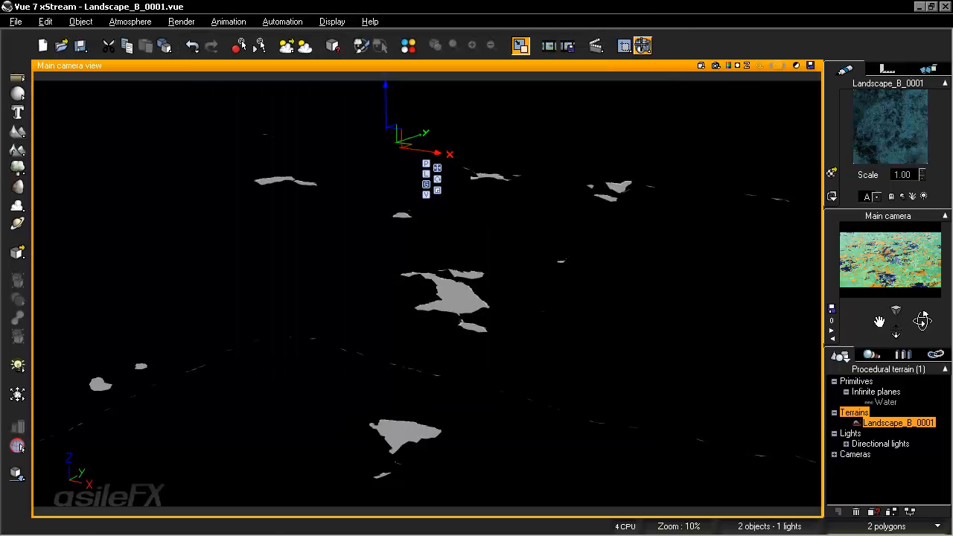
Render the main camera view and check the Ecosystem_Distribution_Layers folder under Images as the save location, leaving without saving
{"action": "left_click", "coordinate": [643, 45]}
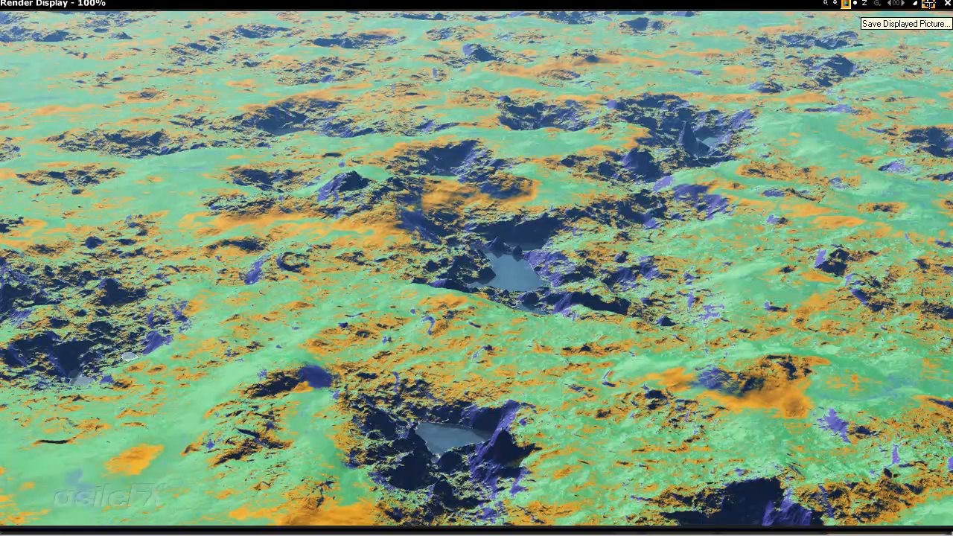
{"action": "left_click", "coordinate": [929, 4]}
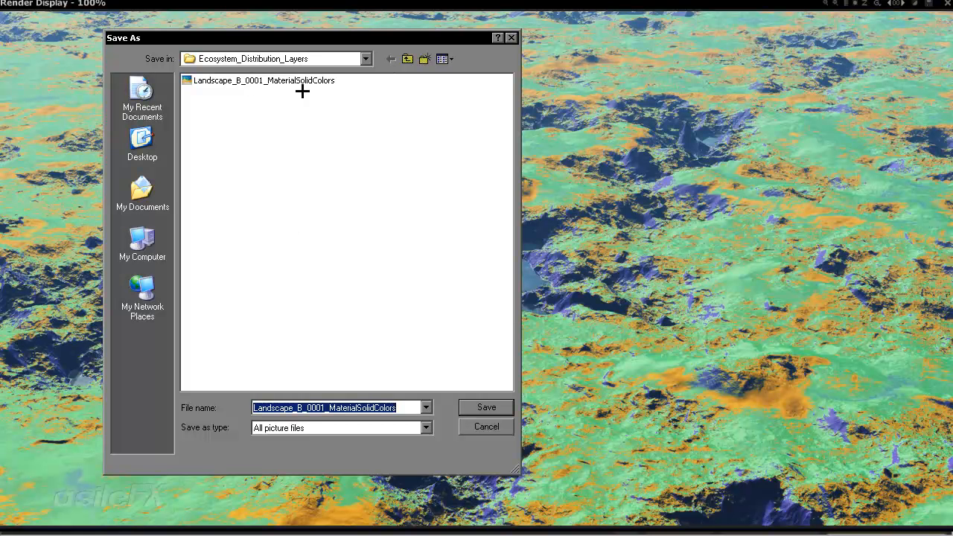
{"action": "left_click", "coordinate": [408, 58]}
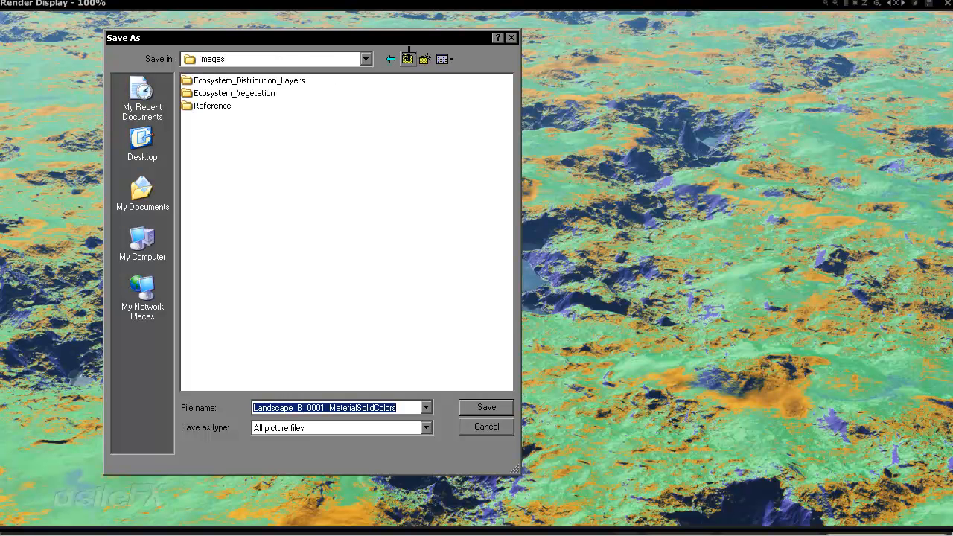
{"action": "left_click", "coordinate": [408, 58]}
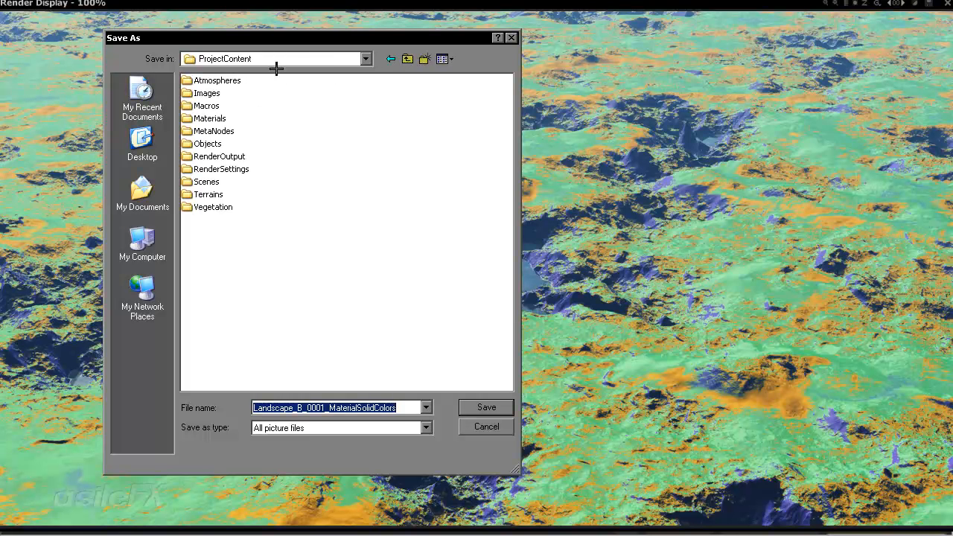
{"action": "double_click", "coordinate": [206, 92]}
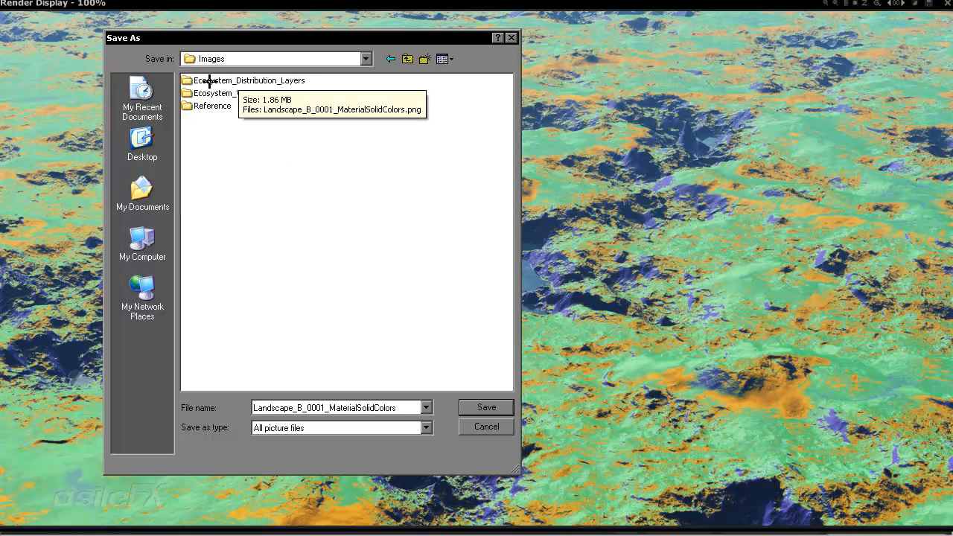
{"action": "double_click", "coordinate": [285, 80]}
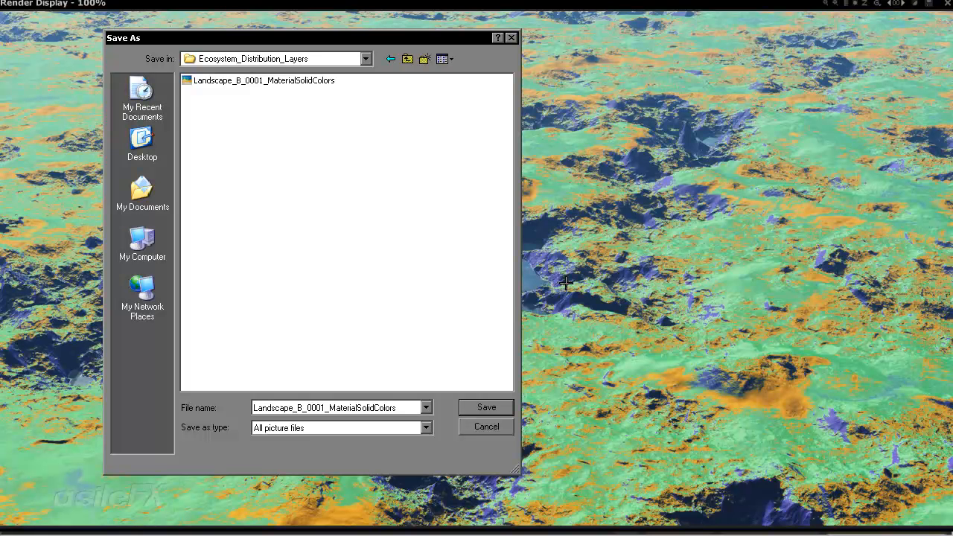
{"action": "left_click", "coordinate": [511, 38]}
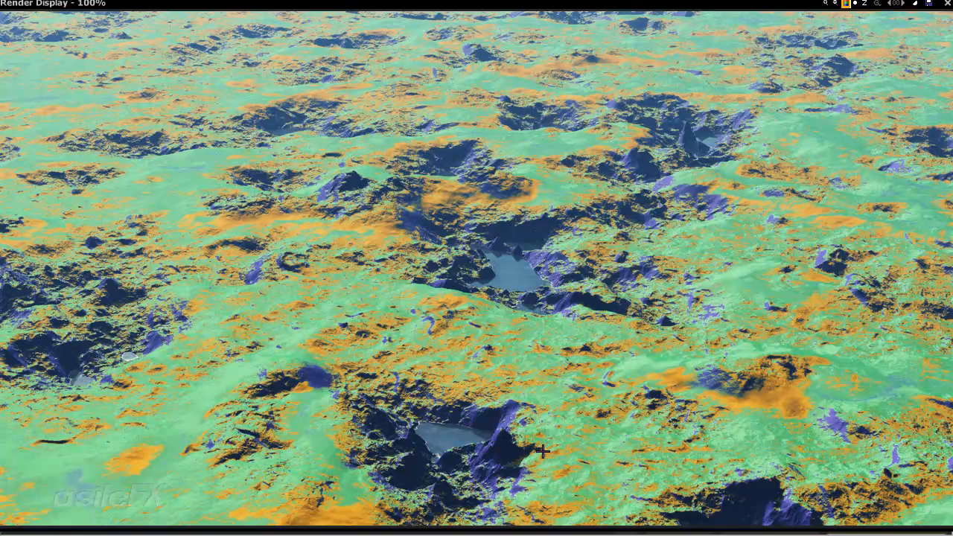
{"action": "left_click", "coordinate": [947, 4]}
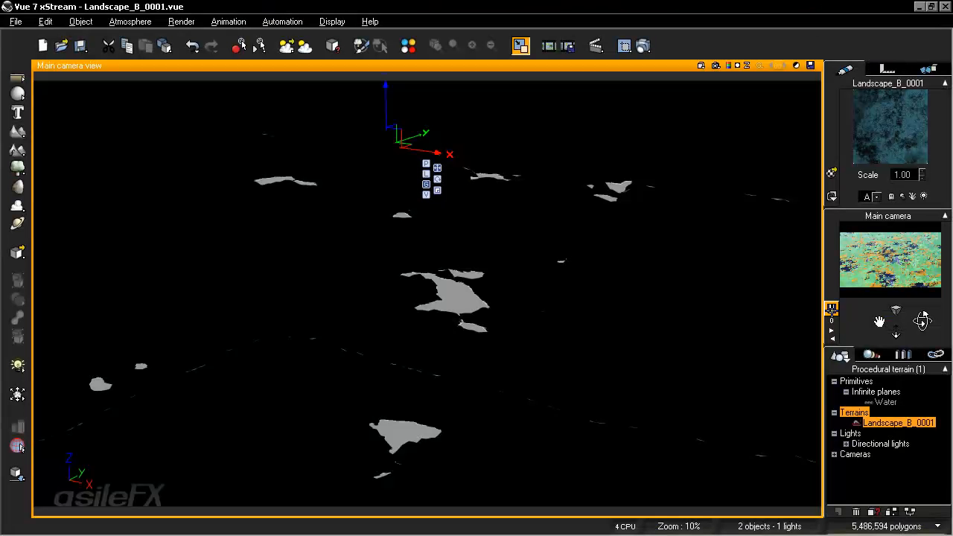
Expand the Cameras group in the object list and collapse the Main camera, Top camera and Camera 1 entries
{"action": "left_click", "coordinate": [834, 454]}
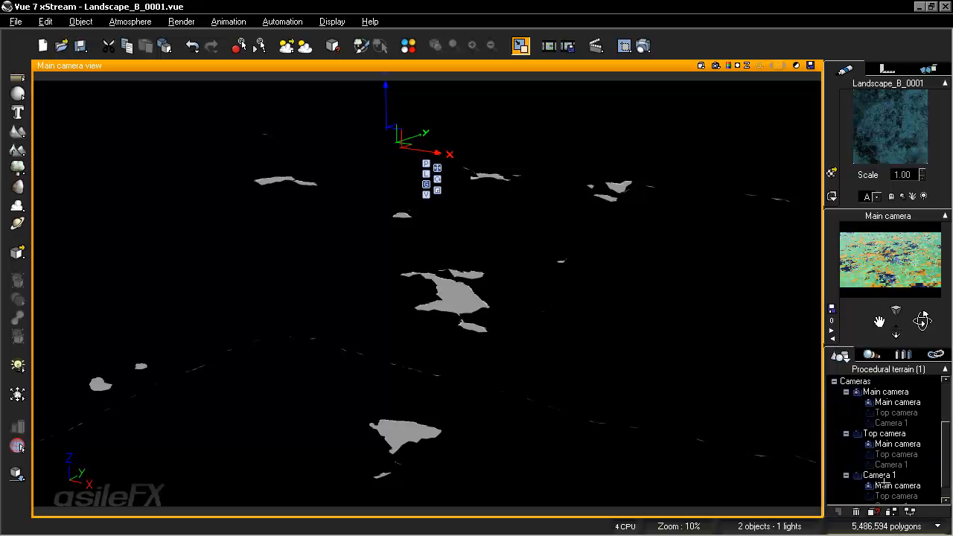
{"action": "left_click", "coordinate": [846, 392]}
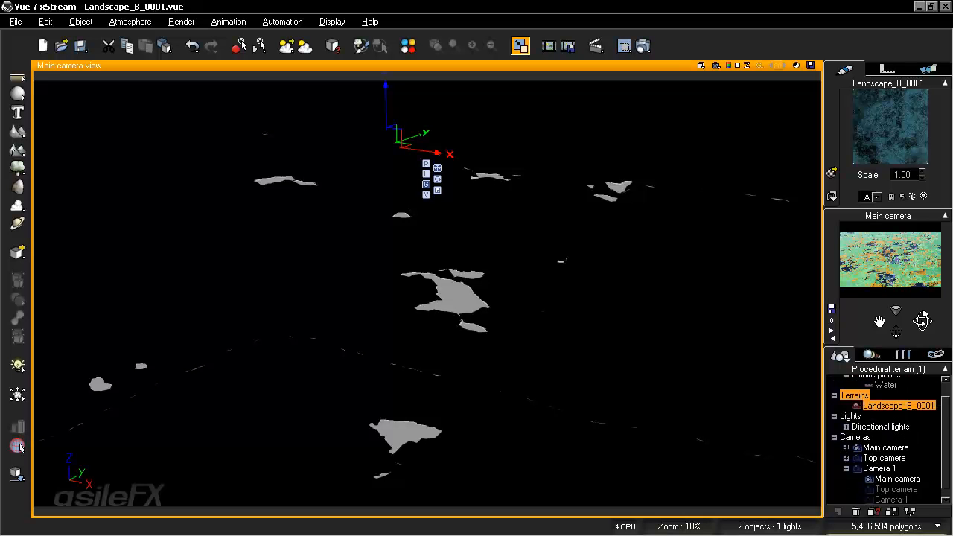
{"action": "left_click", "coordinate": [846, 469]}
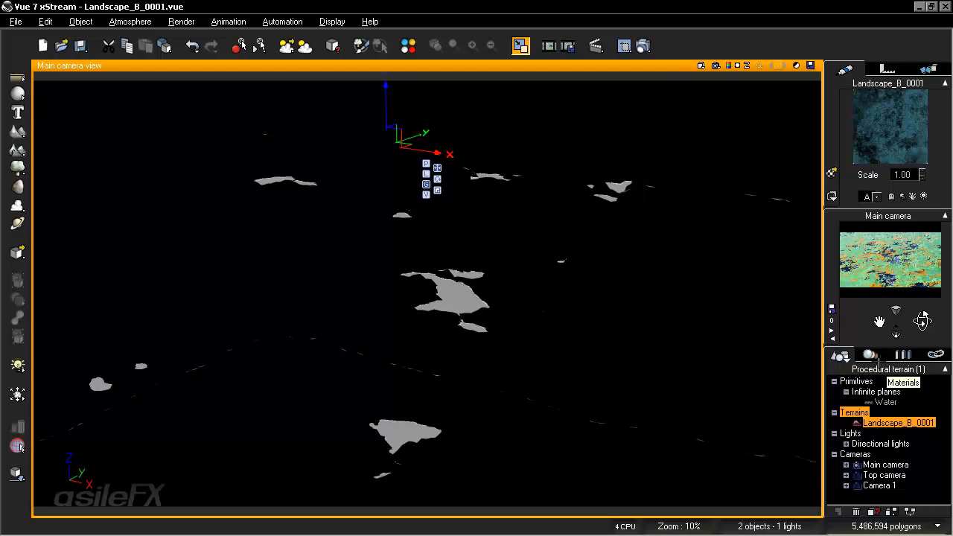
{"action": "right_click", "coordinate": [880, 310]}
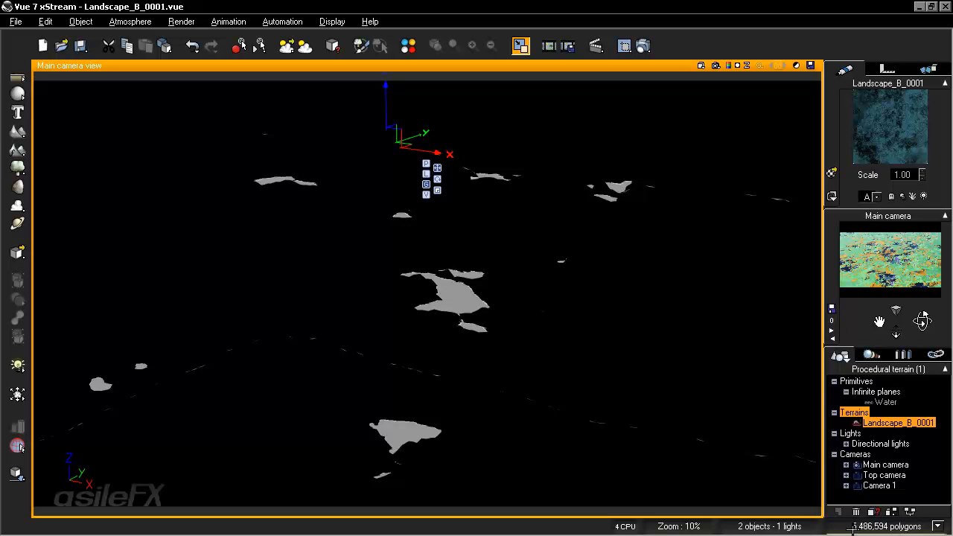
{"action": "left_click", "coordinate": [937, 525]}
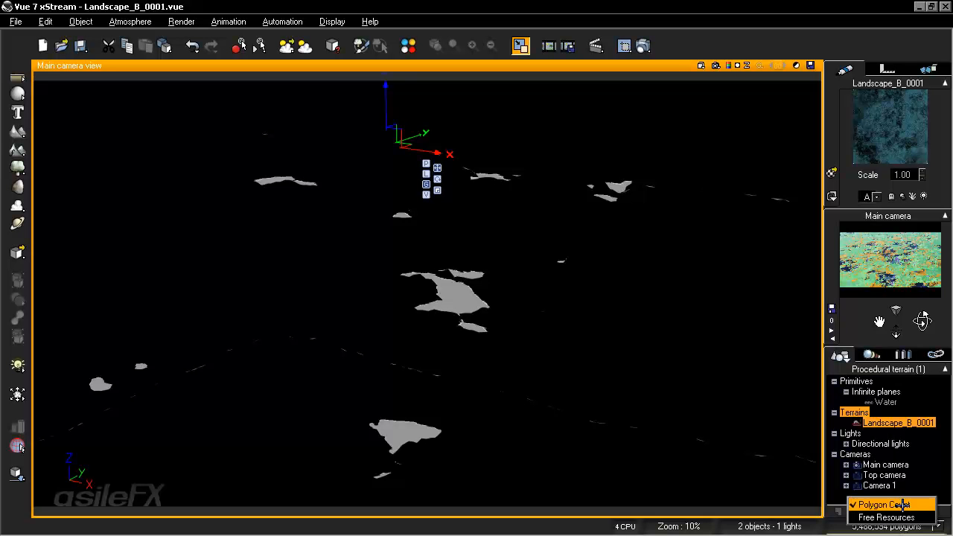
{"action": "right_click", "coordinate": [837, 528]}
{"action": "left_click", "coordinate": [864, 510]}
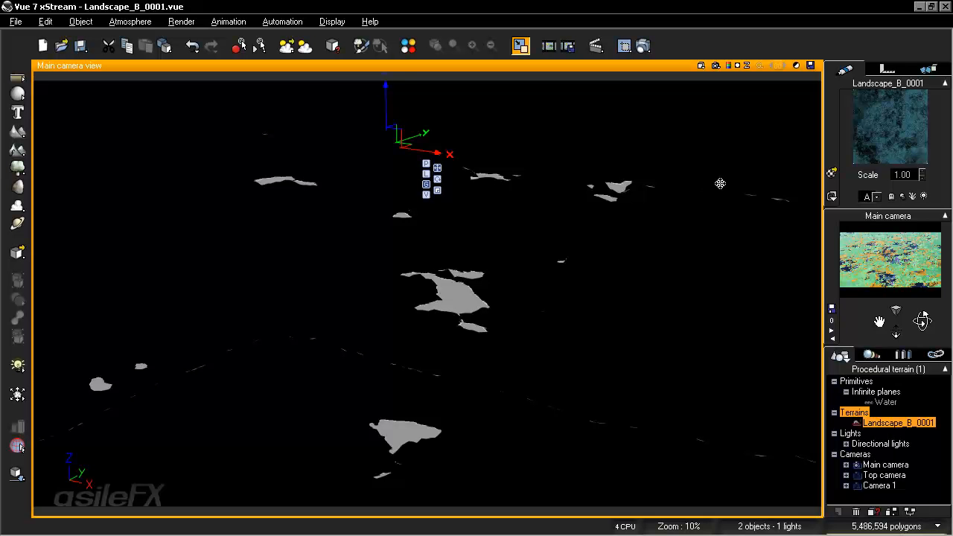
In the terrain material, set the highlight colours of the Sand UnderWater, grass yellow shadow, grass bleed and Grass Main Cover layers to white
{"action": "double_click", "coordinate": [896, 146]}
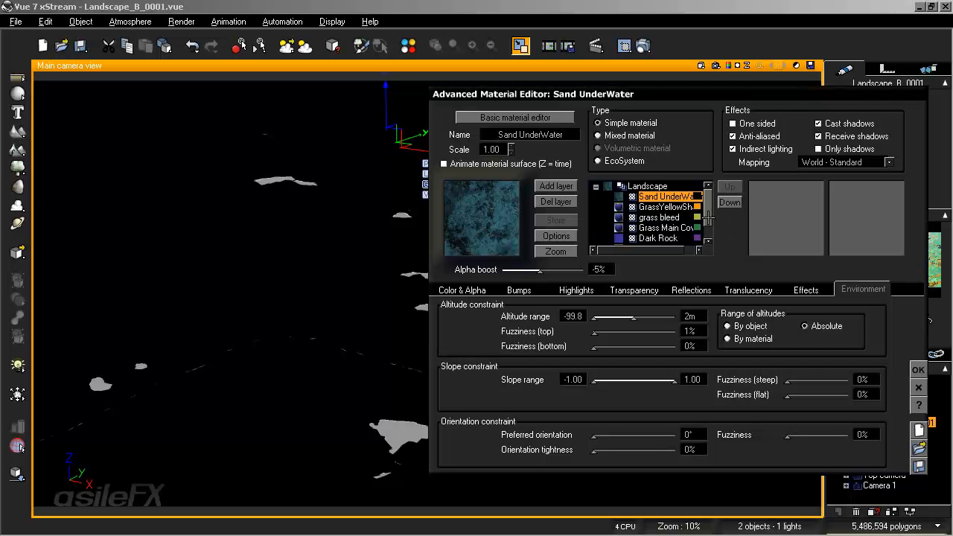
{"action": "left_click_drag", "start_coordinate": [710, 223], "coordinate": [708, 230]}
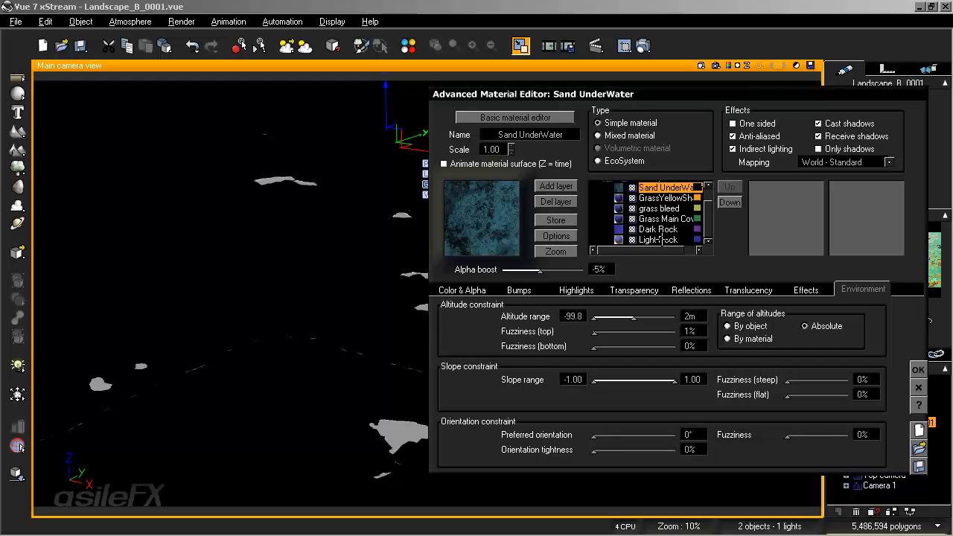
{"action": "left_click_drag", "start_coordinate": [711, 213], "coordinate": [709, 204]}
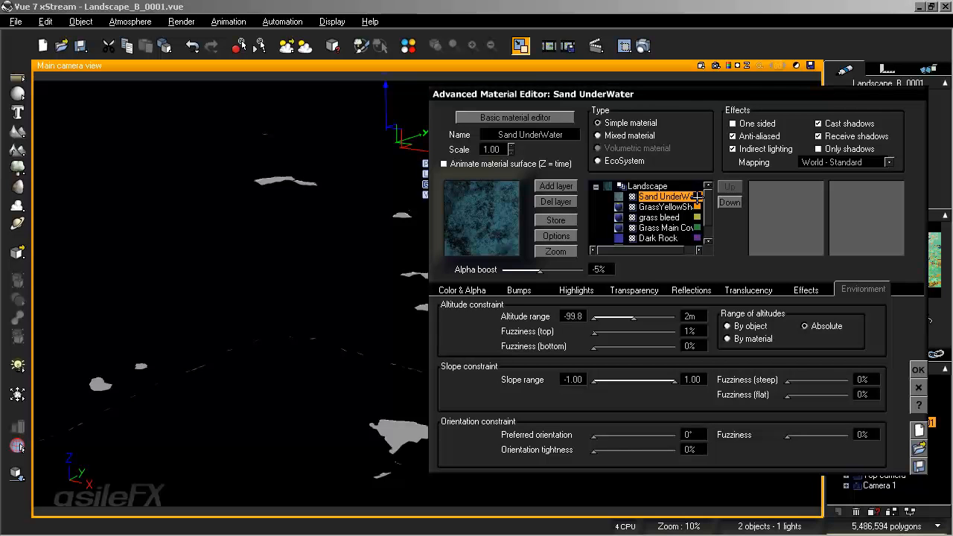
{"action": "left_click", "coordinate": [698, 197]}
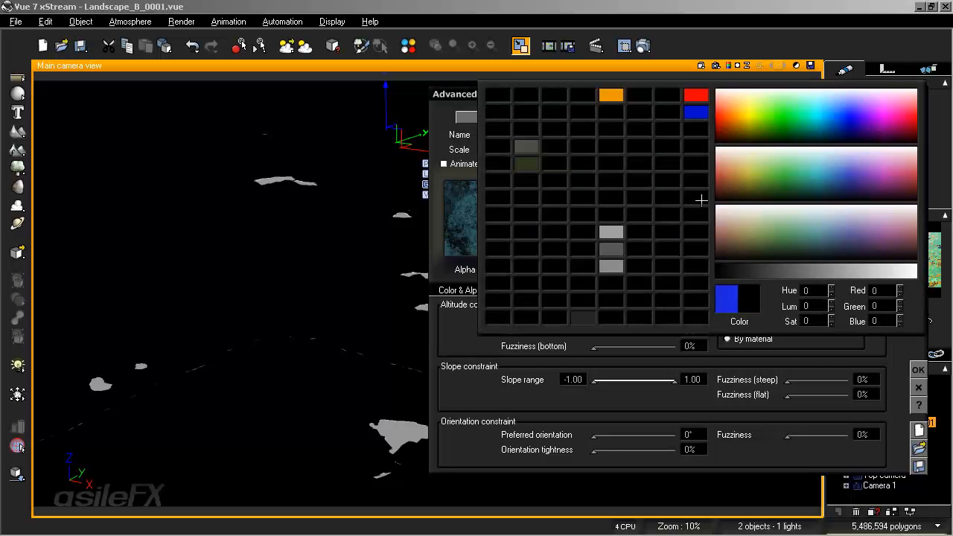
{"action": "left_click", "coordinate": [762, 90]}
{"action": "left_click", "coordinate": [696, 198]}
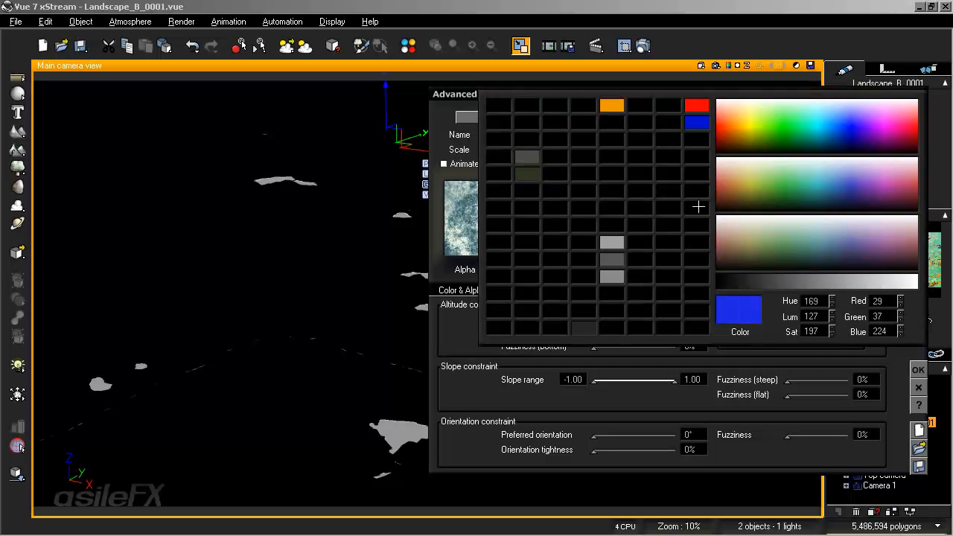
{"action": "left_click", "coordinate": [770, 99]}
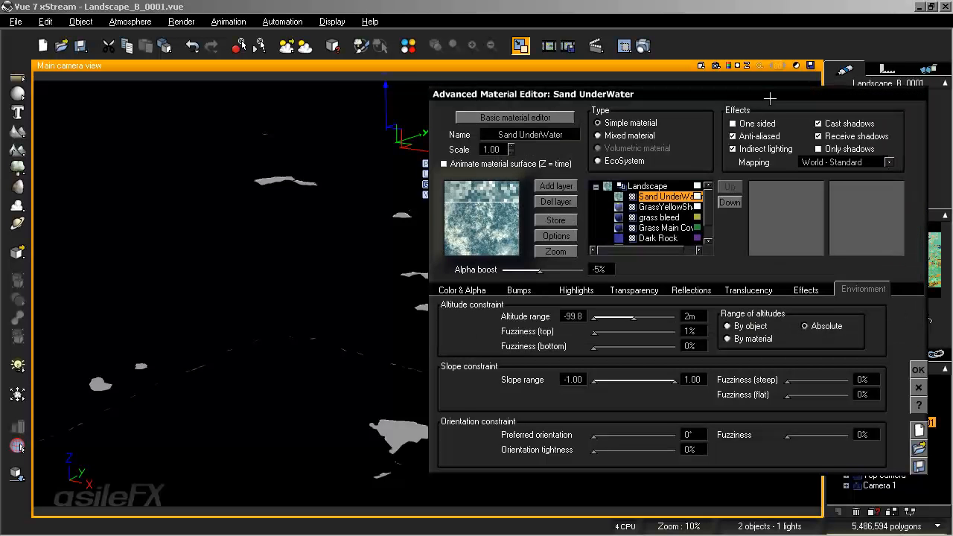
{"action": "left_click", "coordinate": [618, 218]}
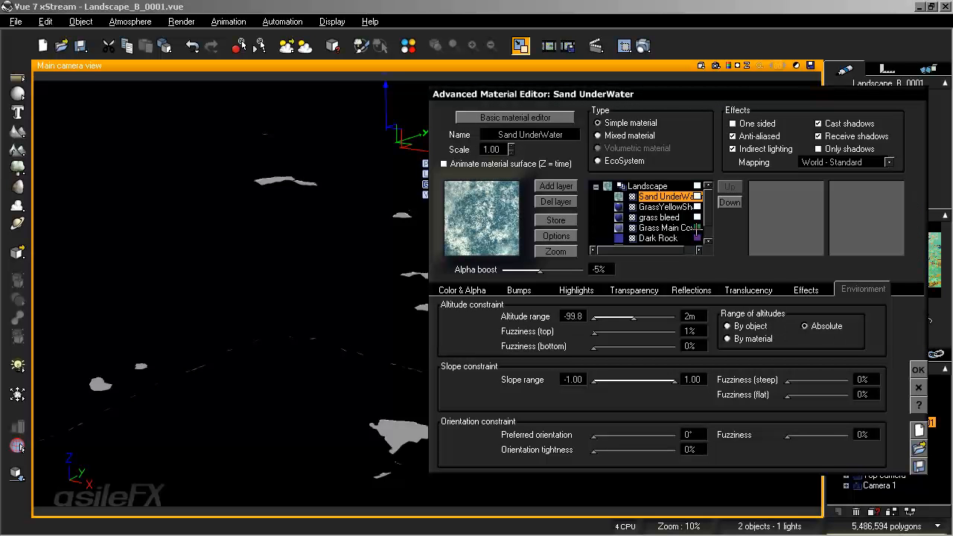
{"action": "left_click_drag", "start_coordinate": [705, 196], "coordinate": [755, 110]}
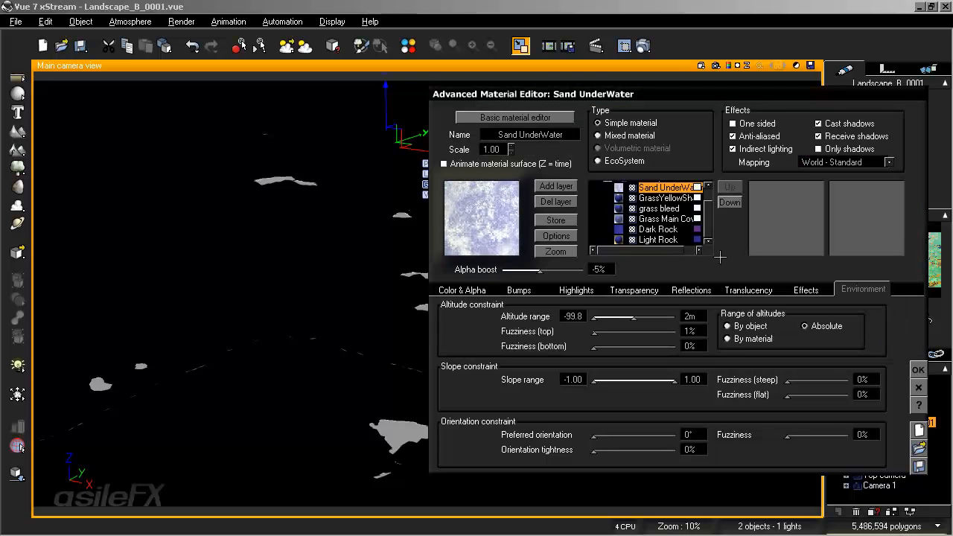
Set the Dark Rock layer's highlight colour to red and Light Rock's to blue, and apply the material changes
{"action": "left_click_drag", "start_coordinate": [694, 229], "coordinate": [716, 151]}
{"action": "left_click_drag", "start_coordinate": [694, 240], "coordinate": [849, 167]}
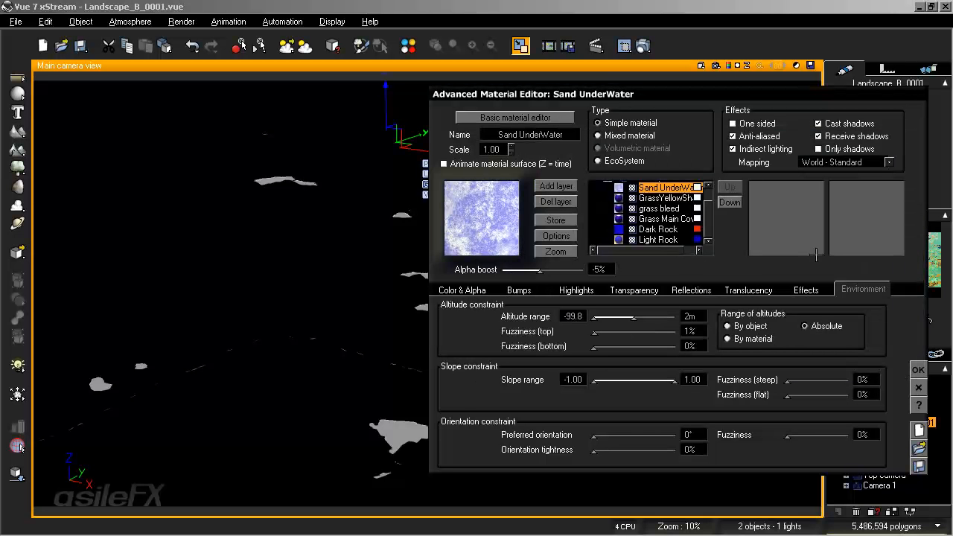
{"action": "left_click", "coordinate": [918, 368]}
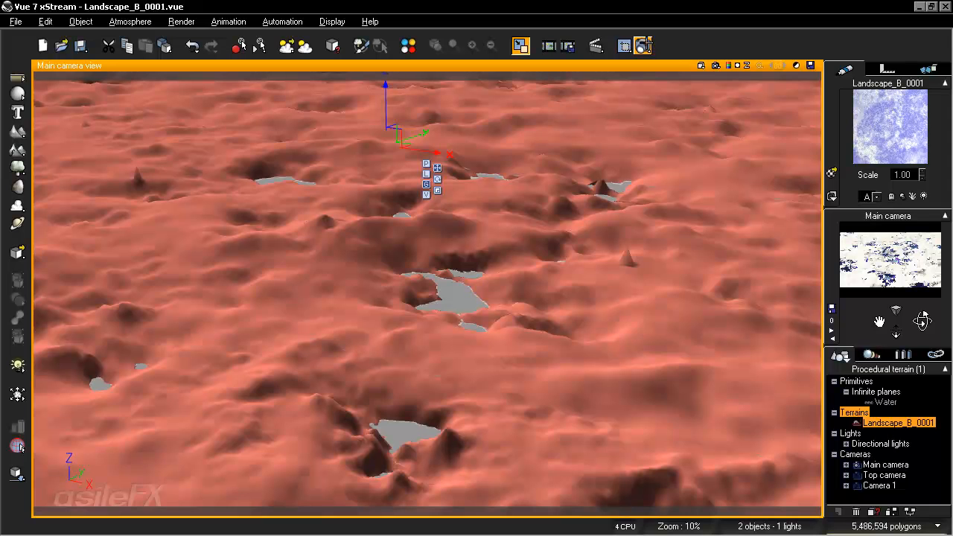
Render the main camera view with the new layer colours and examine the rock distribution in the render display
{"action": "left_click", "coordinate": [643, 47]}
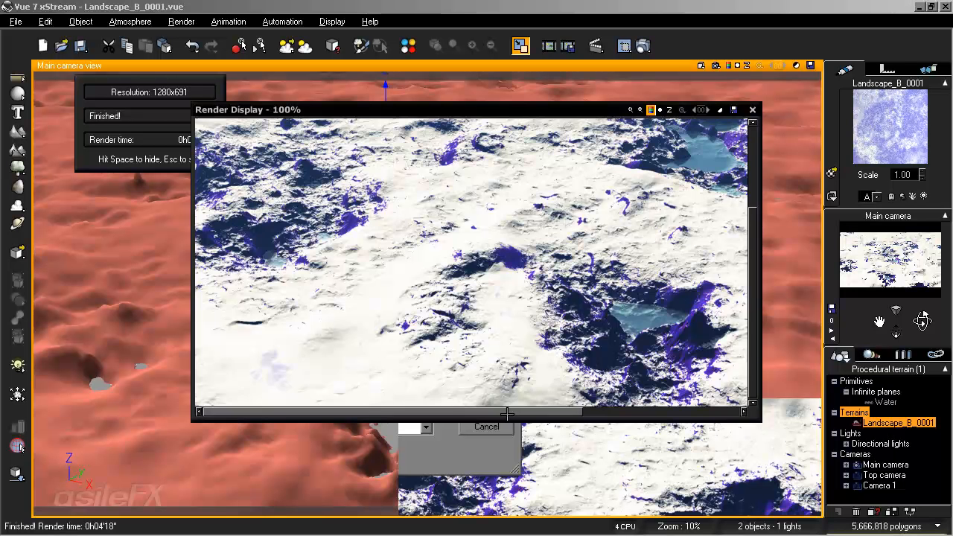
{"action": "left_click_drag", "start_coordinate": [507, 412], "coordinate": [630, 412]}
{"action": "left_click_drag", "start_coordinate": [602, 110], "coordinate": [607, 147]}
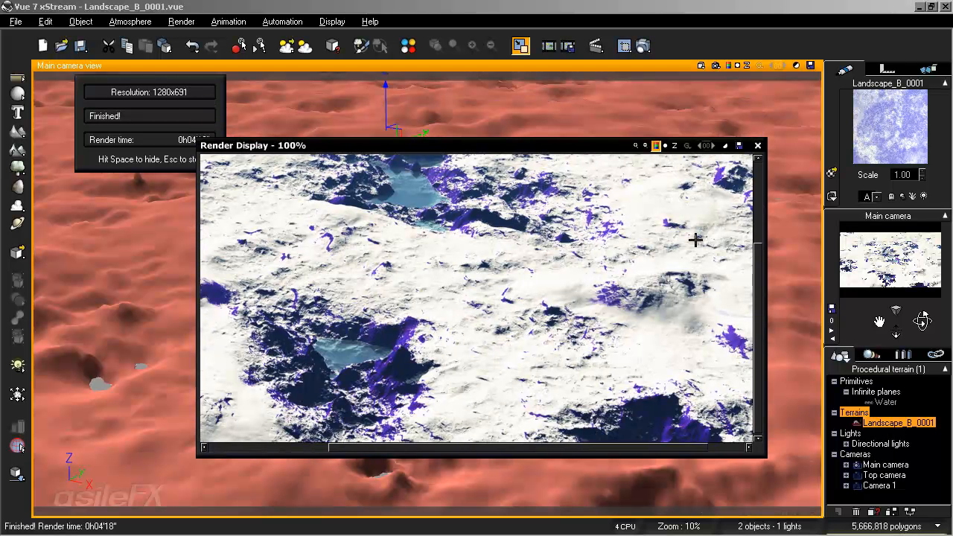
{"action": "mouse_move", "coordinate": [759, 274]}
{"action": "left_mouse_down"}
{"action": "mouse_move", "coordinate": [760, 190]}
{"action": "mouse_move", "coordinate": [762, 274]}
{"action": "left_mouse_up"}
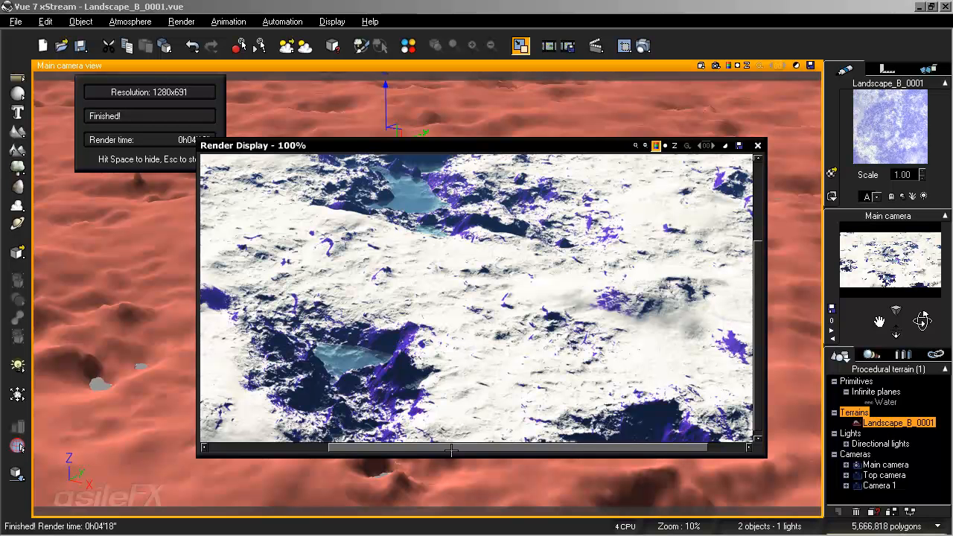
{"action": "left_click_drag", "start_coordinate": [462, 447], "coordinate": [499, 446]}
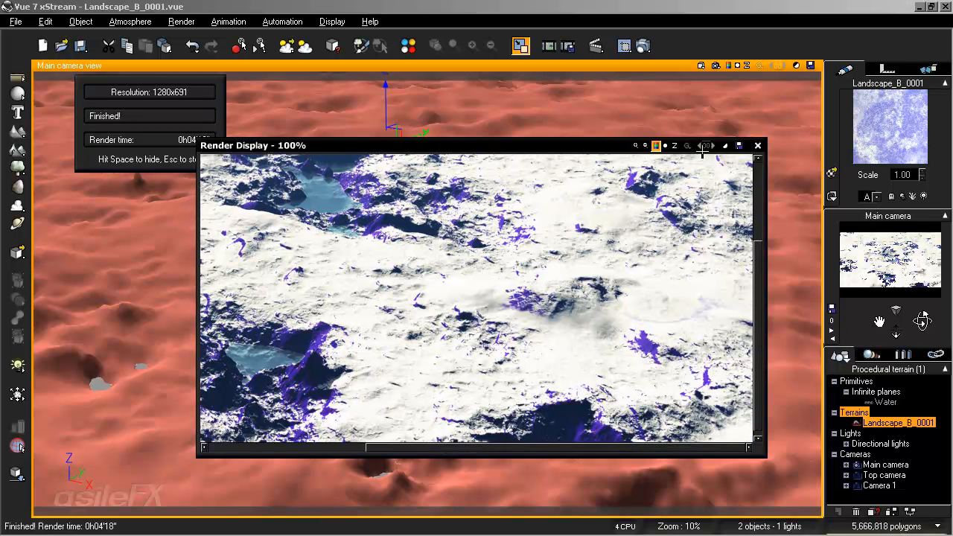
Magnify the render to 400% and examine where red Dark Rock and blue Light Rock appear around the foreground pool
{"action": "left_click", "coordinate": [637, 147]}
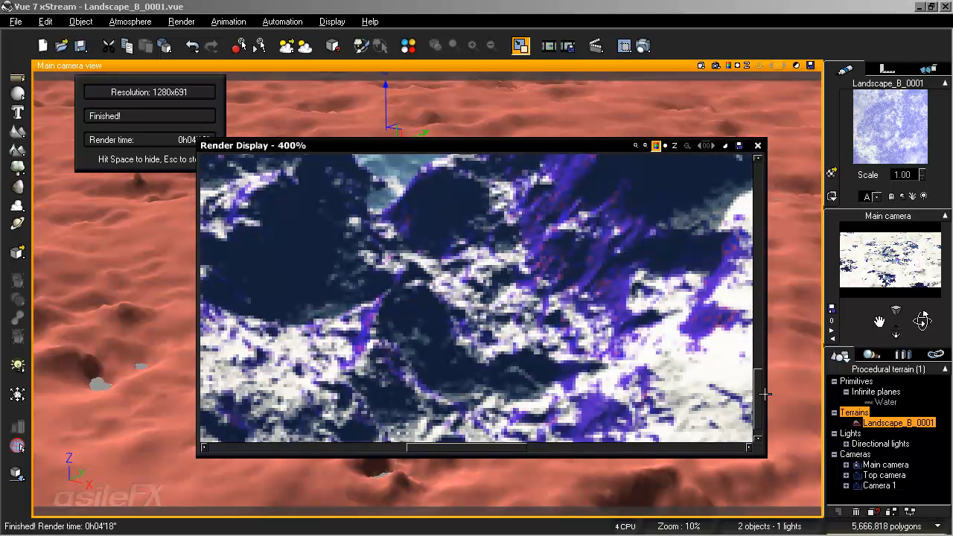
{"action": "mouse_move", "coordinate": [758, 393]}
{"action": "left_mouse_down"}
{"action": "mouse_move", "coordinate": [757, 372]}
{"action": "mouse_move", "coordinate": [758, 399]}
{"action": "left_mouse_up"}
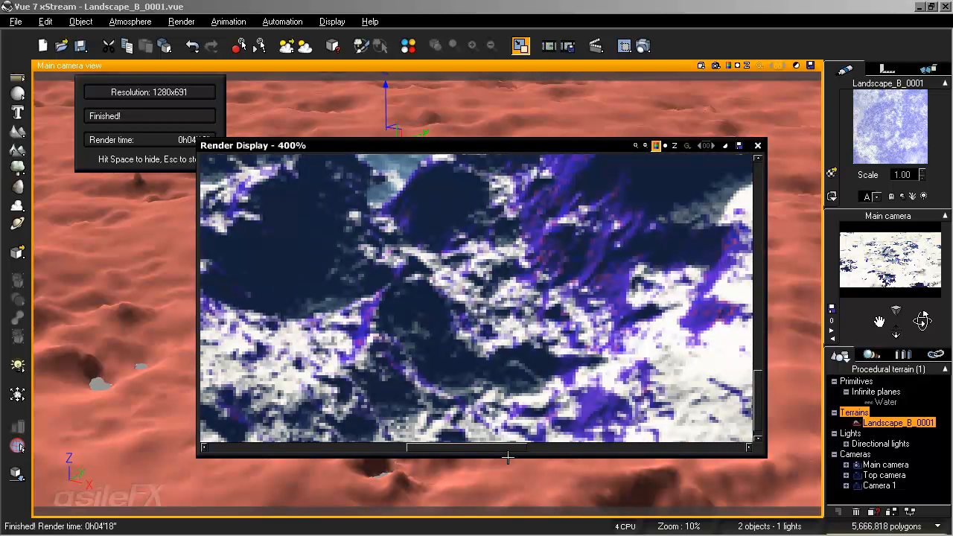
{"action": "mouse_move", "coordinate": [505, 448]}
{"action": "left_mouse_down"}
{"action": "mouse_move", "coordinate": [668, 447]}
{"action": "mouse_move", "coordinate": [416, 454]}
{"action": "mouse_move", "coordinate": [518, 451]}
{"action": "left_mouse_up"}
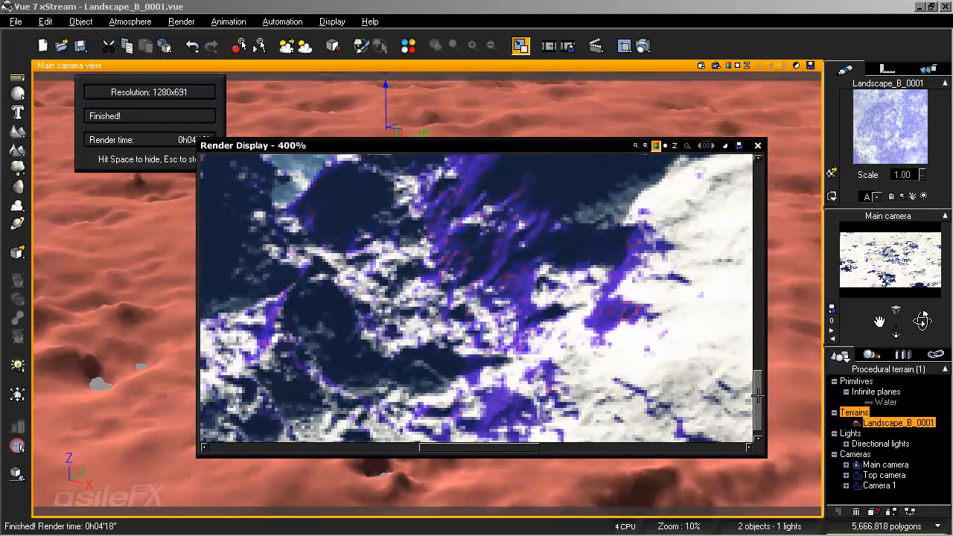
{"action": "left_click_drag", "start_coordinate": [758, 397], "coordinate": [763, 365]}
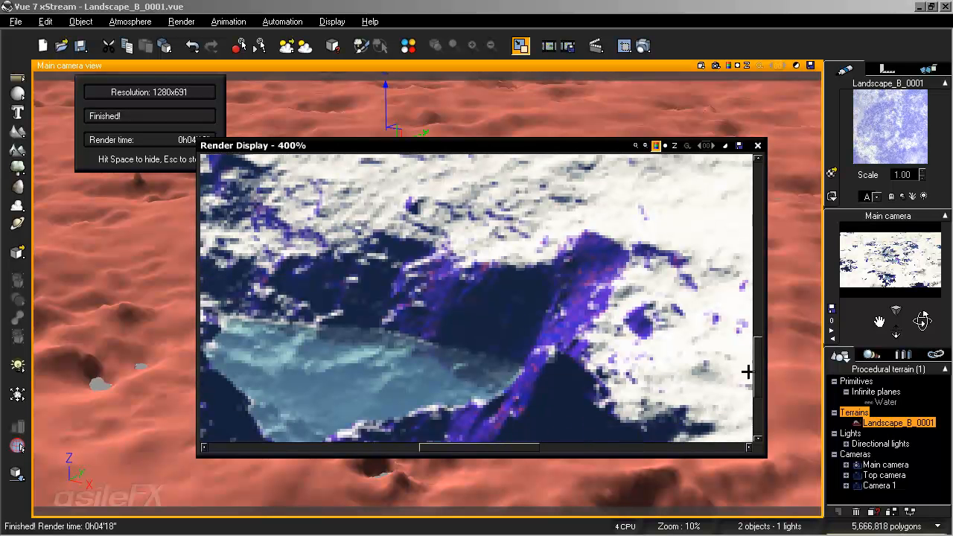
{"action": "left_click_drag", "start_coordinate": [517, 448], "coordinate": [395, 453]}
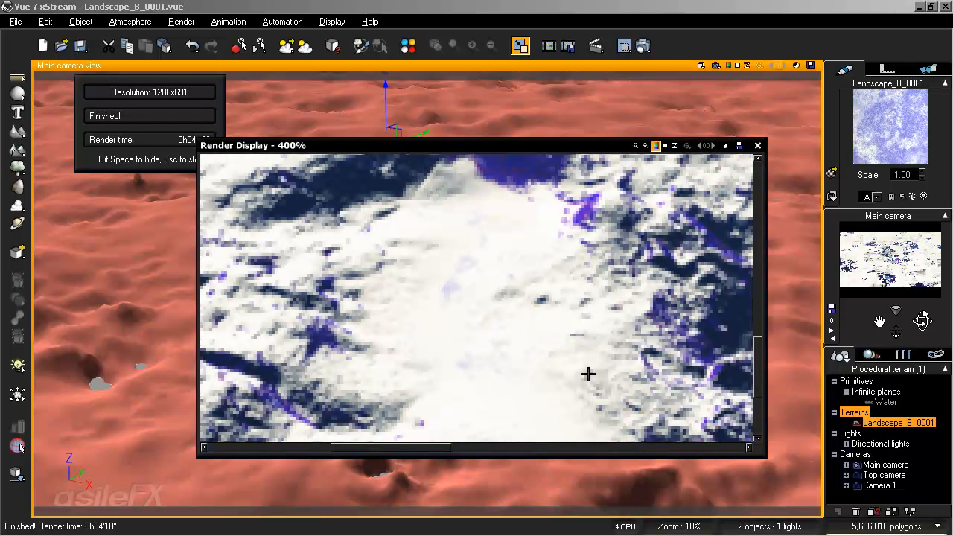
{"action": "left_click_drag", "start_coordinate": [758, 347], "coordinate": [758, 380]}
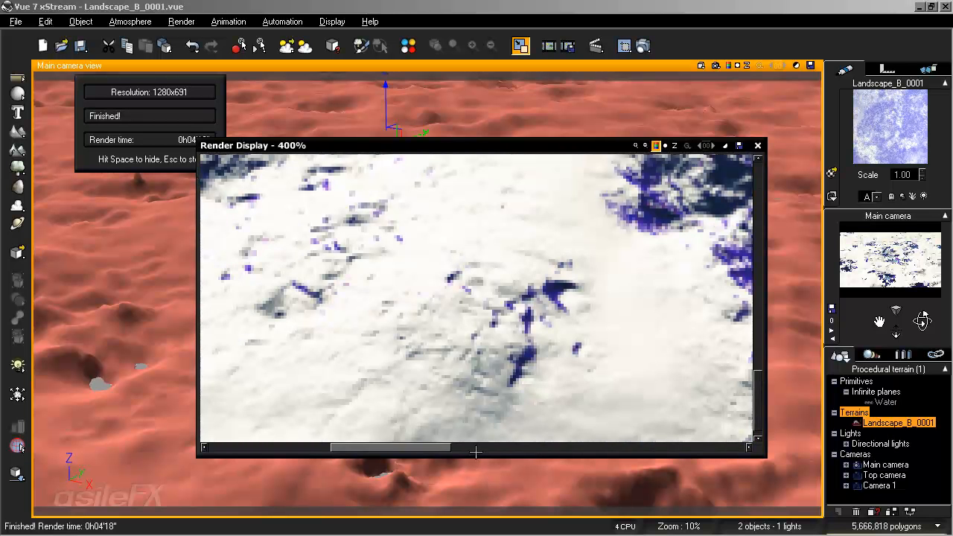
{"action": "left_click_drag", "start_coordinate": [438, 448], "coordinate": [518, 445]}
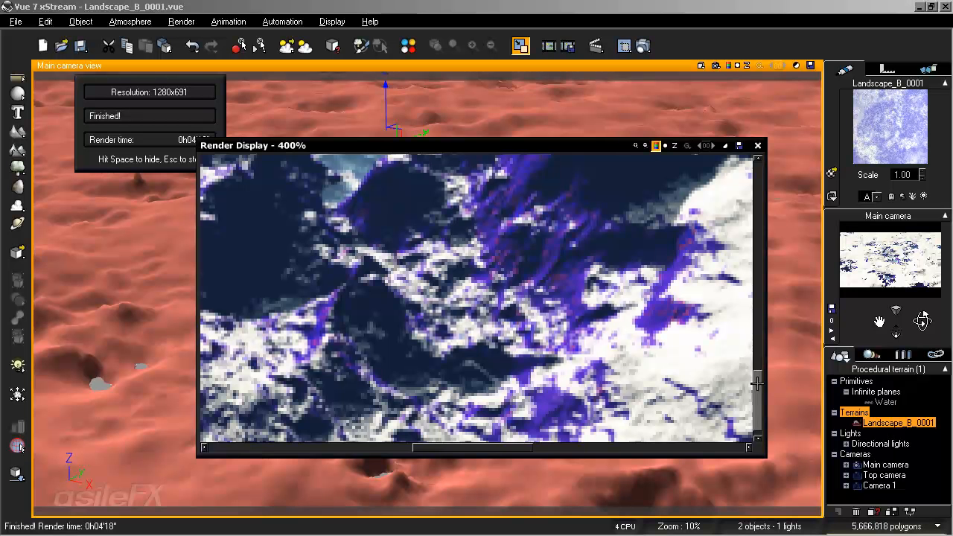
Save the rendered colour picture as Landscape_B_0001_MaterialSolidColors_Rock in the Ecosystem_Distribution_Layers folder
{"action": "left_click_drag", "start_coordinate": [757, 382], "coordinate": [758, 264]}
{"action": "mouse_move", "coordinate": [517, 446]}
{"action": "left_mouse_down"}
{"action": "mouse_move", "coordinate": [465, 446]}
{"action": "mouse_move", "coordinate": [519, 446]}
{"action": "left_mouse_up"}
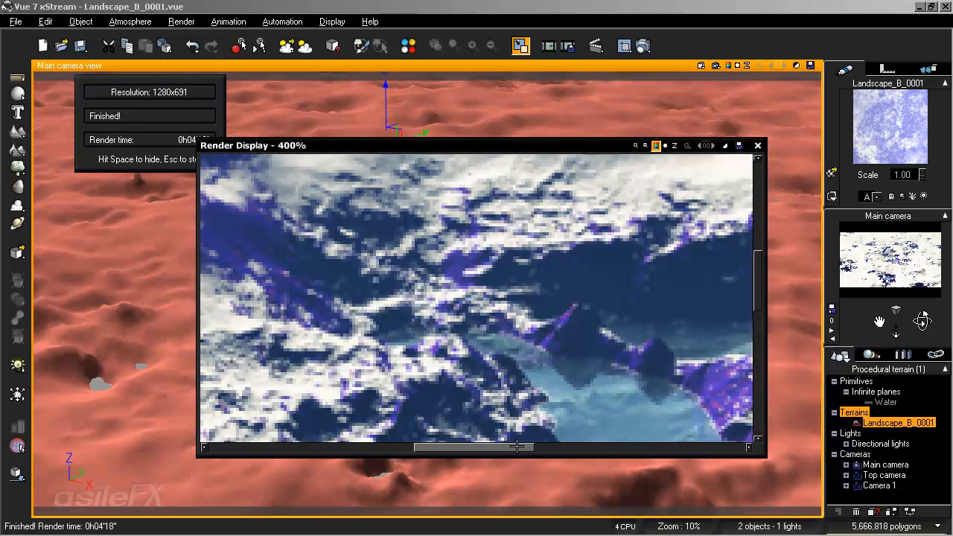
{"action": "mouse_move", "coordinate": [758, 279]}
{"action": "left_mouse_down"}
{"action": "mouse_move", "coordinate": [759, 237]}
{"action": "mouse_move", "coordinate": [760, 306]}
{"action": "mouse_move", "coordinate": [758, 268]}
{"action": "mouse_move", "coordinate": [758, 290]}
{"action": "left_mouse_up"}
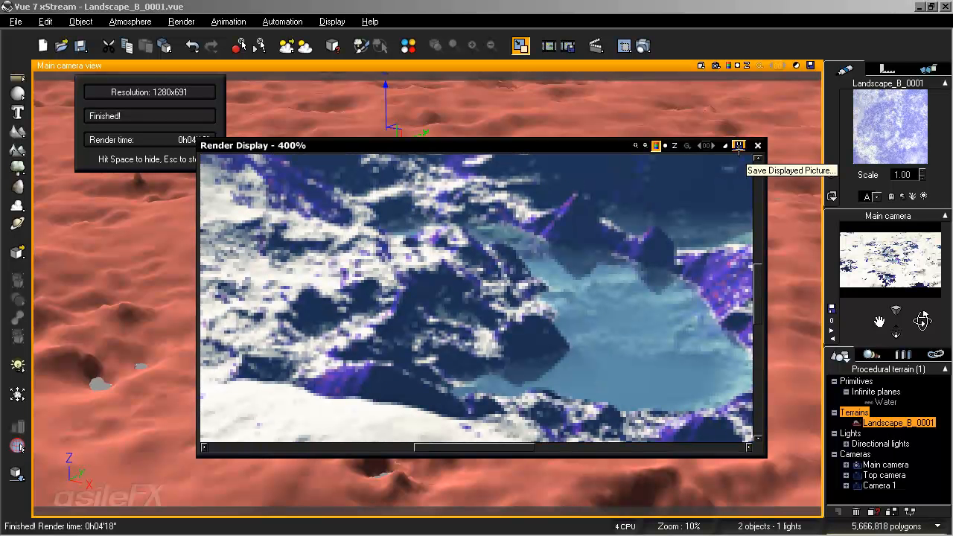
{"action": "left_click", "coordinate": [738, 145]}
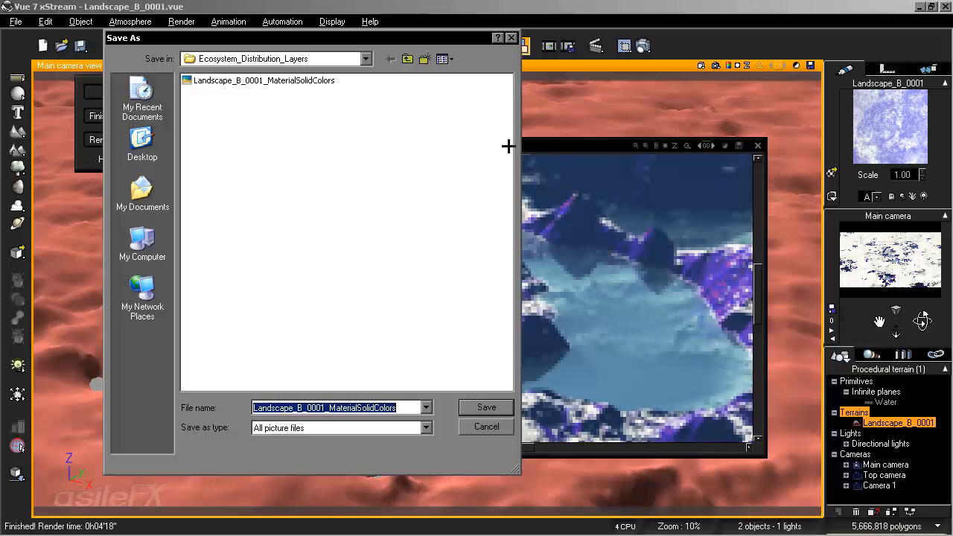
{"action": "left_click", "coordinate": [413, 407]}
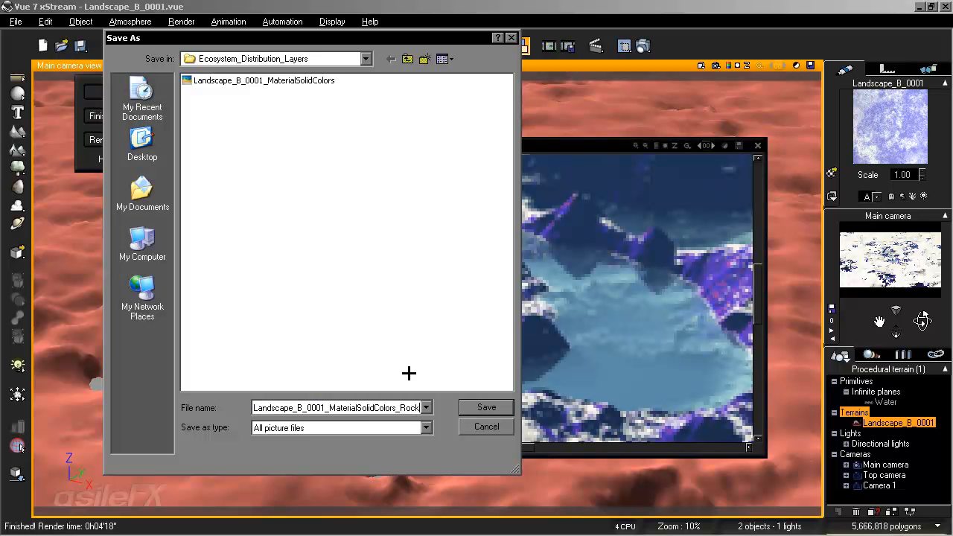
{"action": "left_click", "coordinate": [426, 427]}
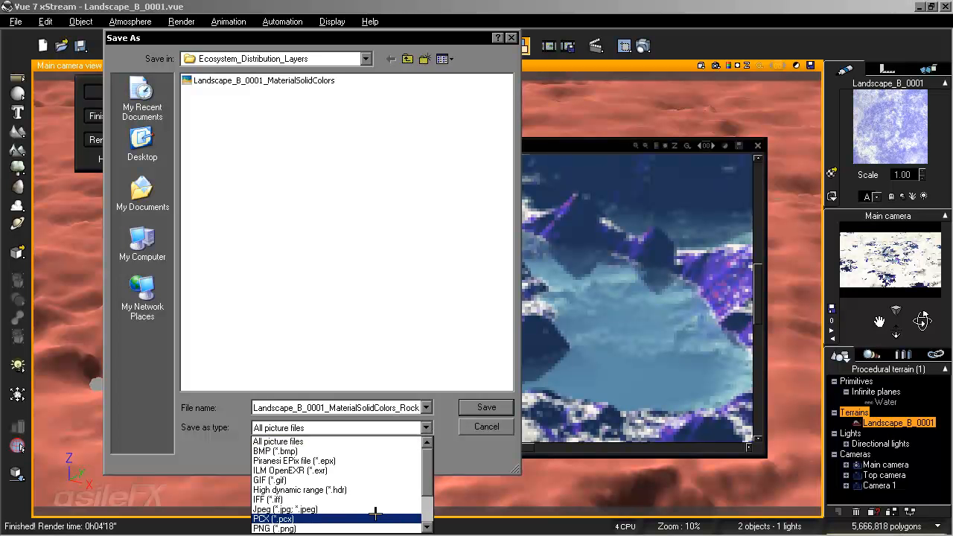
{"action": "scroll", "coordinate": [379, 480], "scroll_direction": "down", "scroll_amount": 2}
{"action": "left_click", "coordinate": [376, 480]}
{"action": "left_click", "coordinate": [476, 410]}
{"action": "left_click", "coordinate": [568, 396]}
Reduce the render display's zoom to 50% and switch it from the colour picture to the Z-depth picture
{"action": "left_click_drag", "start_coordinate": [753, 277], "coordinate": [754, 190]}
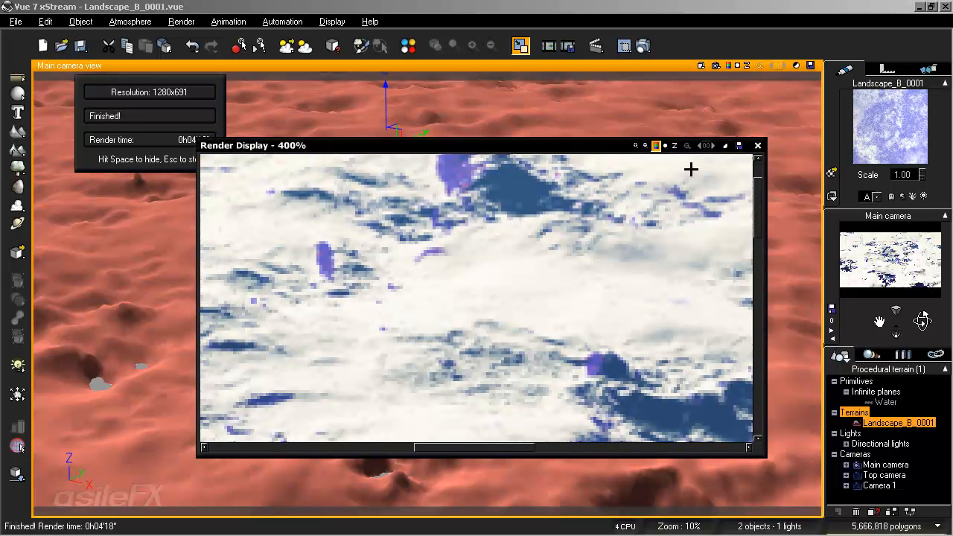
{"action": "left_click", "coordinate": [644, 146]}
{"action": "left_click", "coordinate": [645, 146]}
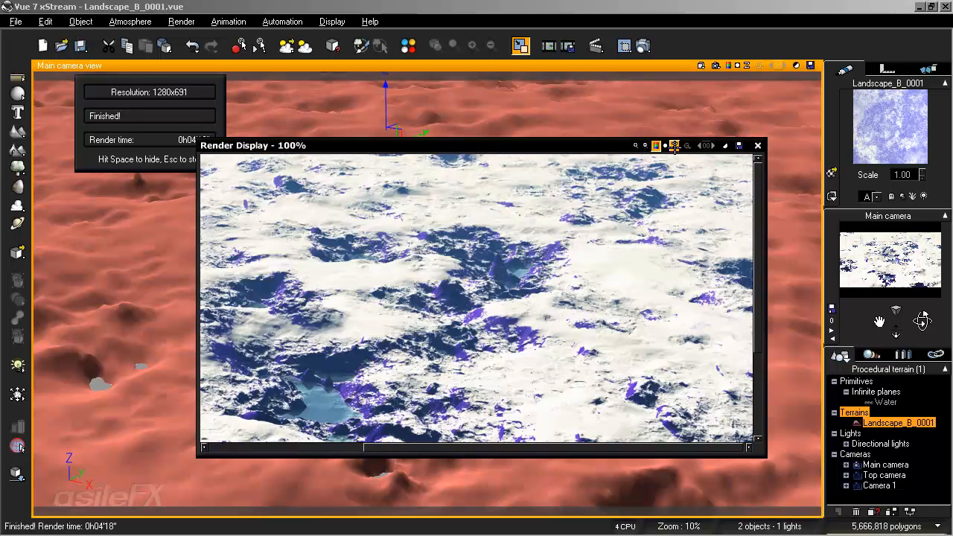
{"action": "left_click", "coordinate": [674, 146]}
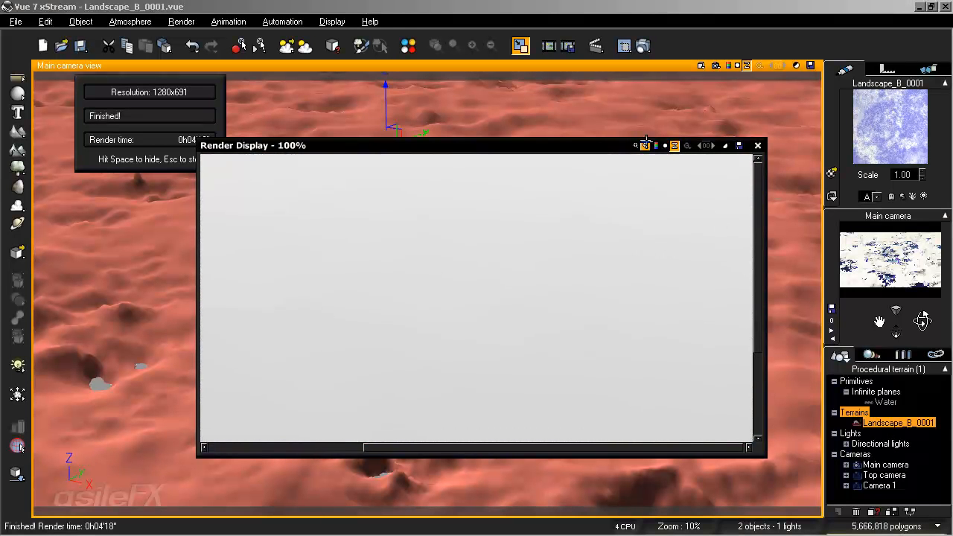
{"action": "left_click", "coordinate": [645, 144]}
Save the depth picture as a PNG named Landscape_B_0001_MaterialSolidColors_Z and close the render display
{"action": "left_click", "coordinate": [689, 130]}
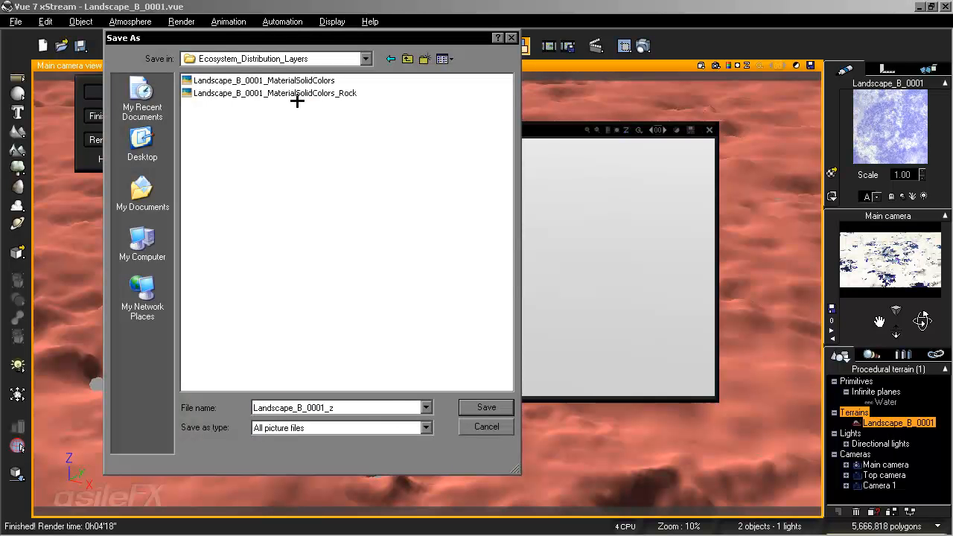
{"action": "left_click", "coordinate": [305, 81]}
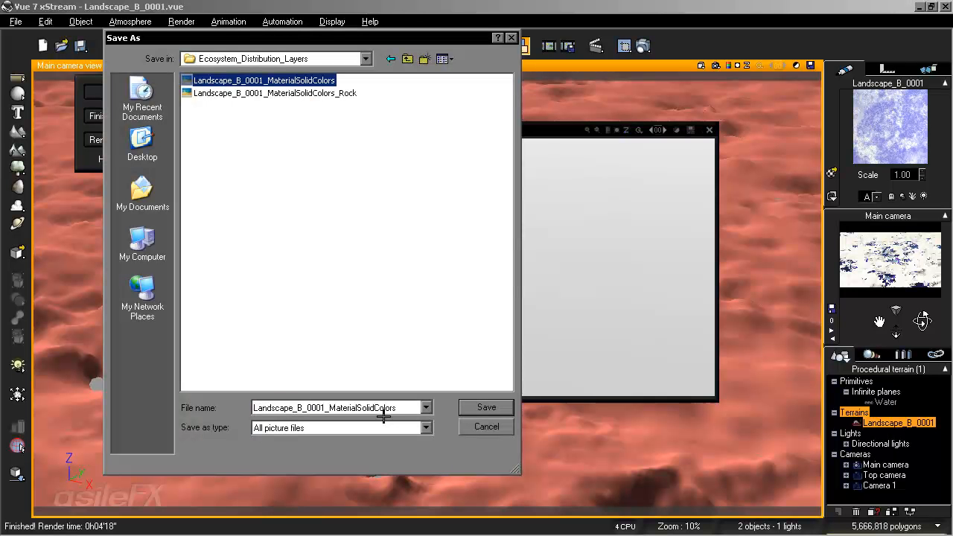
{"action": "left_click", "coordinate": [406, 406]}
{"action": "type", "text": "_Z"}
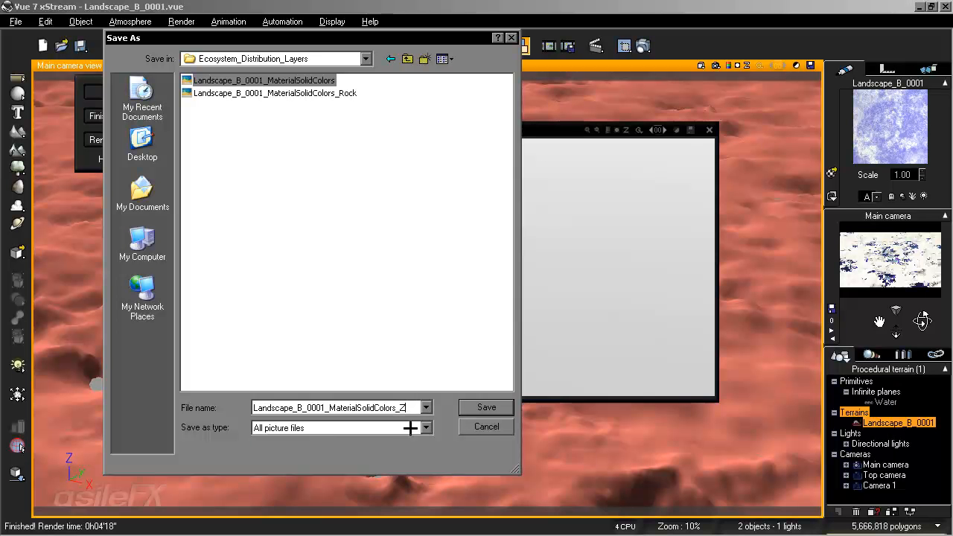
{"action": "left_click", "coordinate": [411, 428]}
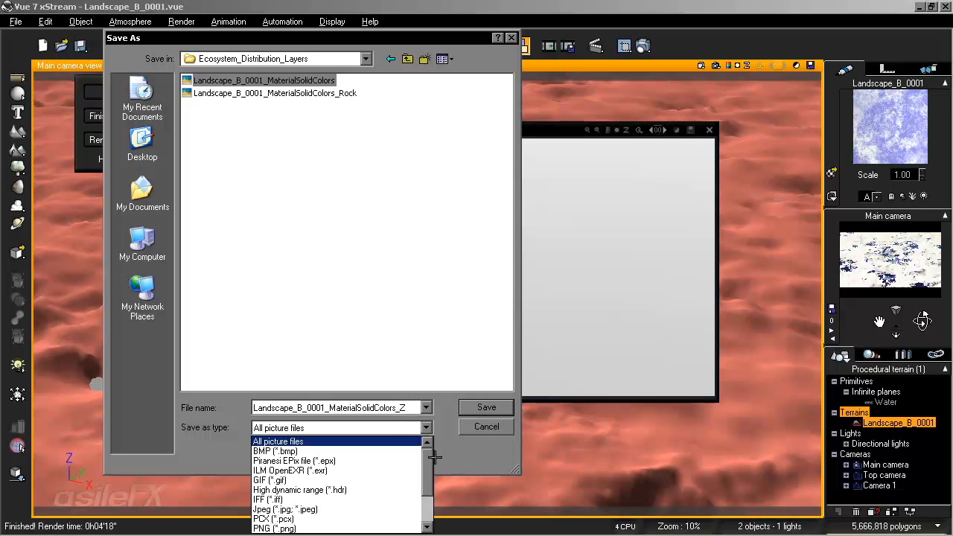
{"action": "mouse_move", "coordinate": [423, 462]}
{"action": "left_mouse_down"}
{"action": "mouse_move", "coordinate": [425, 493]}
{"action": "mouse_move", "coordinate": [425, 466]}
{"action": "left_mouse_up"}
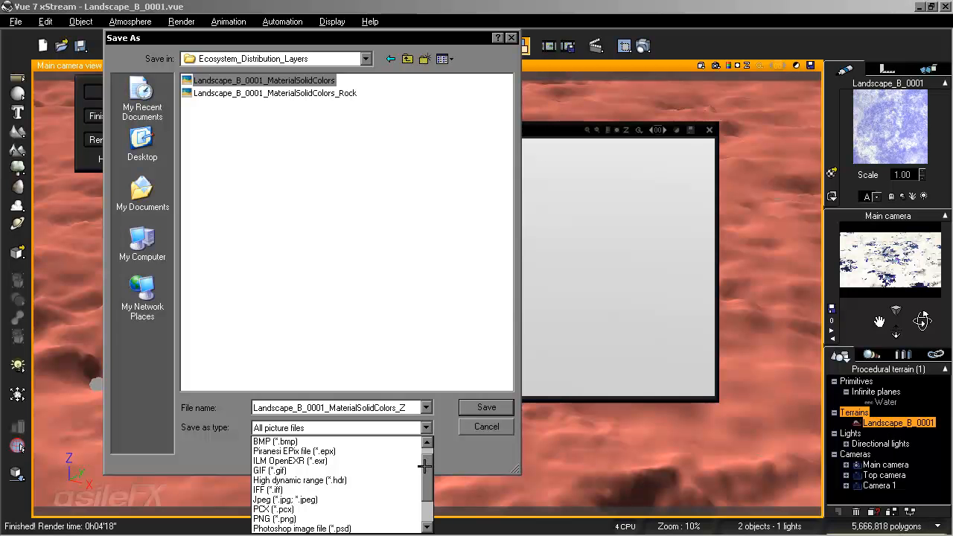
{"action": "left_click", "coordinate": [350, 510]}
{"action": "left_click", "coordinate": [486, 407]}
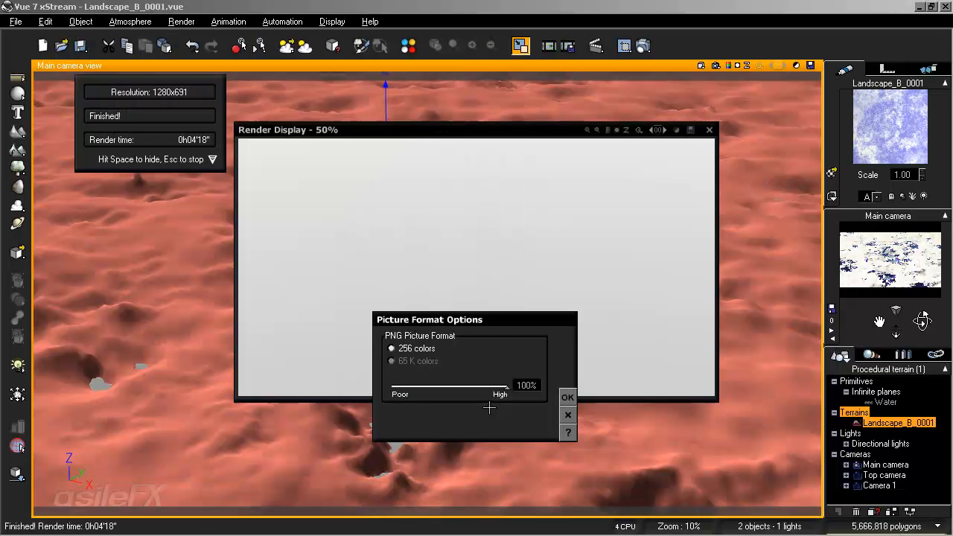
{"action": "left_click", "coordinate": [566, 397]}
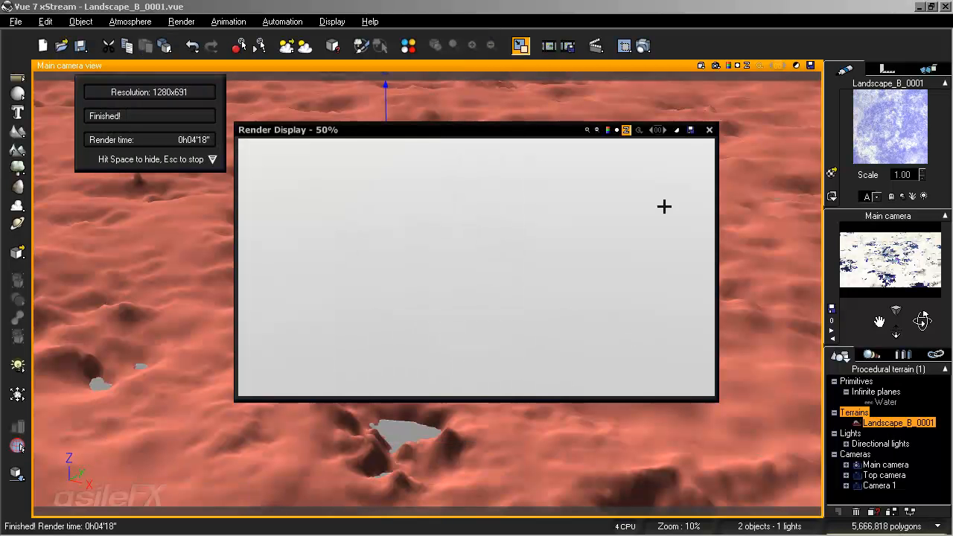
{"action": "left_click", "coordinate": [709, 131]}
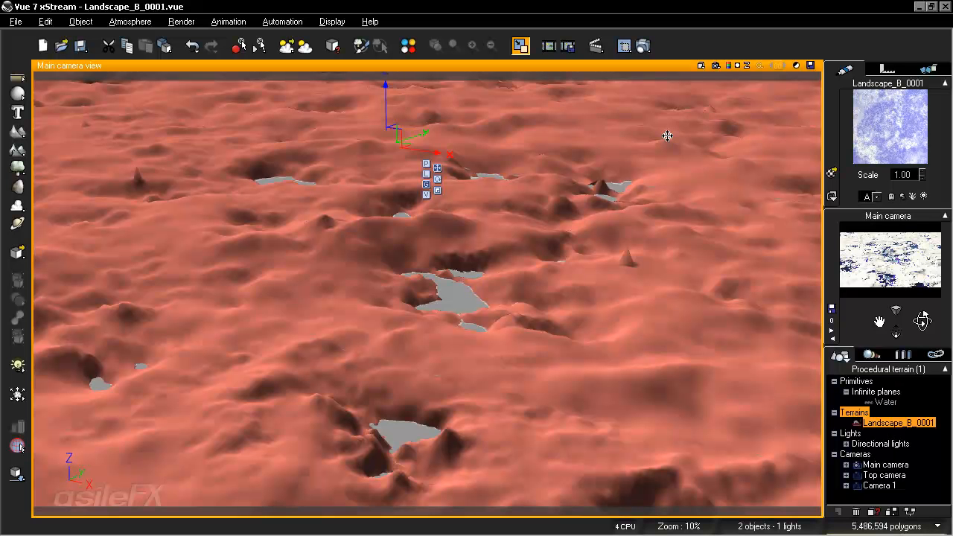
Save a copy of the scene as Landscape_B_0002, giving it the matching title and a description
{"action": "left_click", "coordinate": [15, 21]}
{"action": "left_click", "coordinate": [37, 100]}
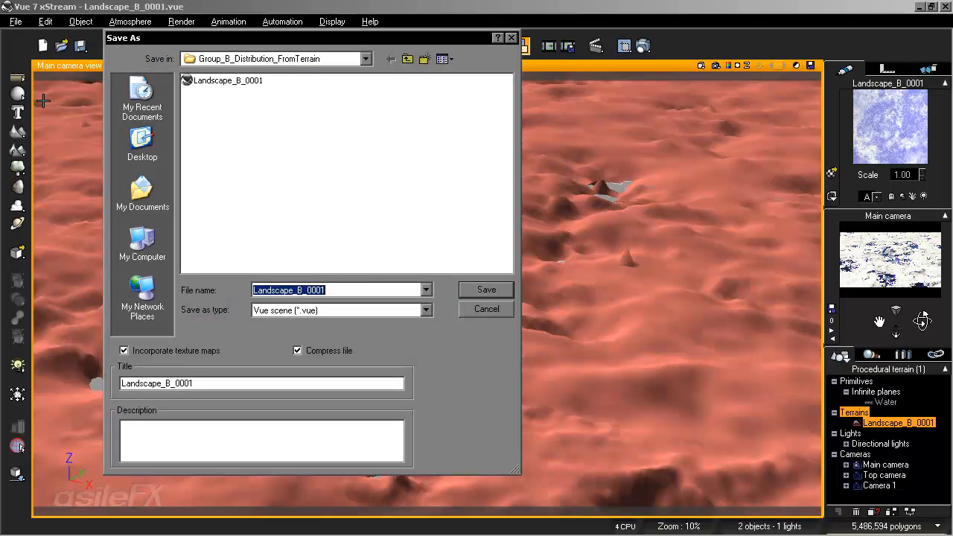
{"action": "left_click", "coordinate": [356, 288]}
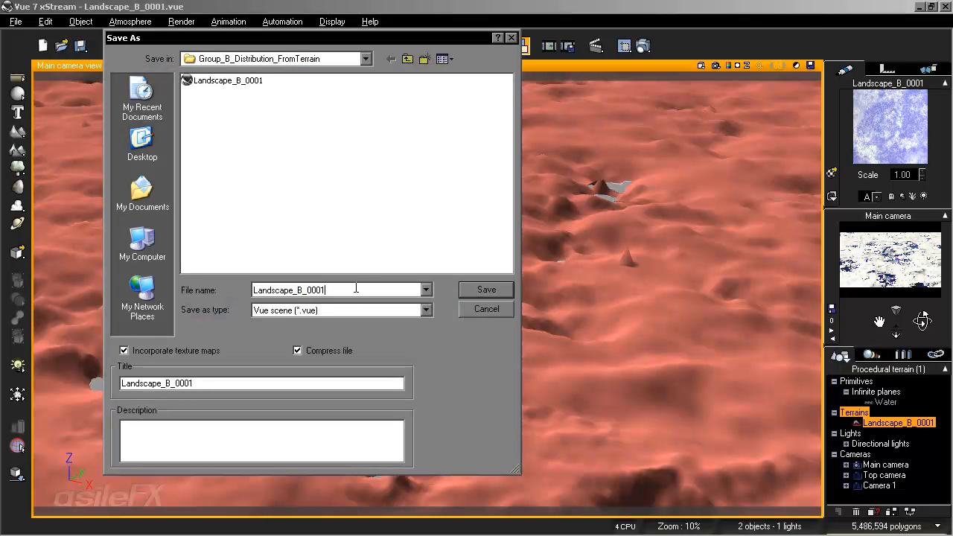
{"action": "key", "text": "BackSpace"}
{"action": "type", "text": "2"}
{"action": "left_click", "coordinate": [217, 384]}
{"action": "key", "text": "BackSpace"}
{"action": "type", "text": "2"}
{"action": "left_click", "coordinate": [264, 429]}
{"action": "type", "text": "Te"}
{"action": "left_click", "coordinate": [482, 289]}
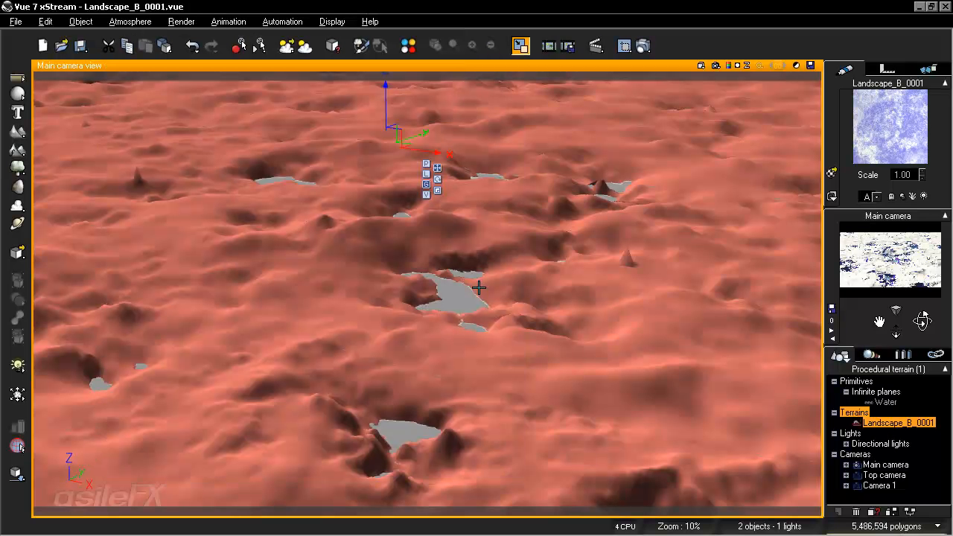
Rename the Landscape_B_0001 terrain object as Landscape_B_0002
{"action": "left_click", "coordinate": [941, 423]}
{"action": "key", "text": "BackSpace"}
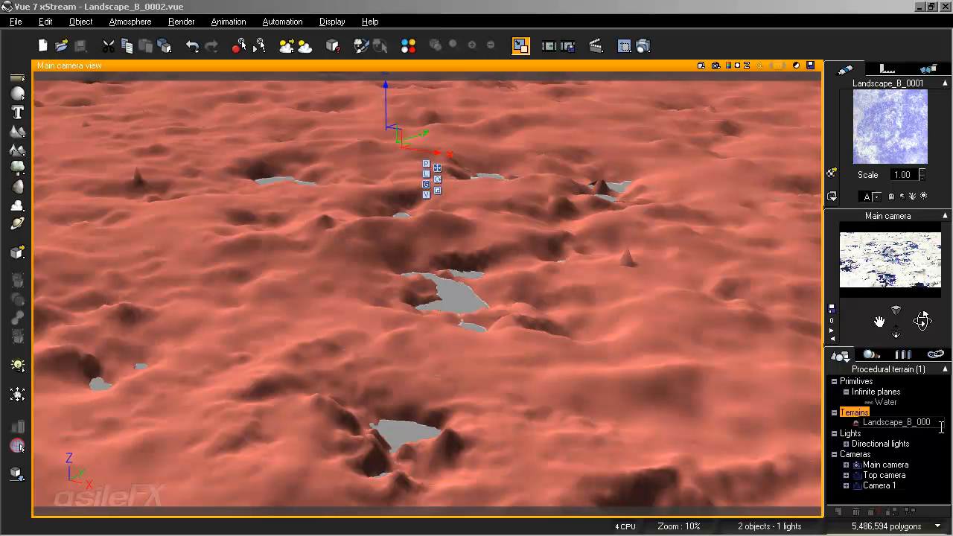
{"action": "type", "text": "2"}
{"action": "left_click", "coordinate": [882, 497]}
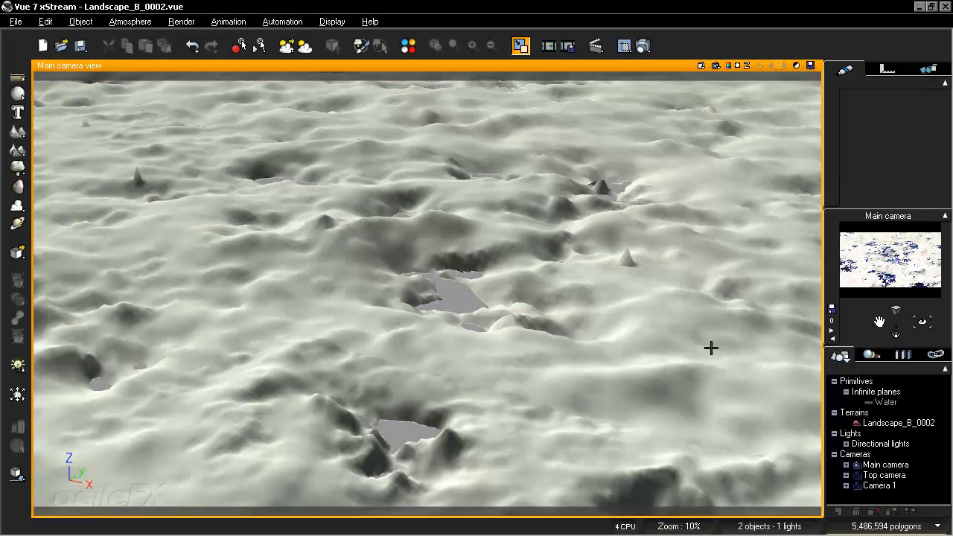
Reset the Landscape_B_0002 terrain's layered material to the plain default
{"action": "left_click", "coordinate": [890, 422]}
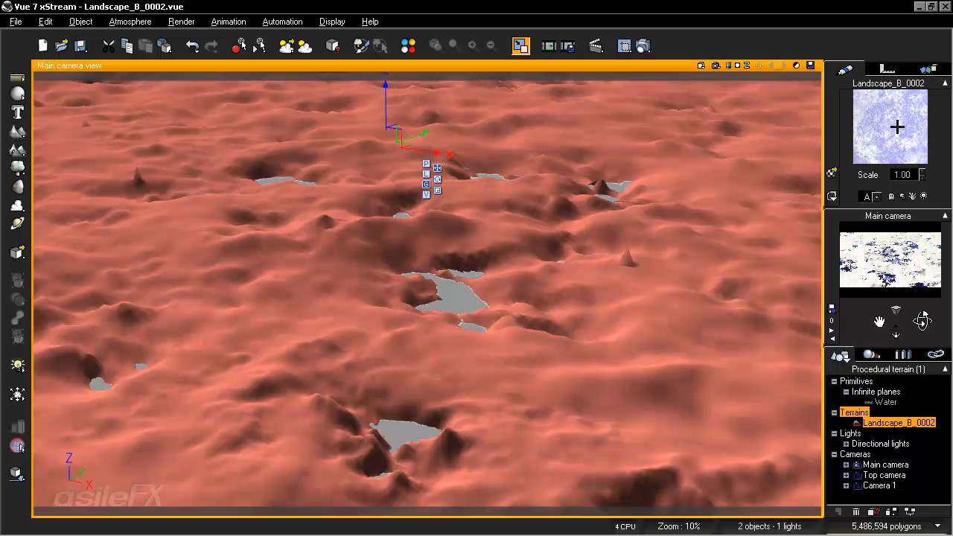
{"action": "right_click", "coordinate": [890, 126]}
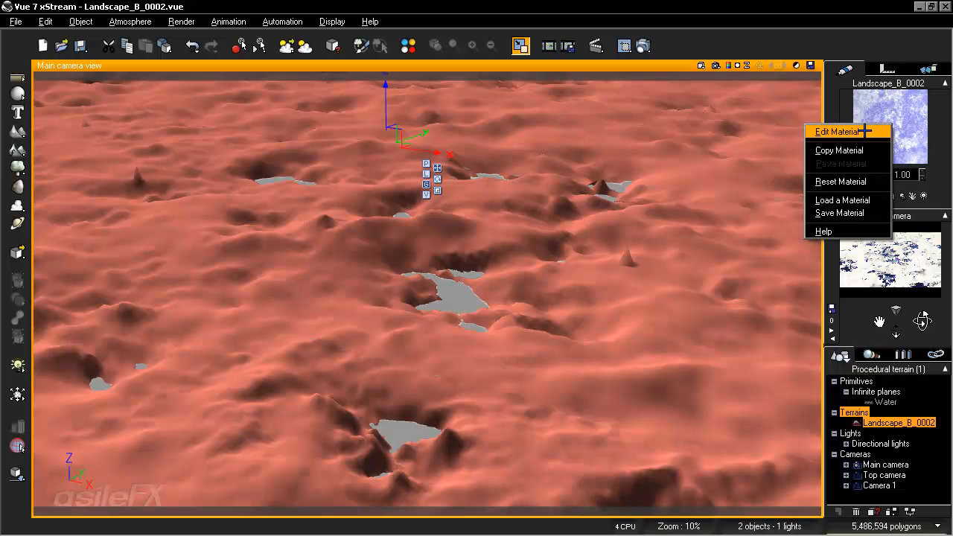
{"action": "left_click", "coordinate": [840, 182]}
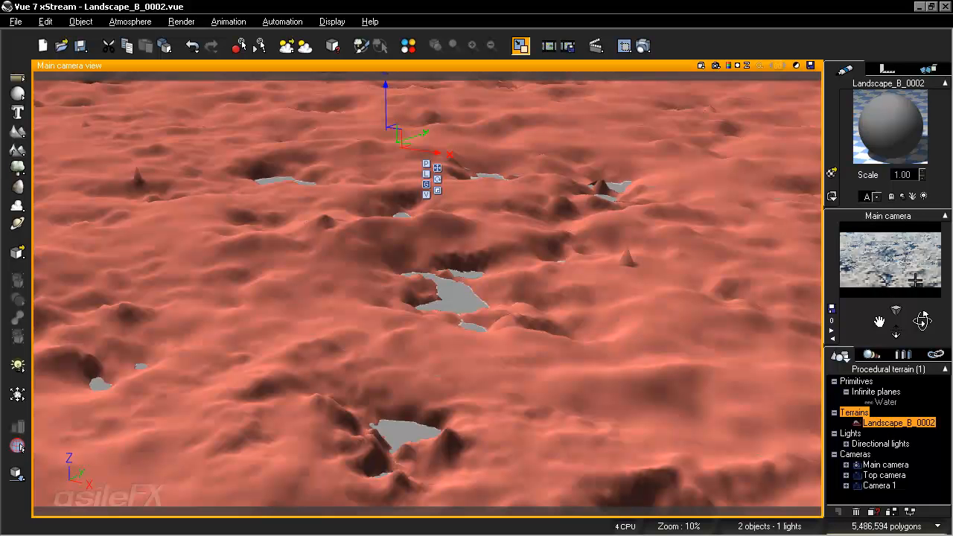
Rename the terrain's reset material as Landscape_fractals and apply the change
{"action": "right_click", "coordinate": [892, 109]}
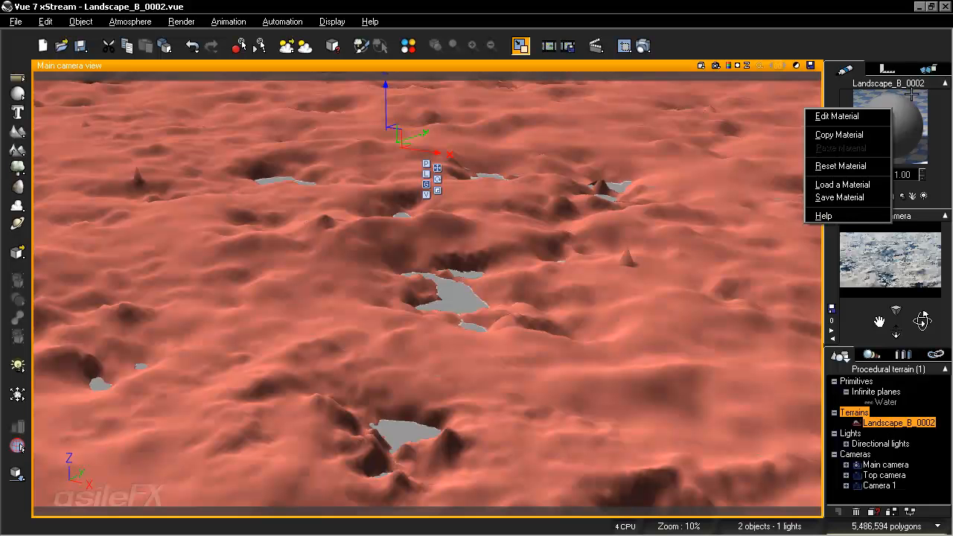
{"action": "left_click", "coordinate": [857, 117]}
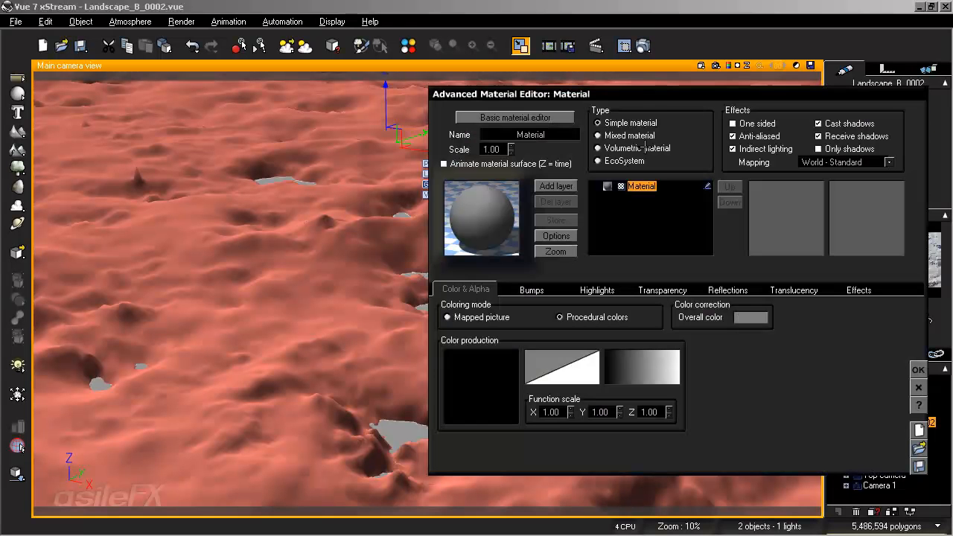
{"action": "left_click", "coordinate": [564, 134]}
{"action": "type", "text": "Land"}
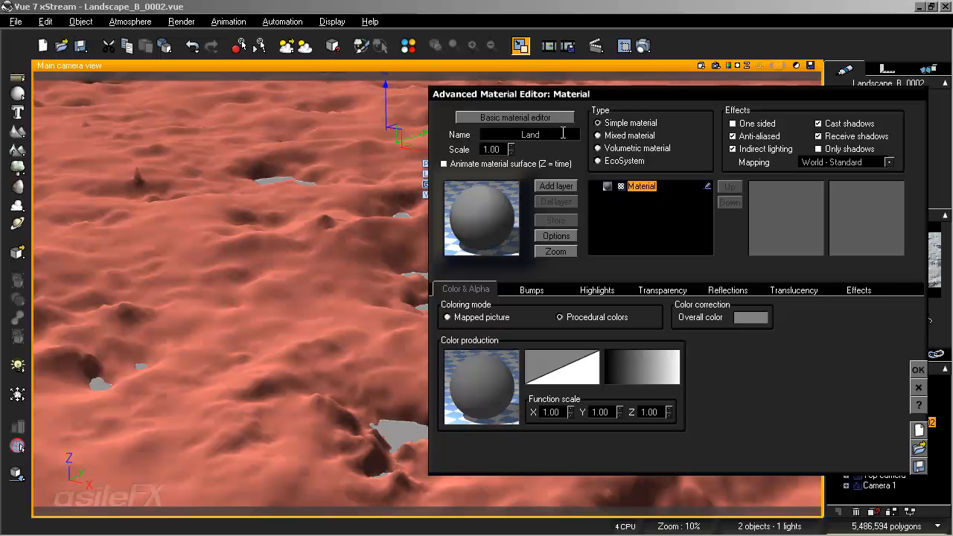
{"action": "type", "text": "scape"}
{"action": "type", "text": "_fractals"}
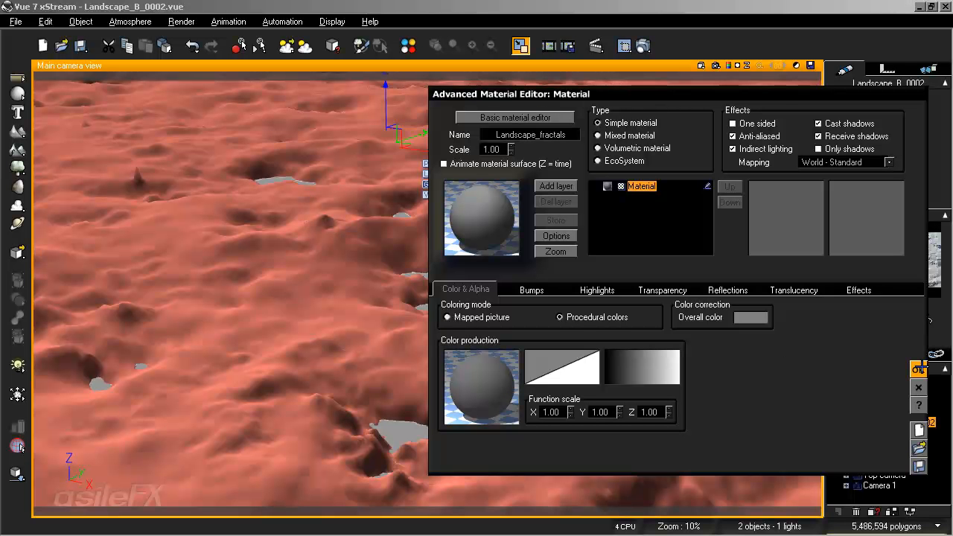
{"action": "left_click", "coordinate": [918, 370]}
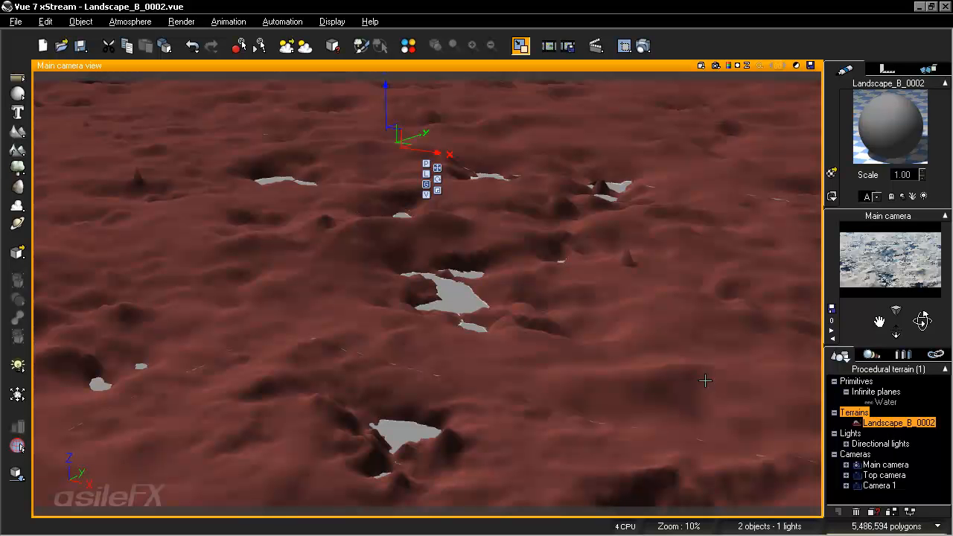
Set the Landscape_fractals highlight colour to light grey (RGB 172), reduce the highlight global size nearly to Dull, and apply the changes
{"action": "double_click", "coordinate": [918, 120]}
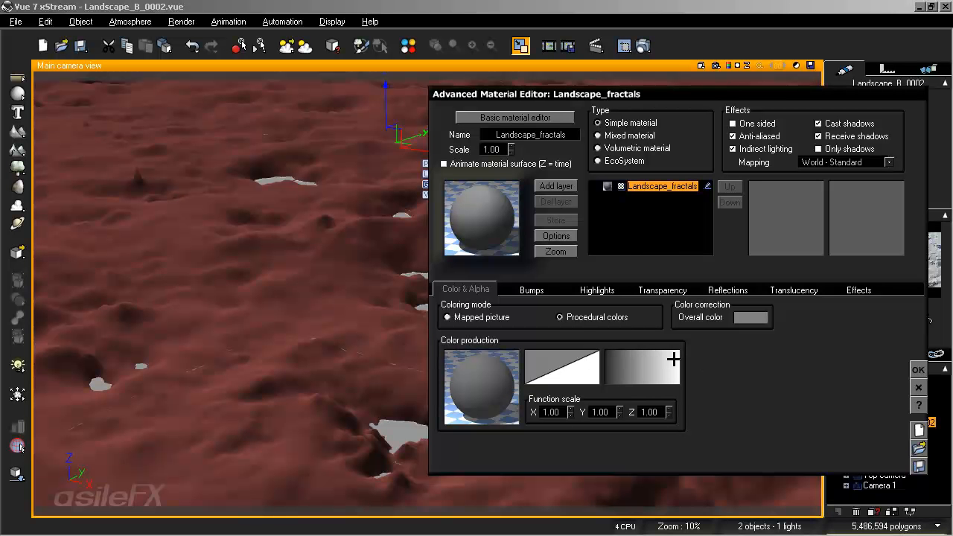
{"action": "left_click", "coordinate": [604, 289]}
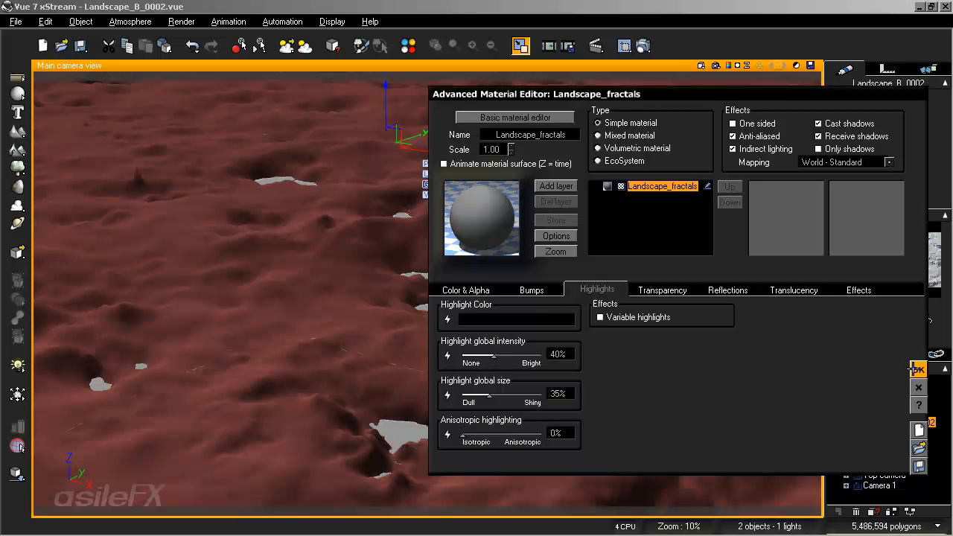
{"action": "right_click", "coordinate": [501, 316]}
{"action": "left_click", "coordinate": [519, 322]}
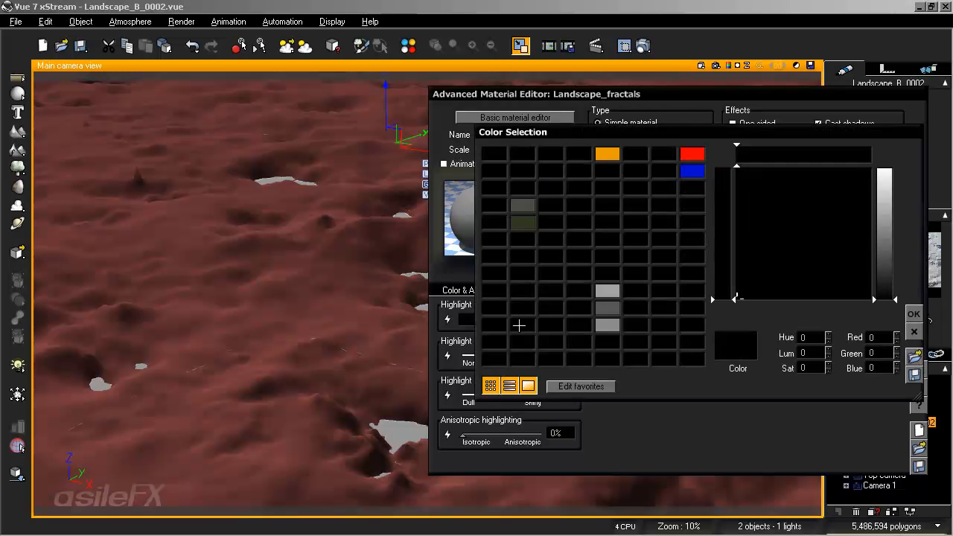
{"action": "left_click_drag", "start_coordinate": [883, 192], "coordinate": [885, 212]}
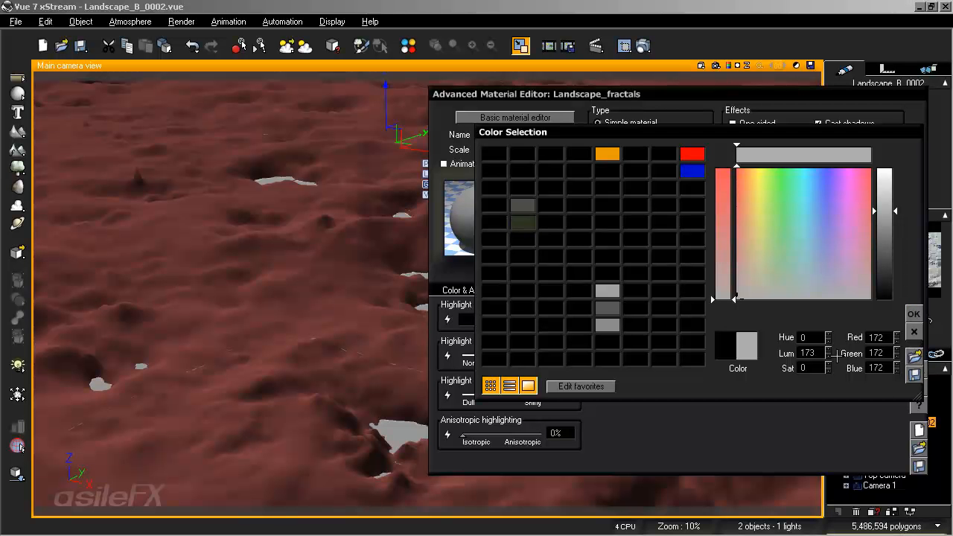
{"action": "left_click", "coordinate": [914, 314]}
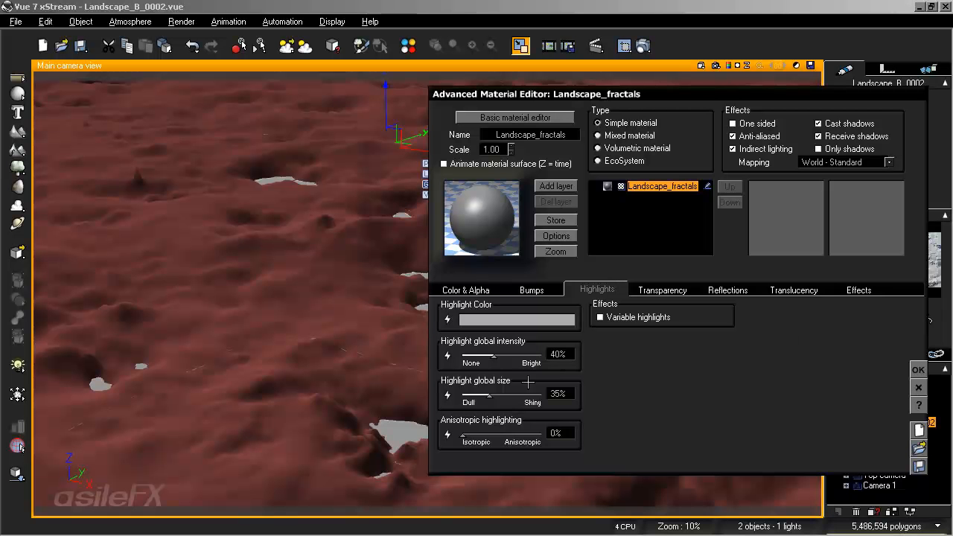
{"action": "left_click_drag", "start_coordinate": [489, 395], "coordinate": [464, 395]}
{"action": "left_click", "coordinate": [921, 368]}
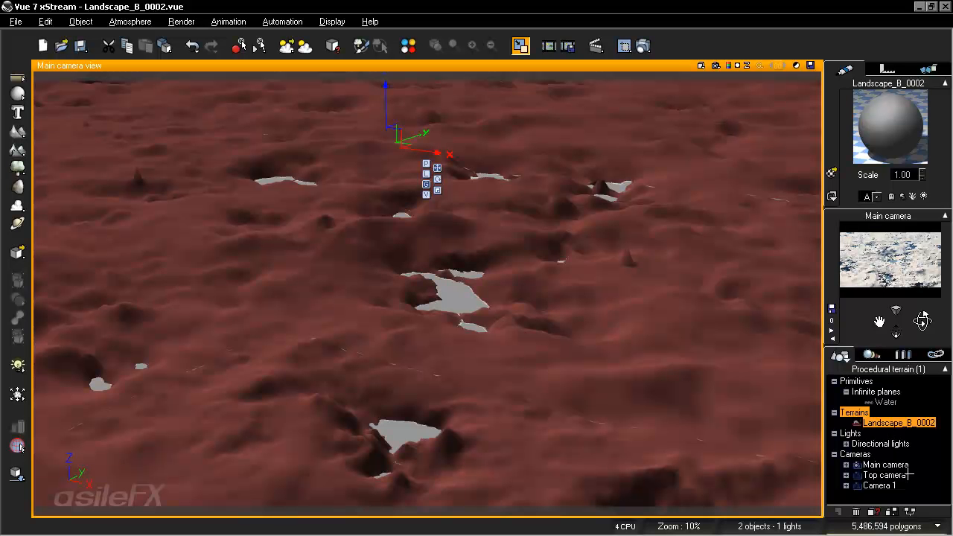
Open the Landscape_B_0002 terrain's altitude production function for editing and close the Function Output Observer
{"action": "right_click", "coordinate": [662, 276]}
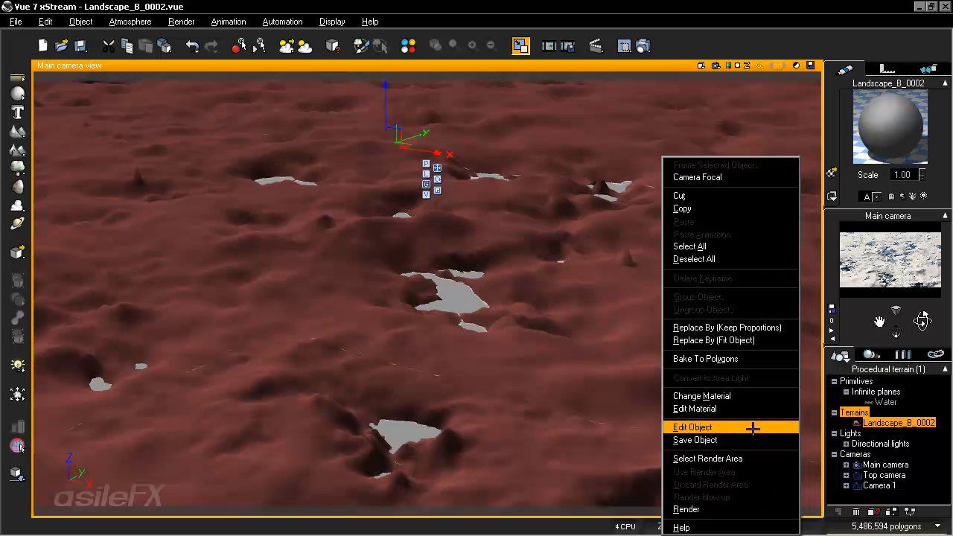
{"action": "left_click", "coordinate": [750, 429]}
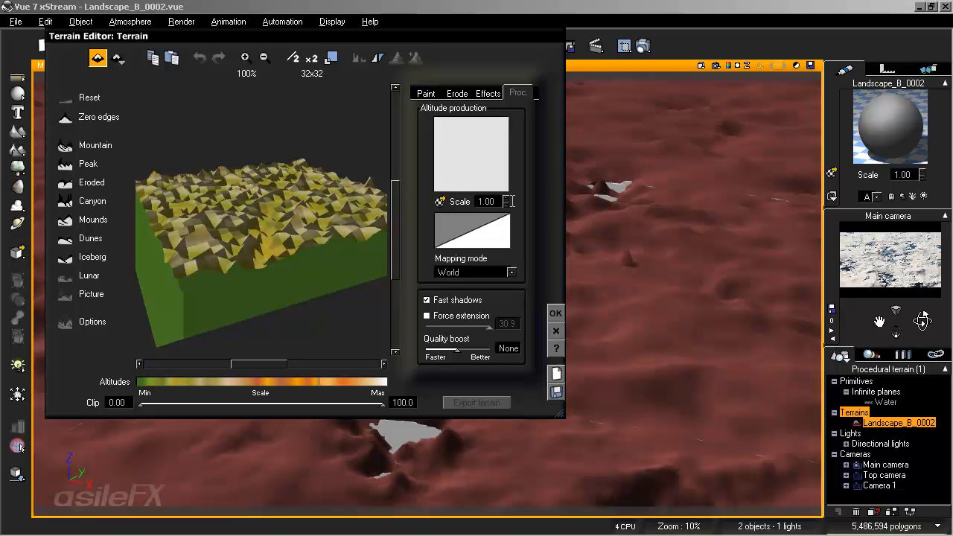
{"action": "right_click", "coordinate": [464, 159]}
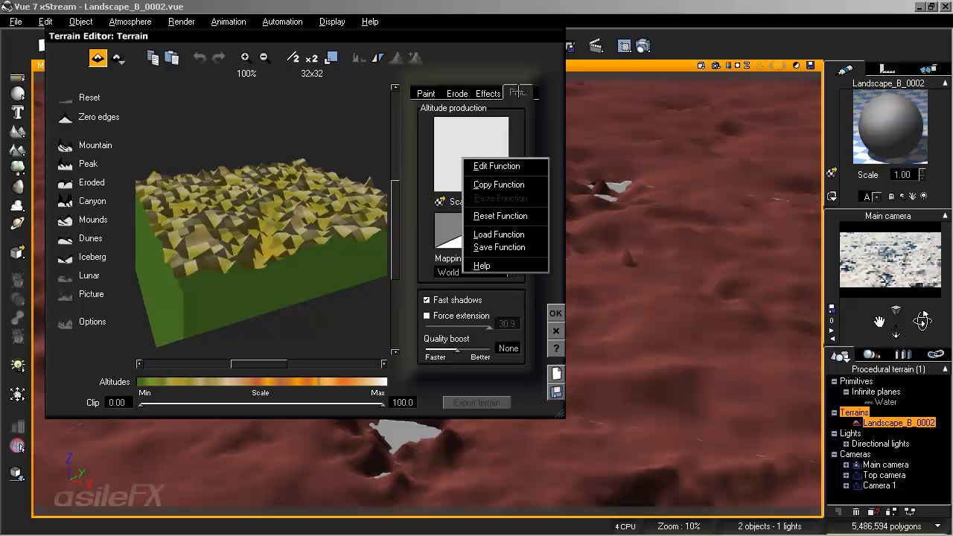
{"action": "left_click", "coordinate": [480, 166]}
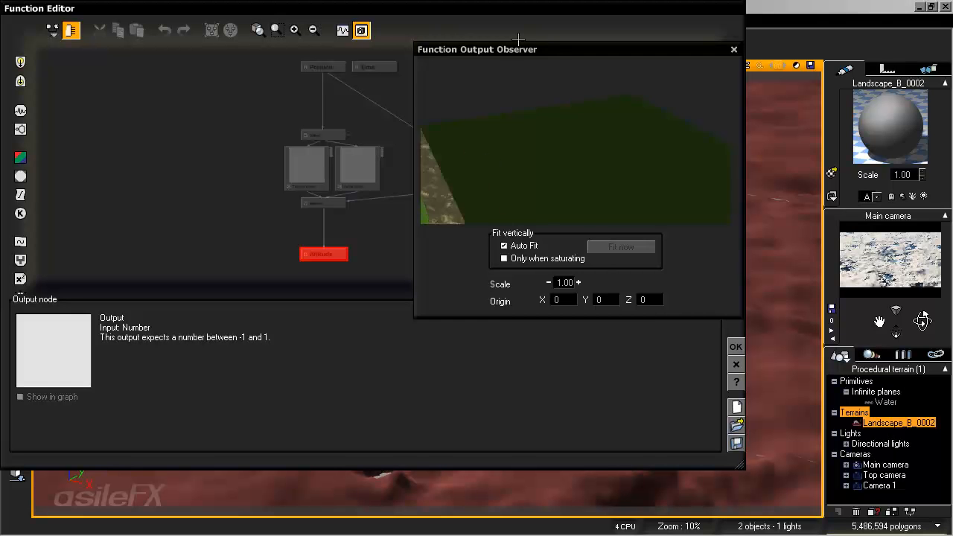
{"action": "left_click_drag", "start_coordinate": [511, 49], "coordinate": [697, 52]}
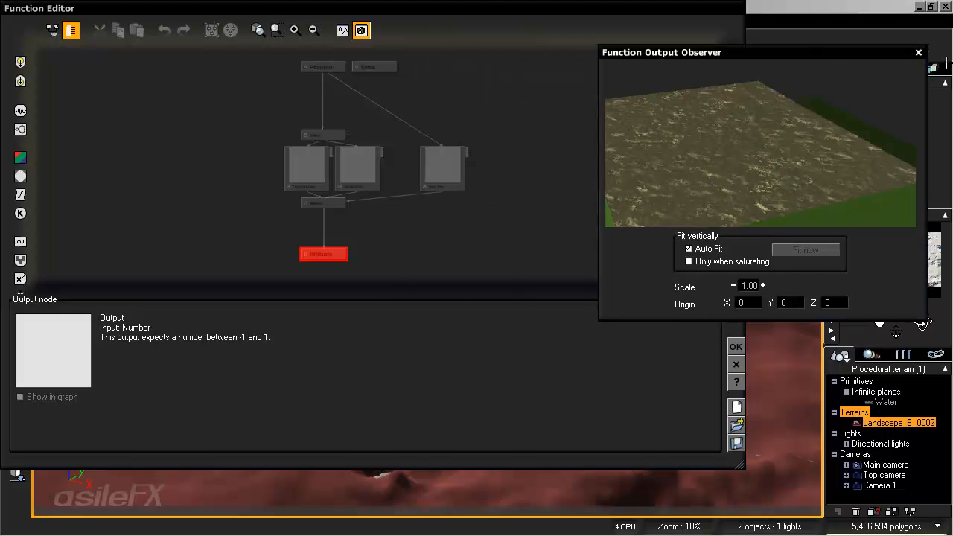
{"action": "left_click", "coordinate": [919, 52]}
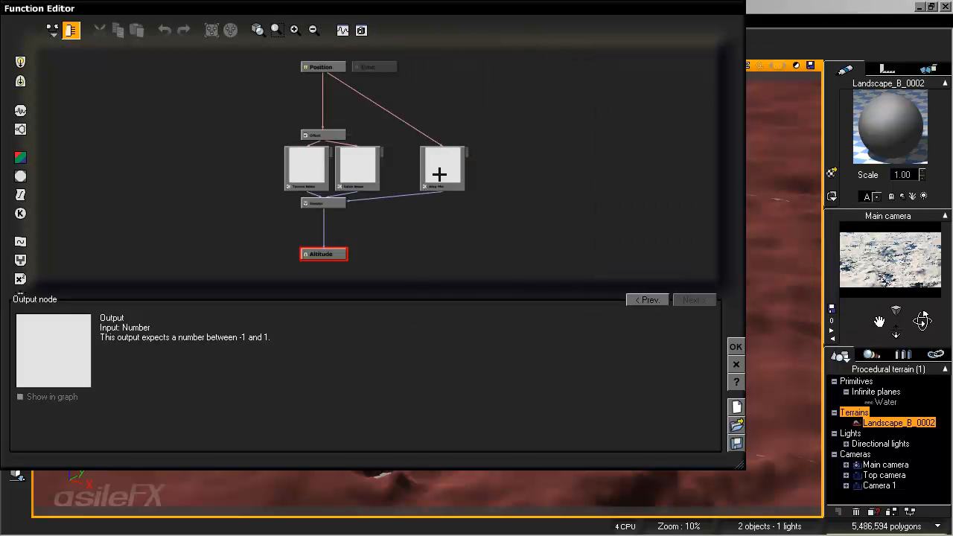
{"action": "middle_click_drag", "start_coordinate": [546, 165], "coordinate": [513, 177]}
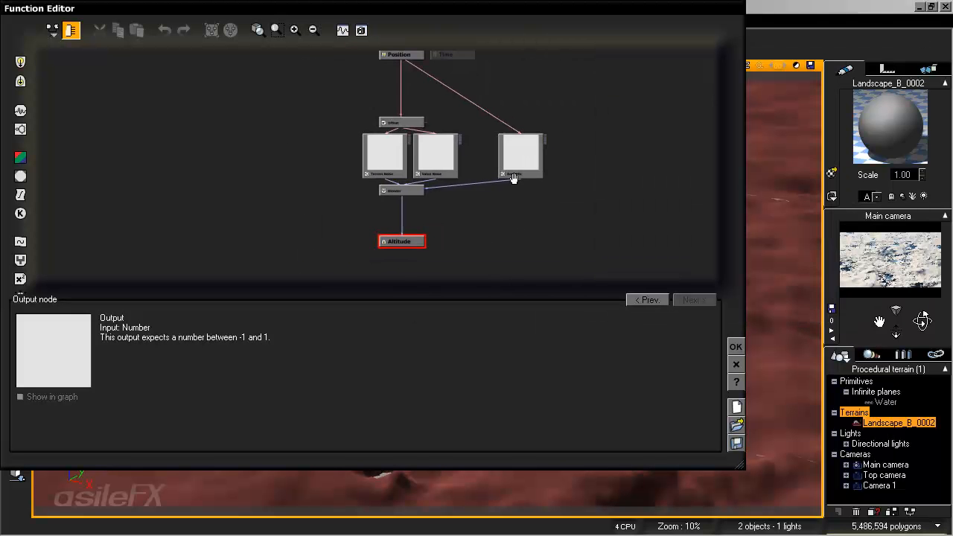
{"action": "left_click", "coordinate": [295, 31]}
{"action": "middle_click_drag", "start_coordinate": [568, 207], "coordinate": [586, 184]}
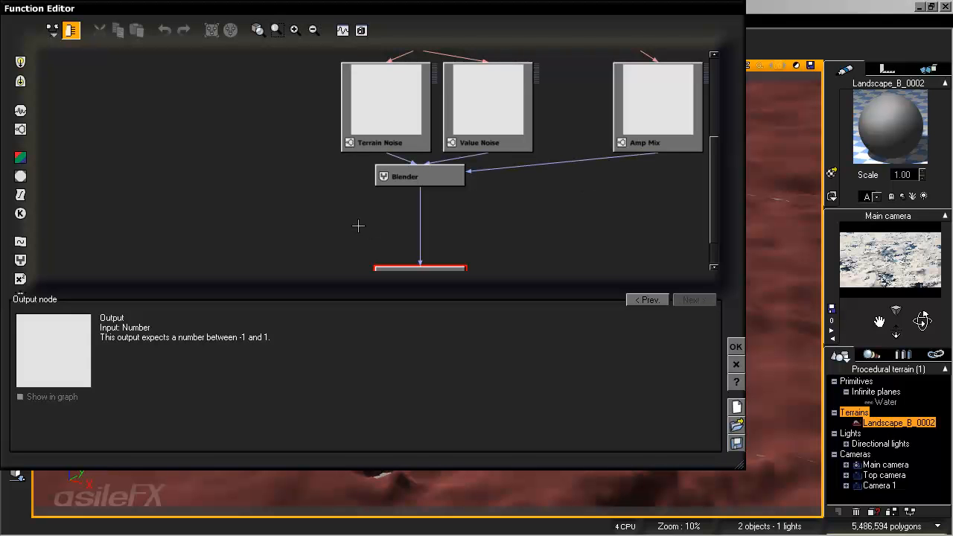
Add a Custom Dependency output node to the altitude function and place it well to the left of the Blender node
{"action": "left_click", "coordinate": [285, 182]}
{"action": "right_click", "coordinate": [260, 195]}
{"action": "mouse_move", "coordinate": [324, 215]}
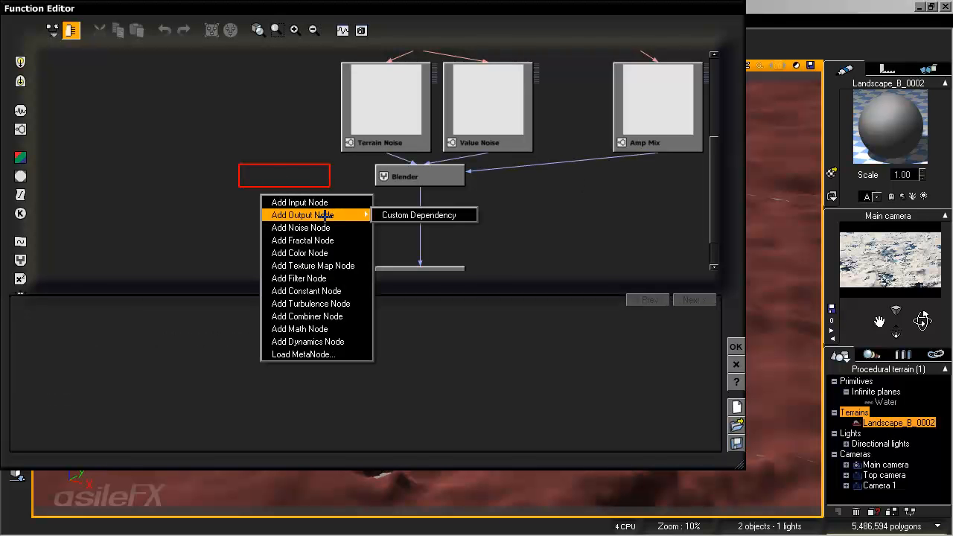
{"action": "left_click", "coordinate": [393, 216]}
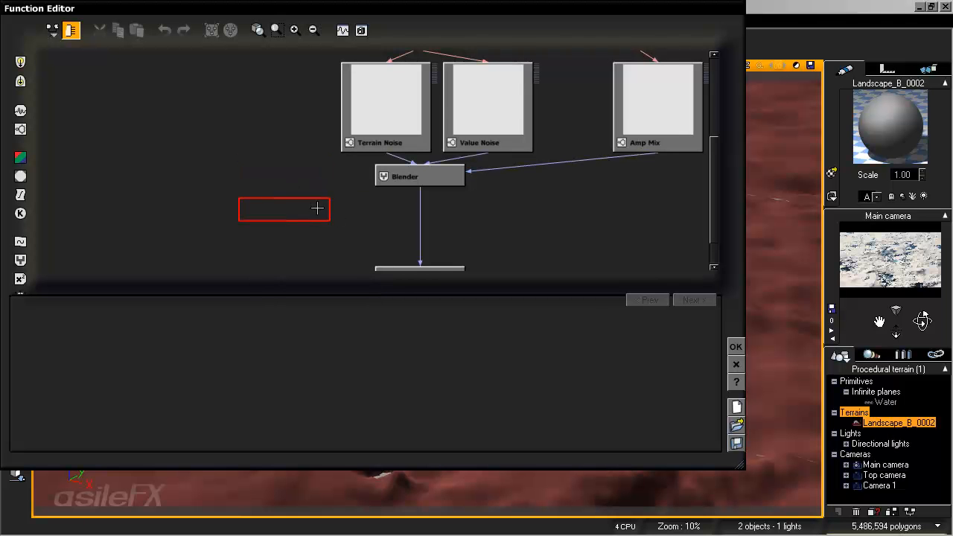
{"action": "right_click", "coordinate": [283, 215]}
{"action": "mouse_move", "coordinate": [327, 236]}
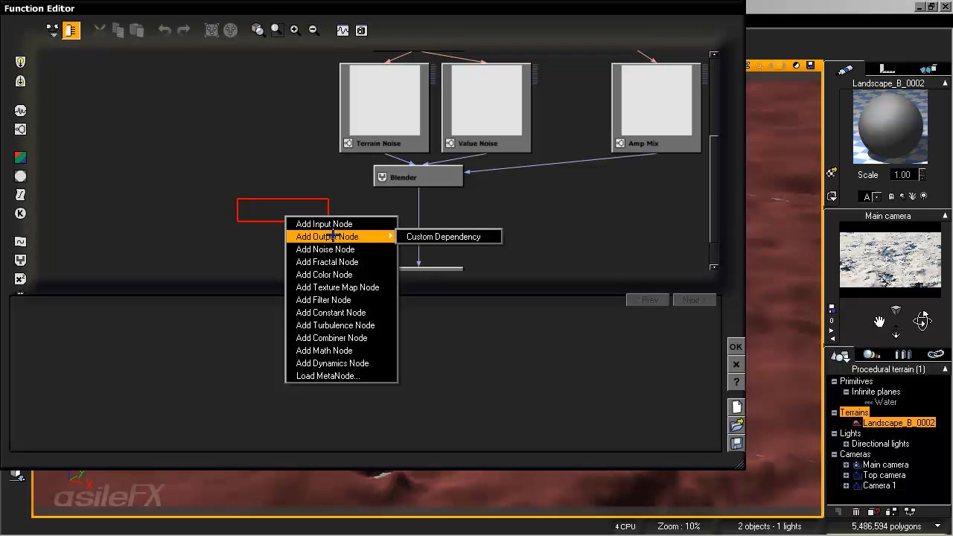
{"action": "left_click", "coordinate": [469, 237]}
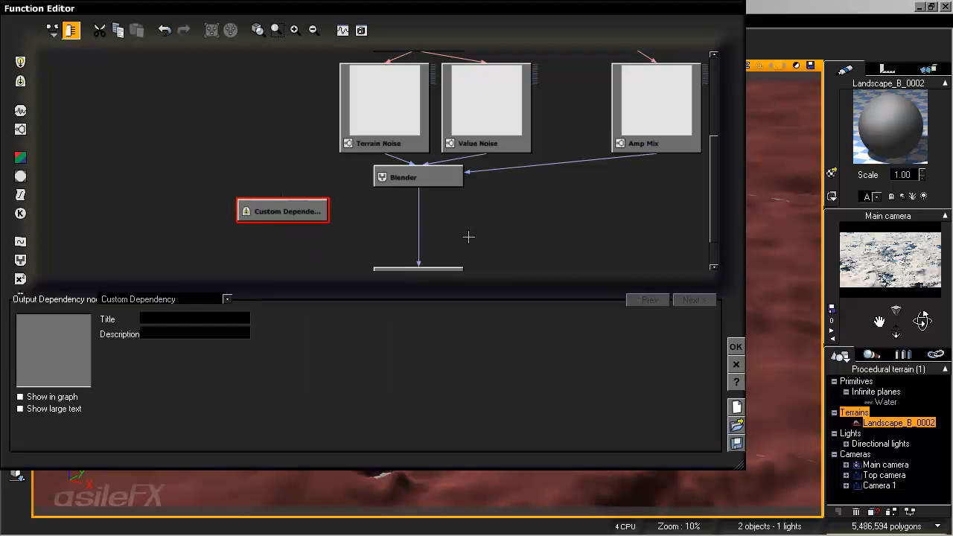
{"action": "left_click_drag", "start_coordinate": [299, 204], "coordinate": [186, 198]}
Add a second Custom Dependency output node between the first one and the Blender node
{"action": "right_click", "coordinate": [293, 210]}
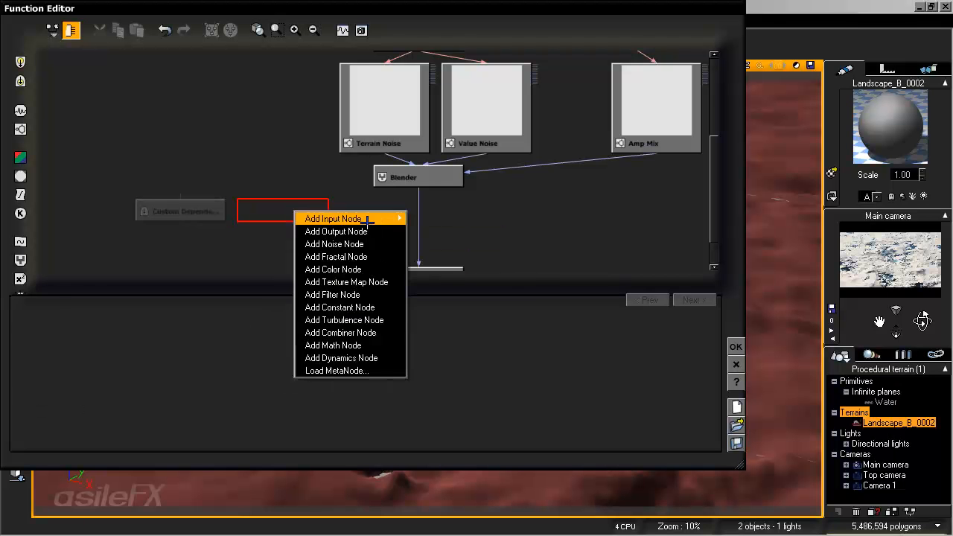
{"action": "left_click", "coordinate": [428, 230]}
{"action": "left_click_drag", "start_coordinate": [376, 186], "coordinate": [399, 184]}
{"action": "left_click_drag", "start_coordinate": [490, 211], "coordinate": [467, 204]}
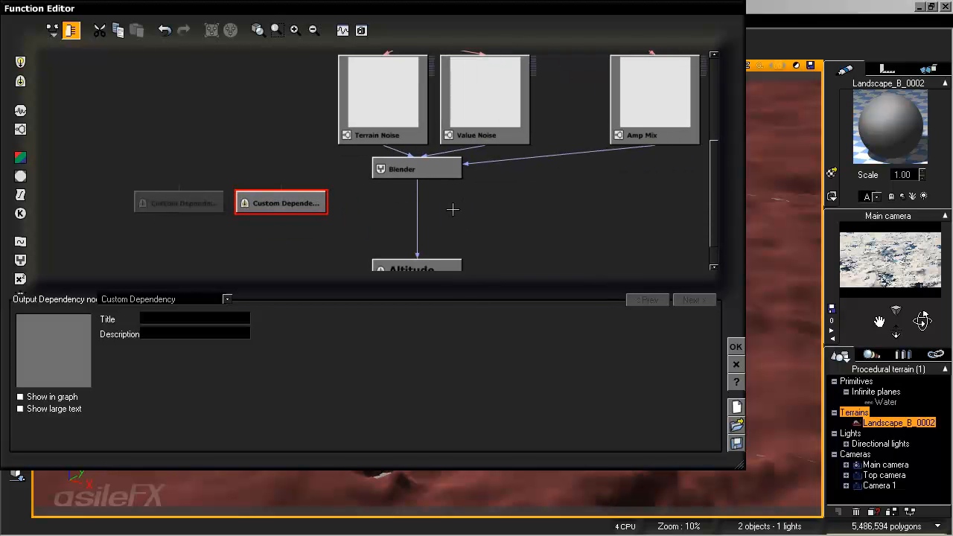
Add a third Custom Dependency output node and place it to the right of the Blender-to-Altitude link
{"action": "left_click", "coordinate": [365, 205]}
{"action": "right_click", "coordinate": [381, 206]}
{"action": "mouse_move", "coordinate": [447, 224]}
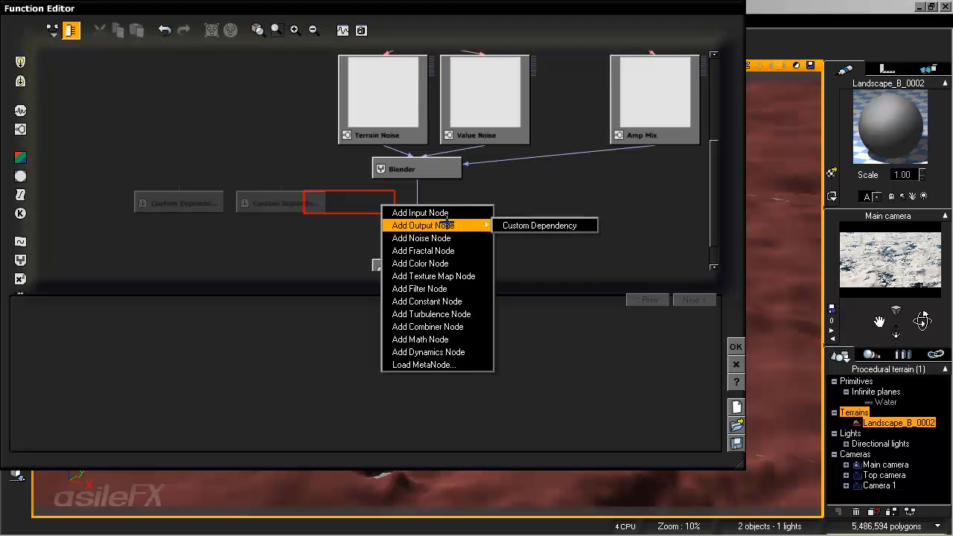
{"action": "left_click", "coordinate": [514, 225]}
{"action": "left_click_drag", "start_coordinate": [353, 204], "coordinate": [298, 200]}
{"action": "left_click_drag", "start_coordinate": [465, 198], "coordinate": [569, 198]}
Add a fourth Custom Dependency output node and place it directly below the Amp Mix node
{"action": "left_click", "coordinate": [639, 203]}
{"action": "right_click", "coordinate": [646, 203]}
{"action": "mouse_move", "coordinate": [707, 222]}
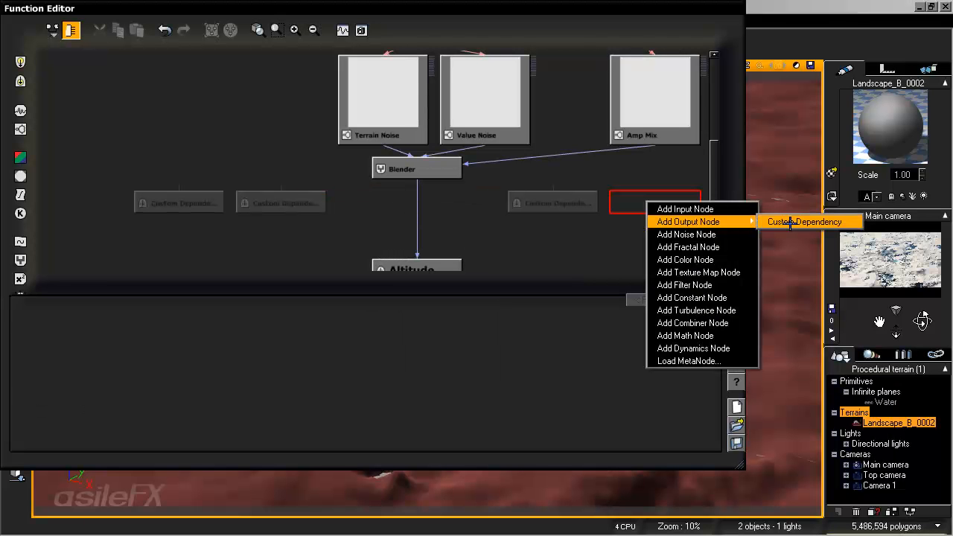
{"action": "left_click", "coordinate": [789, 222]}
{"action": "left_click_drag", "start_coordinate": [640, 208], "coordinate": [662, 170]}
Title the two Custom Dependency nodes left of the Blender node Terrain Noise and Value Noise
{"action": "middle_click_drag", "start_coordinate": [295, 183], "coordinate": [344, 172]}
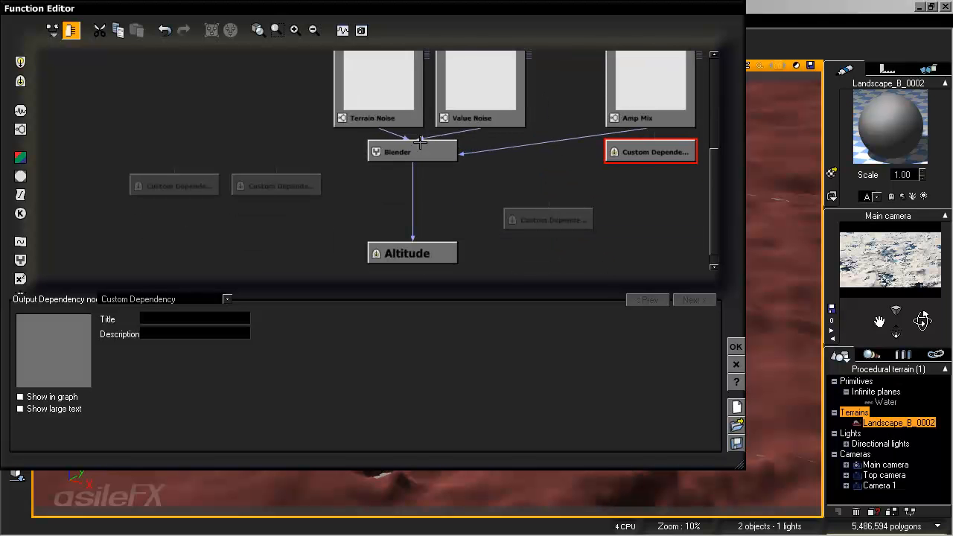
{"action": "middle_click_drag", "start_coordinate": [263, 176], "coordinate": [307, 219]}
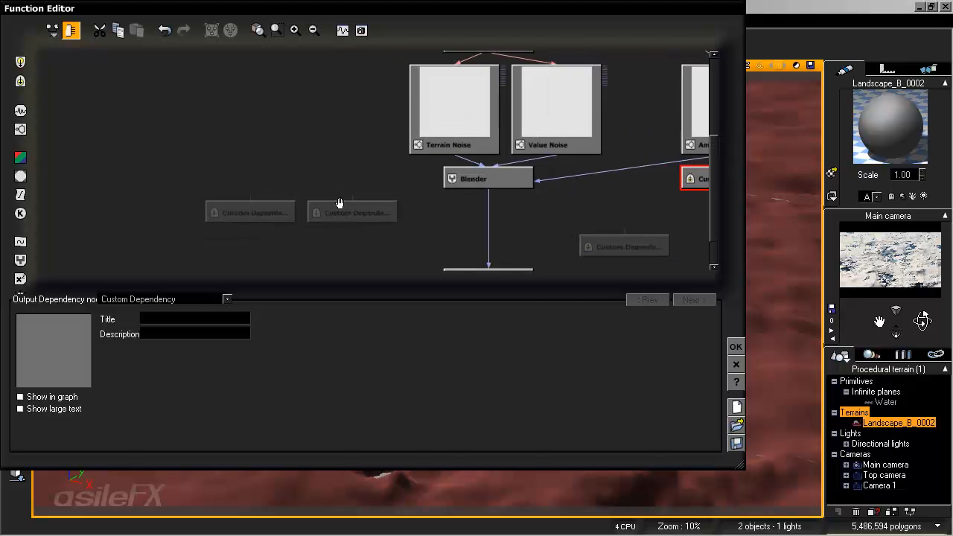
{"action": "left_click", "coordinate": [252, 210]}
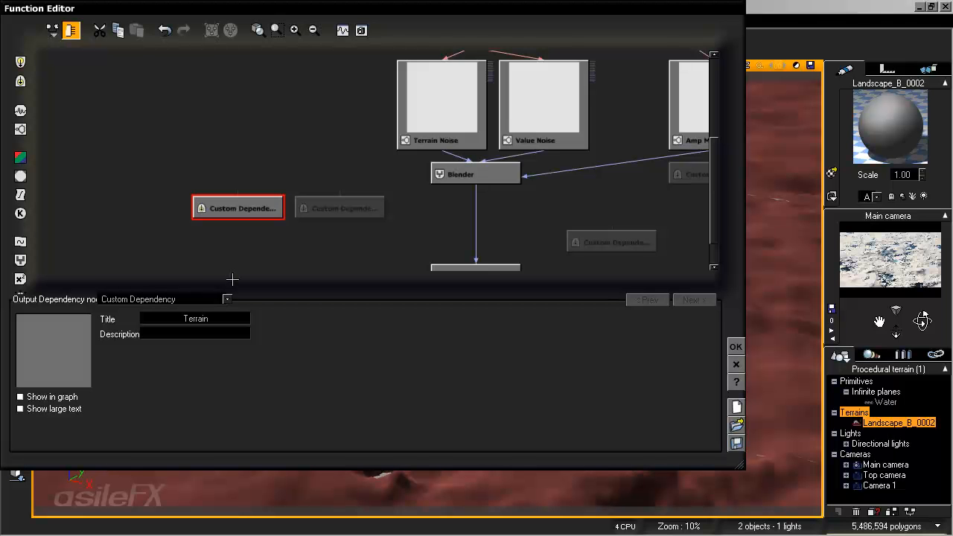
{"action": "type", "text": "oise"}
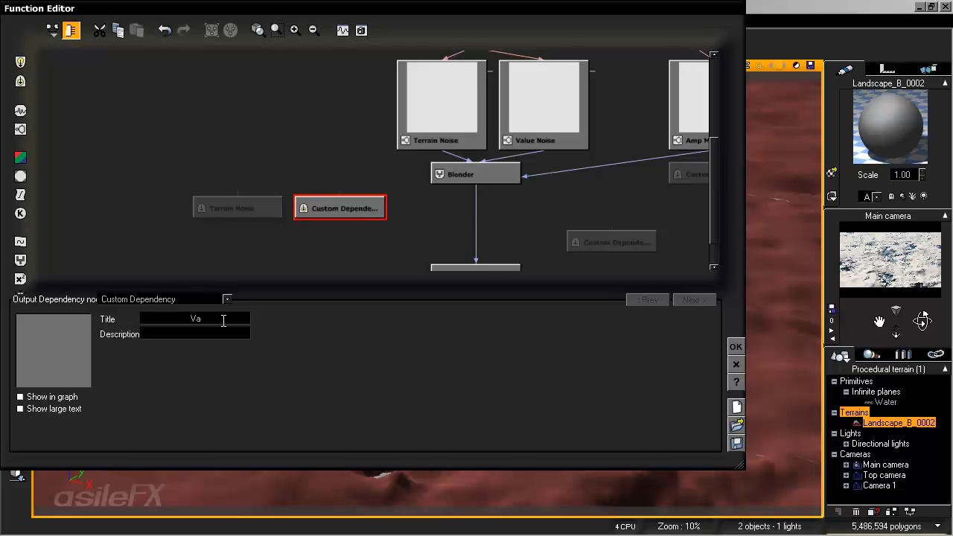
{"action": "type", "text": "oise"}
{"action": "left_click", "coordinate": [433, 213]}
Title the Custom Dependency node below Amp Mix as Amp Mix and the remaining one as Altitude
{"action": "middle_click_drag", "start_coordinate": [469, 202], "coordinate": [337, 203]}
{"action": "left_click", "coordinate": [551, 174]}
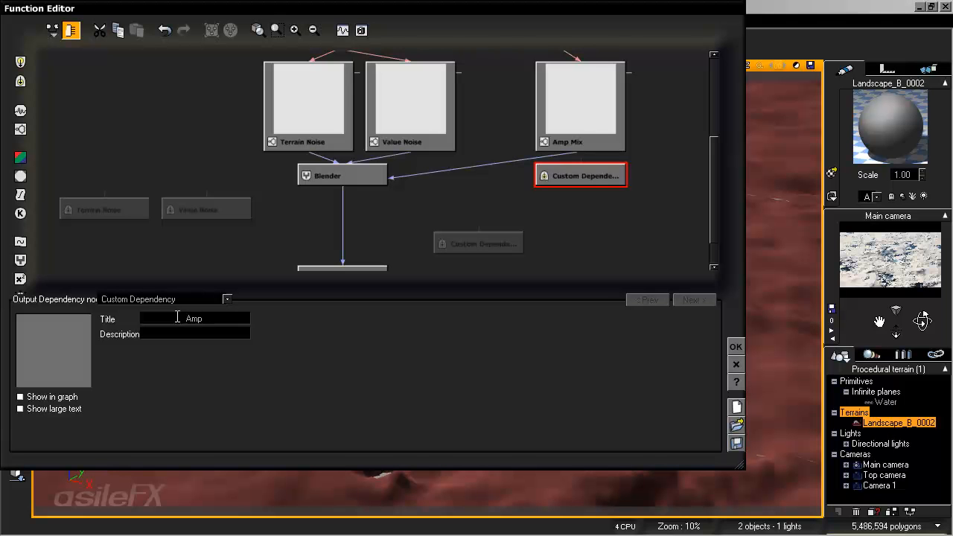
{"action": "left_click", "coordinate": [483, 247]}
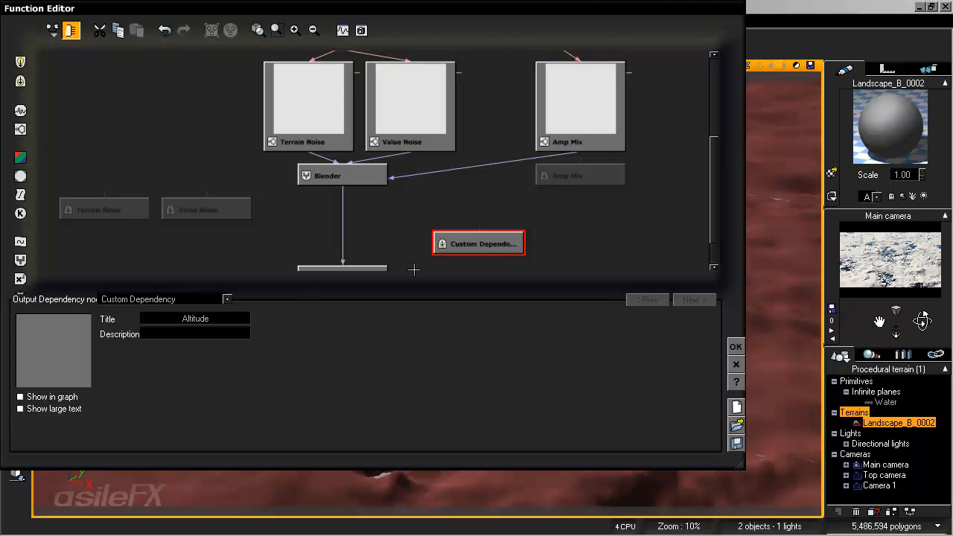
{"action": "left_click", "coordinate": [545, 251]}
Connect the Terrain Noise and Value Noise dependency nodes to the fractal nodes of the same names
{"action": "middle_click_drag", "start_coordinate": [464, 222], "coordinate": [559, 229]}
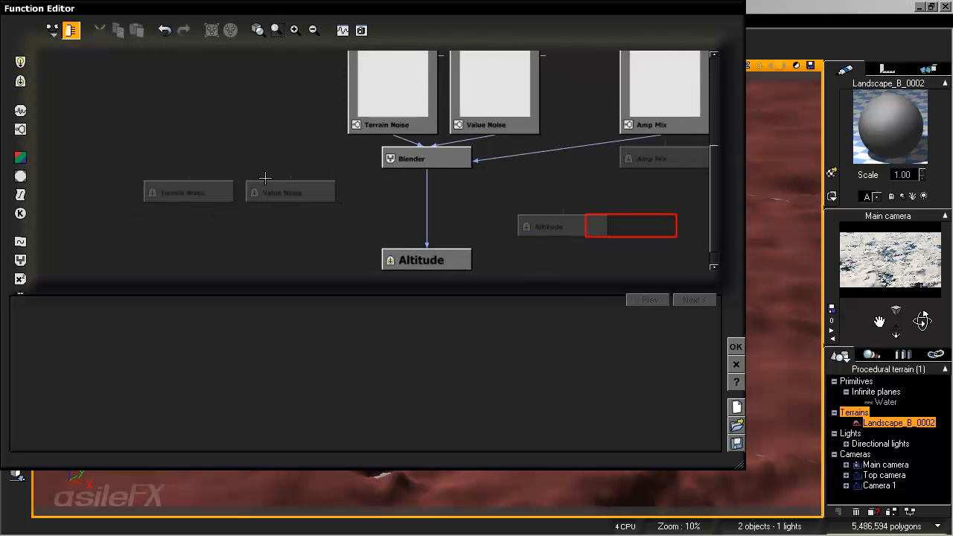
{"action": "scroll", "coordinate": [335, 167], "scroll_direction": "up", "scroll_amount": 1}
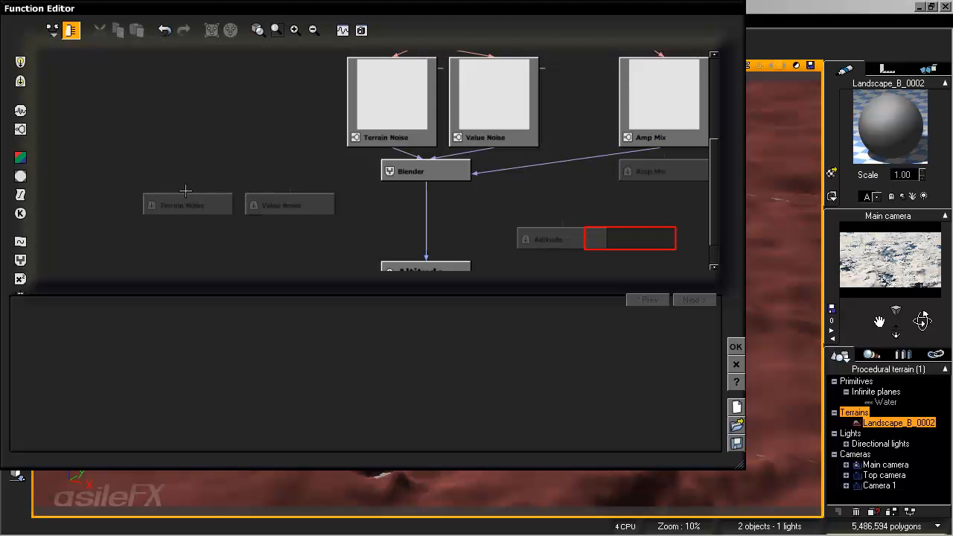
{"action": "left_click_drag", "start_coordinate": [192, 188], "coordinate": [419, 138]}
{"action": "left_click", "coordinate": [424, 148]}
{"action": "left_click_drag", "start_coordinate": [291, 205], "coordinate": [513, 142]}
{"action": "left_click", "coordinate": [513, 144]}
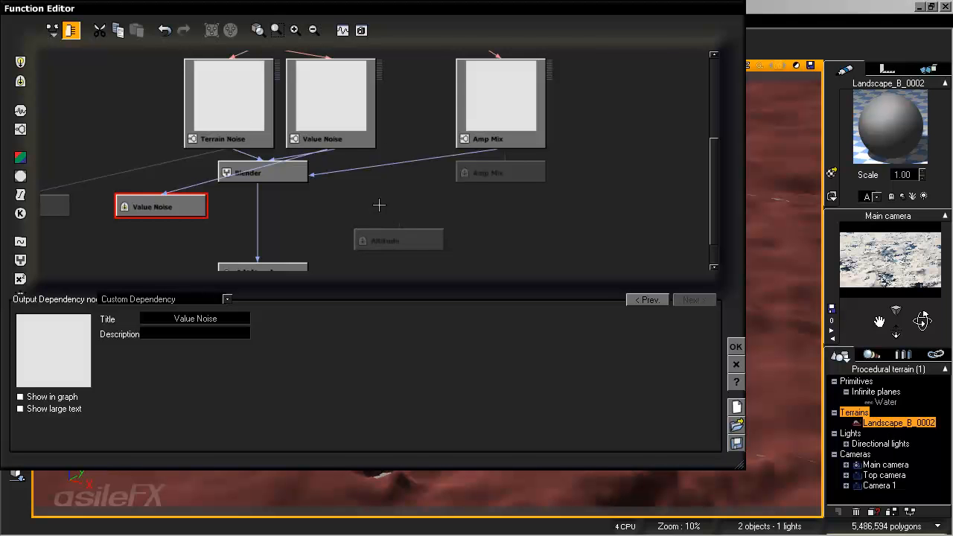
Connect the Amp Mix dependency to the Amp Mix fractal and the Altitude dependency to the Blender node, and accept the function and terrain edits
{"action": "left_click_drag", "start_coordinate": [496, 173], "coordinate": [498, 142]}
{"action": "left_click", "coordinate": [519, 149]}
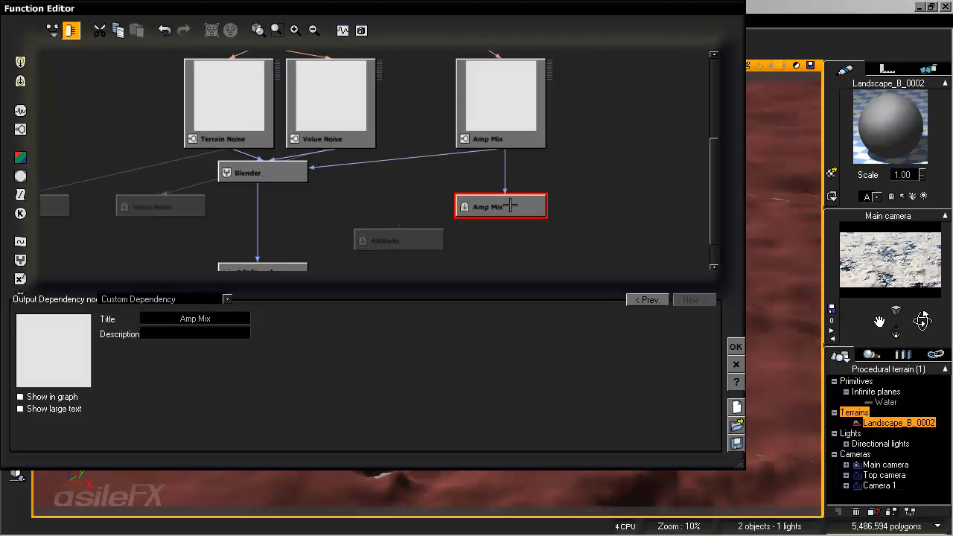
{"action": "left_click", "coordinate": [402, 242]}
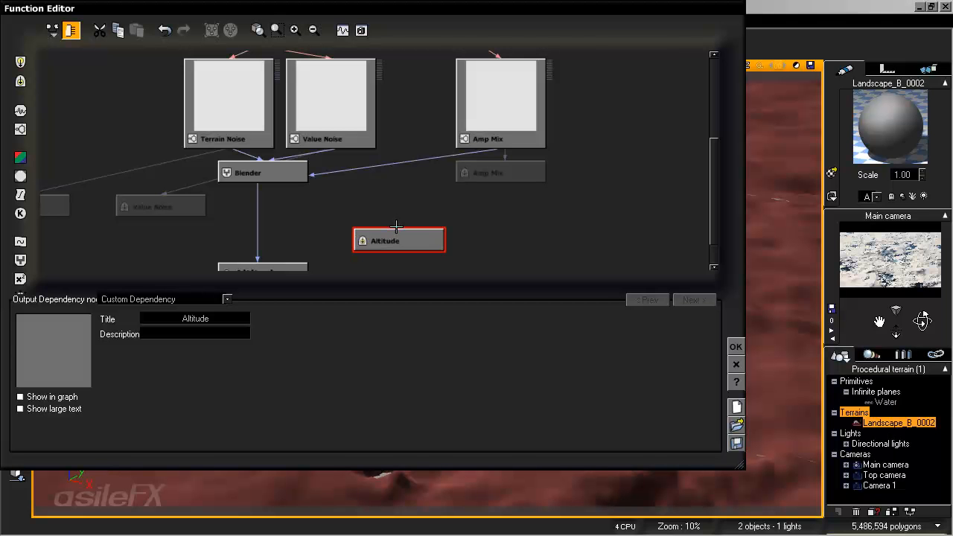
{"action": "left_click_drag", "start_coordinate": [399, 224], "coordinate": [254, 174]}
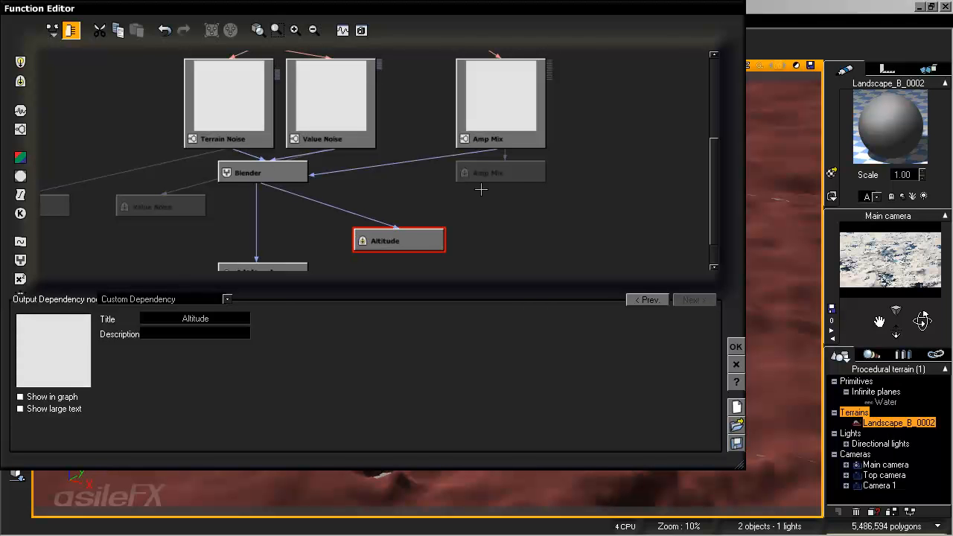
{"action": "middle_click_drag", "start_coordinate": [334, 236], "coordinate": [347, 207]}
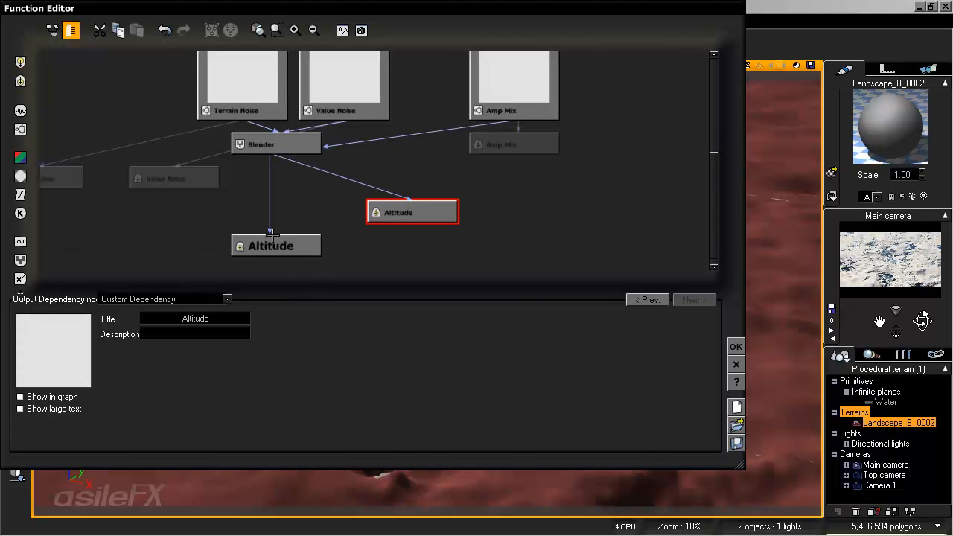
{"action": "left_click", "coordinate": [736, 347]}
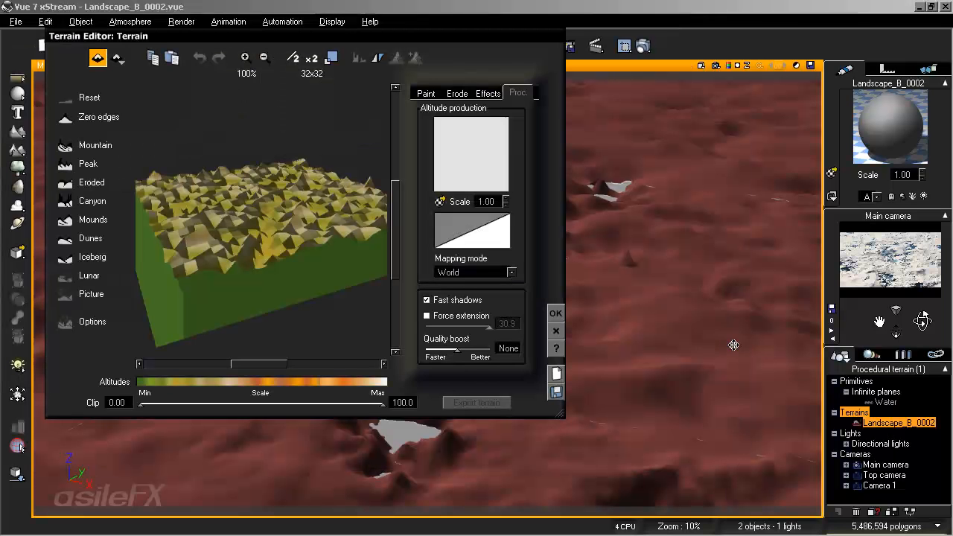
{"action": "left_click", "coordinate": [557, 313]}
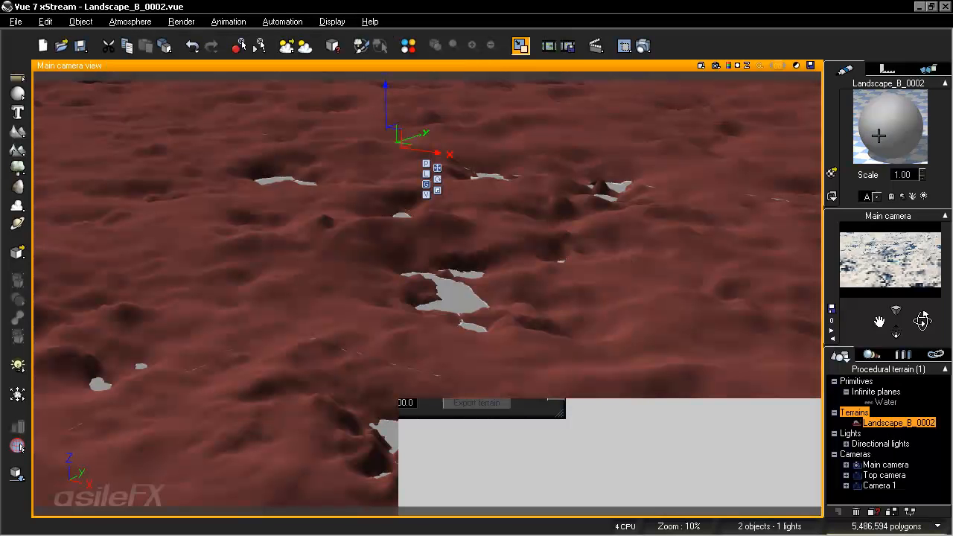
Open the Landscape_fractals material's colour production function and move the Constant node well above the Filter node
{"action": "right_click", "coordinate": [862, 139]}
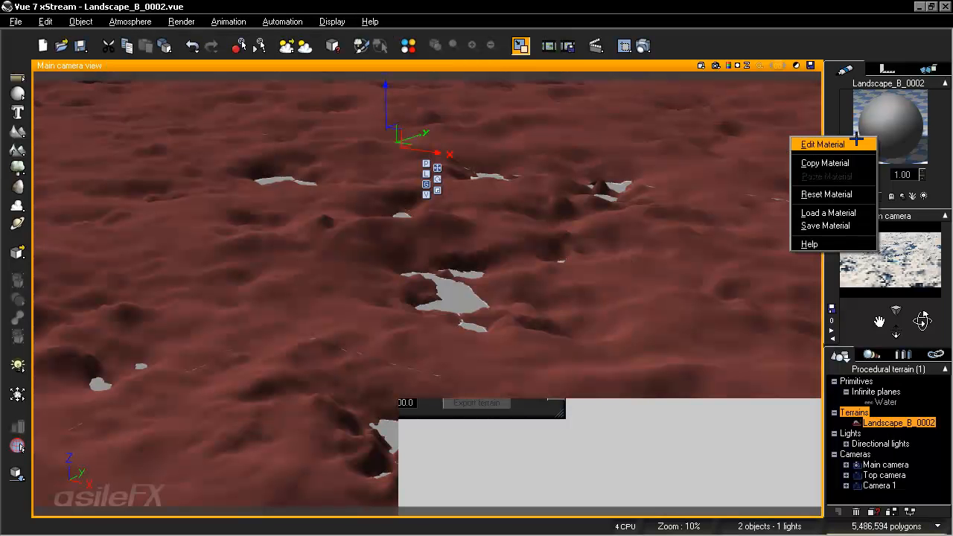
{"action": "left_click", "coordinate": [859, 143]}
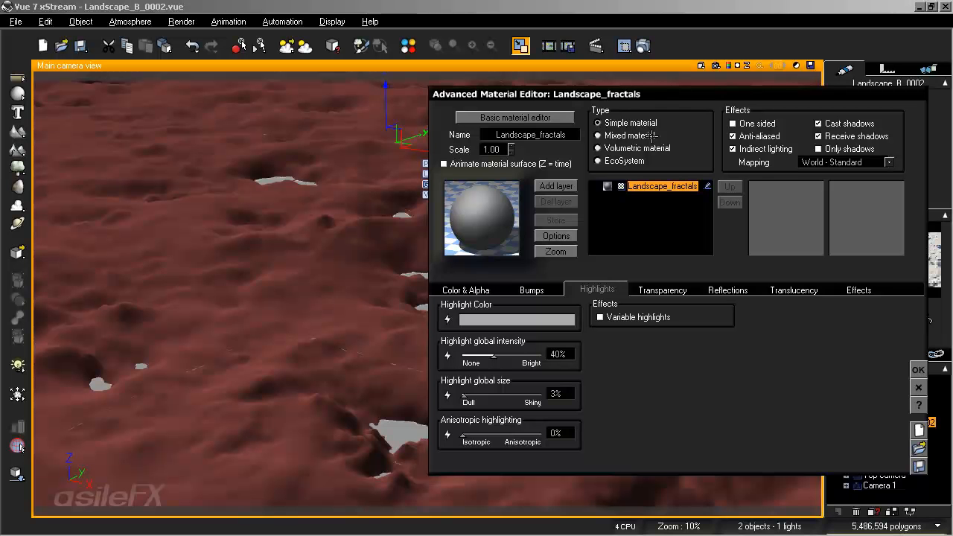
{"action": "left_click", "coordinate": [483, 290]}
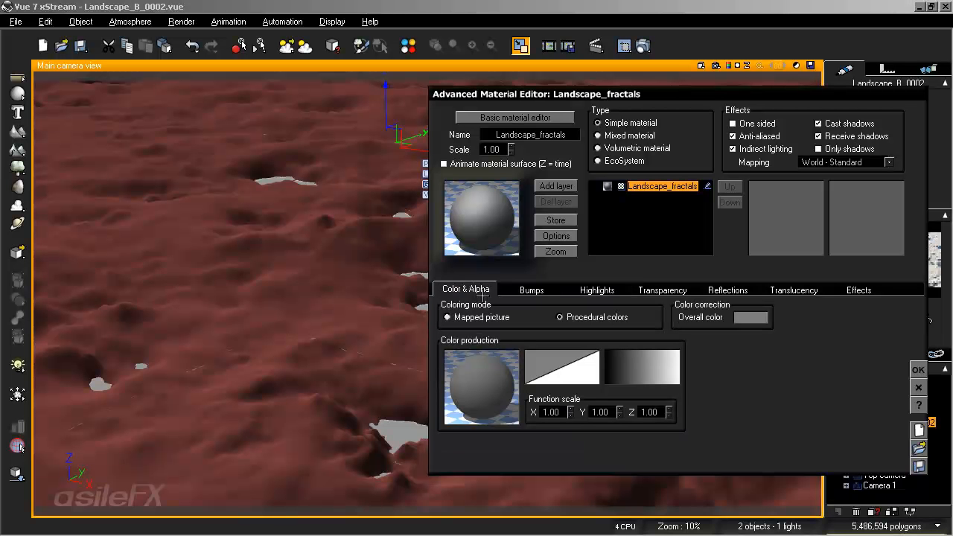
{"action": "right_click", "coordinate": [479, 358]}
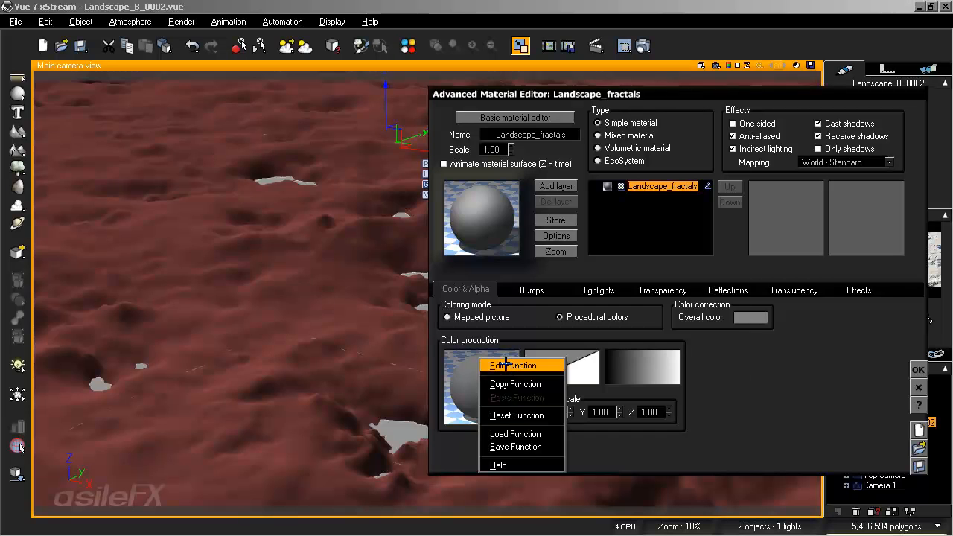
{"action": "left_click", "coordinate": [504, 365]}
{"action": "middle_click_drag", "start_coordinate": [471, 198], "coordinate": [453, 210]}
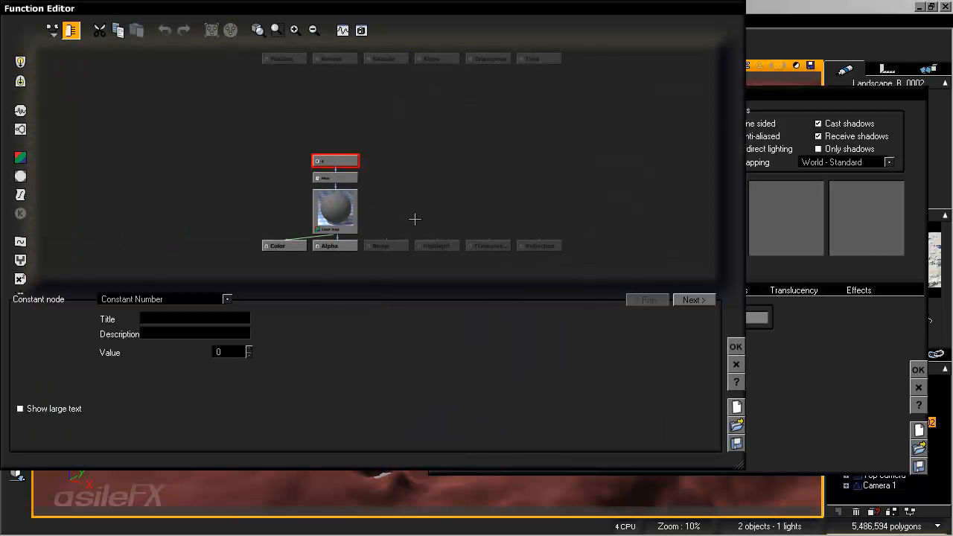
{"action": "left_click_drag", "start_coordinate": [351, 161], "coordinate": [352, 109]}
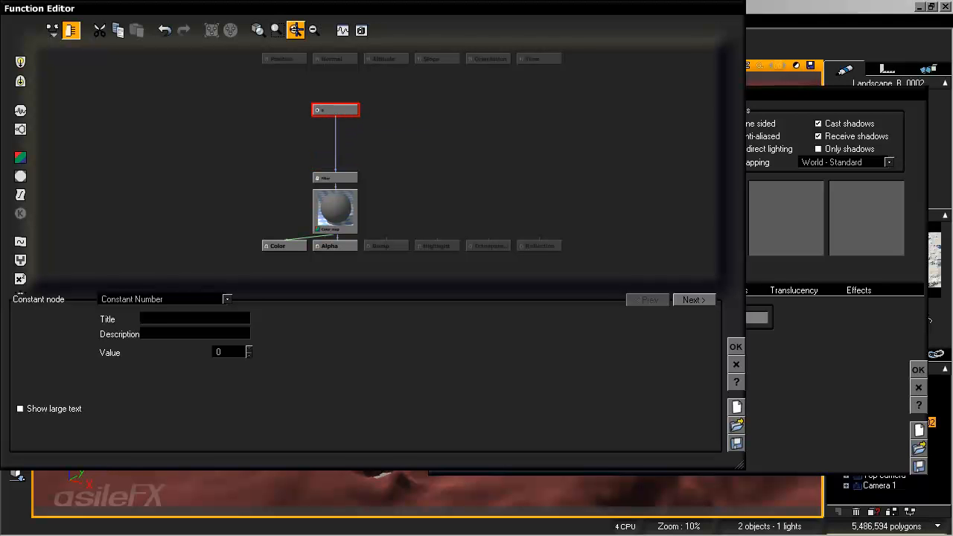
{"action": "left_click", "coordinate": [294, 30]}
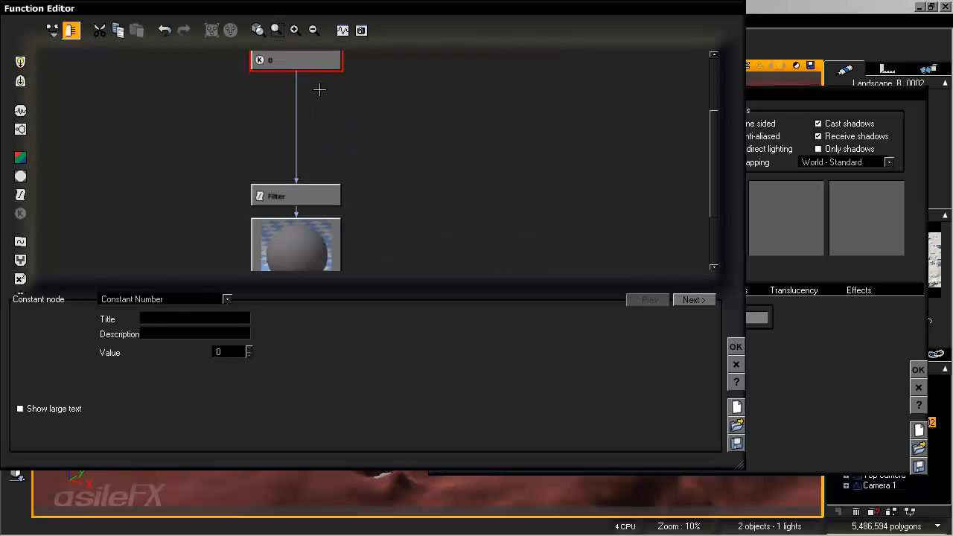
Add an External Dependency node beside the Constant node and set its dependency to Terrain Noise of Landscape_B_0002
{"action": "left_click_drag", "start_coordinate": [536, 118], "coordinate": [484, 147]}
{"action": "left_click", "coordinate": [429, 118]}
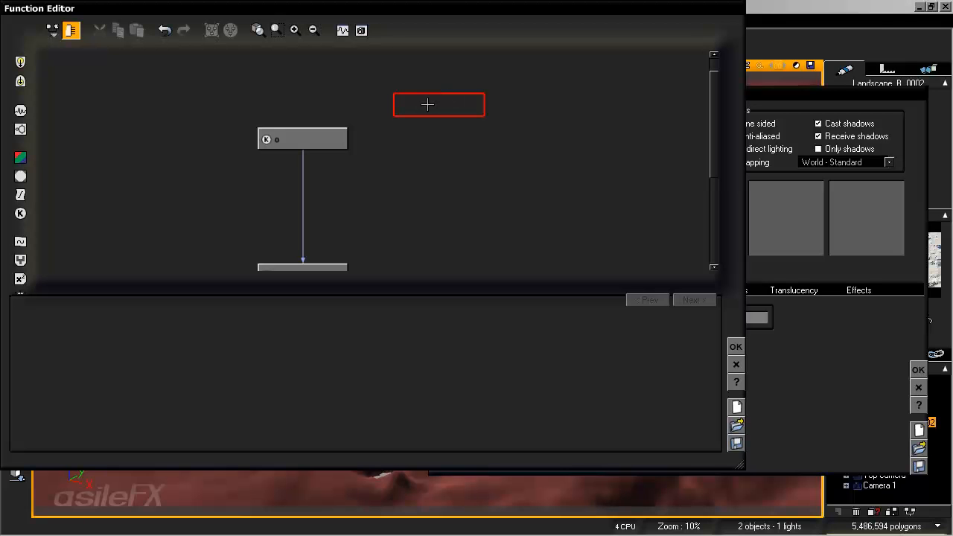
{"action": "right_click", "coordinate": [444, 105]}
{"action": "mouse_move", "coordinate": [497, 112]}
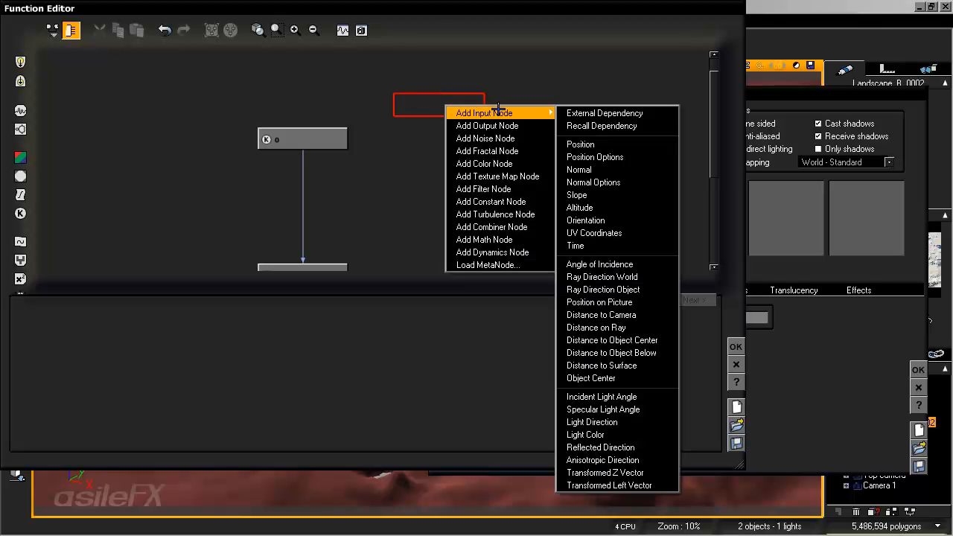
{"action": "left_click", "coordinate": [619, 112]}
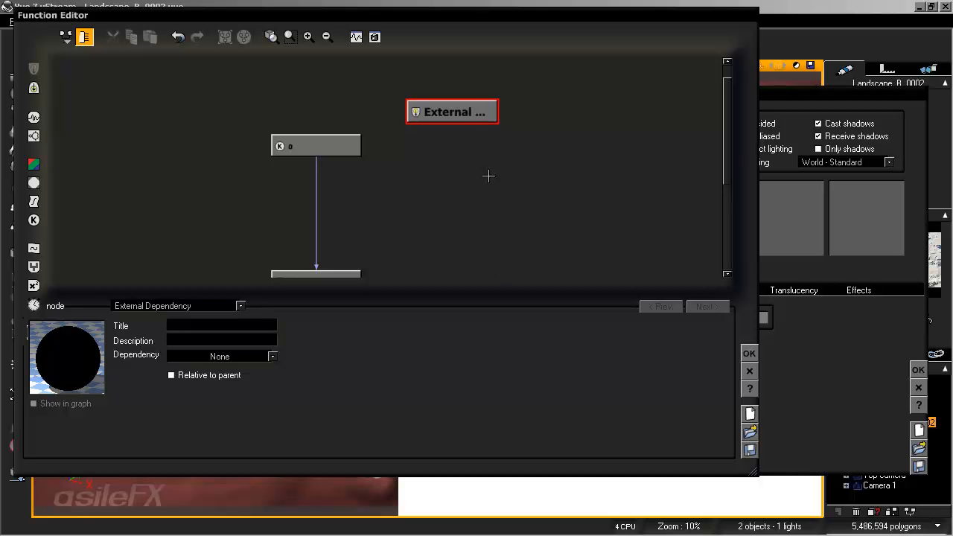
{"action": "left_click", "coordinate": [273, 357]}
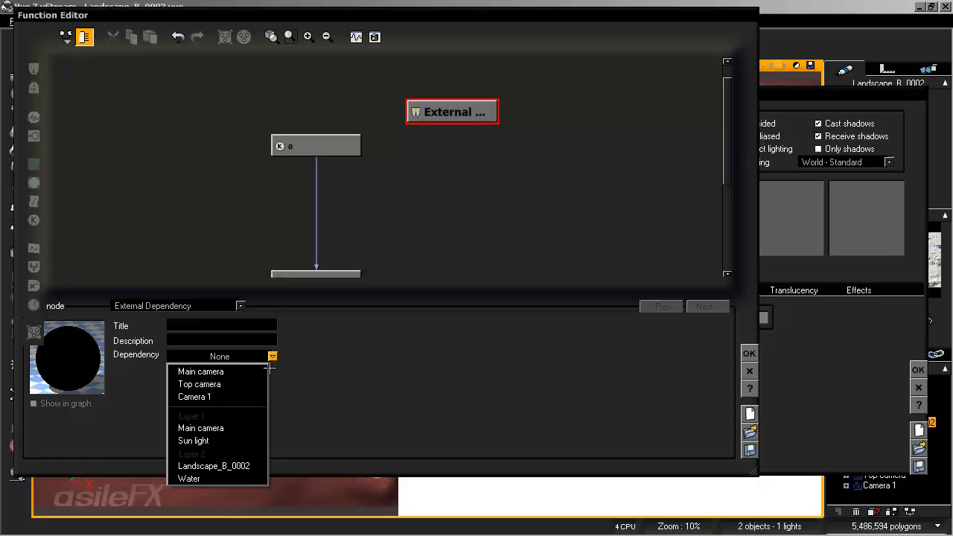
{"action": "mouse_move", "coordinate": [231, 467]}
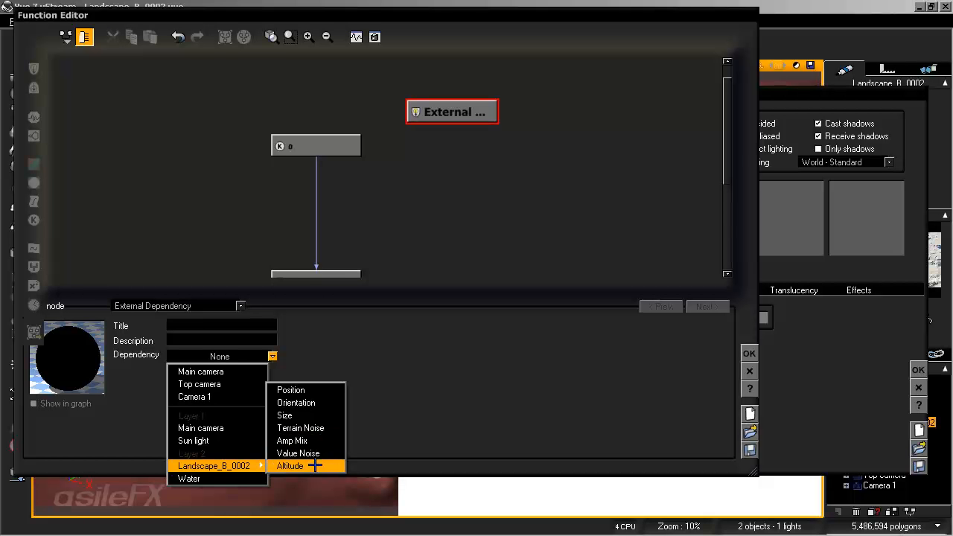
{"action": "left_click", "coordinate": [328, 428]}
Reroute the Filter node's input link from the Constant node to the External Dependency node and delete the Constant
{"action": "left_click_drag", "start_coordinate": [438, 173], "coordinate": [391, 174]}
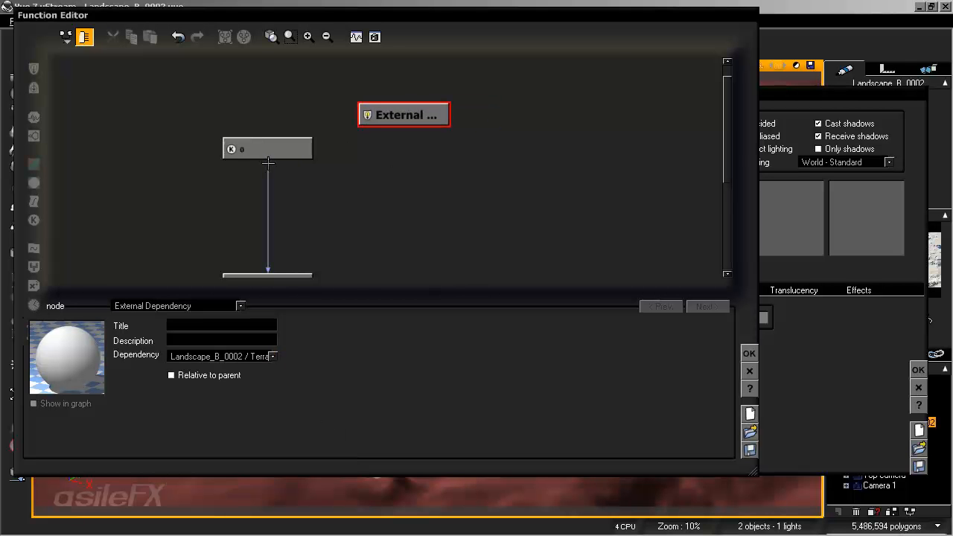
{"action": "left_click_drag", "start_coordinate": [260, 161], "coordinate": [404, 119]}
{"action": "left_click", "coordinate": [291, 152]}
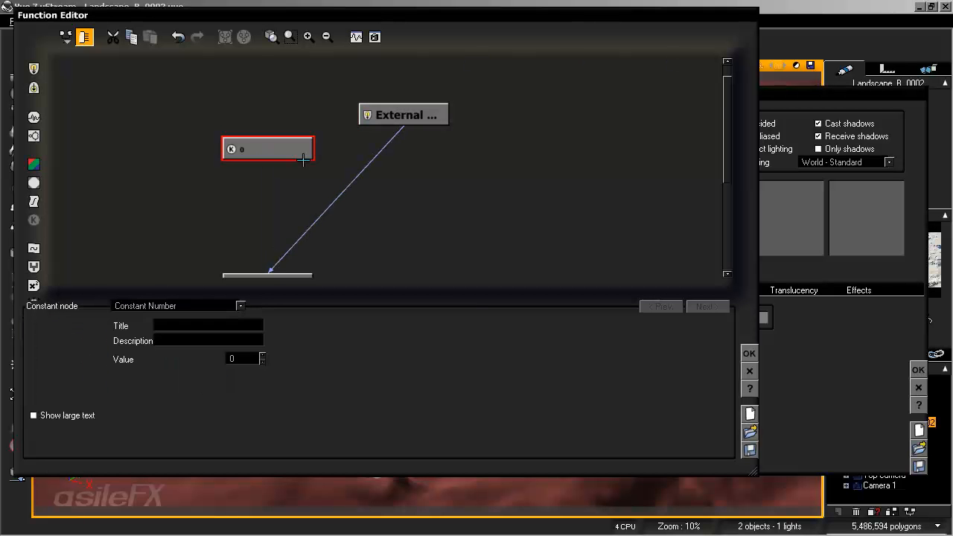
{"action": "key", "text": "Delete"}
Align the External Dependency node directly above the Filter node and accept the function and material edits
{"action": "left_click_drag", "start_coordinate": [361, 217], "coordinate": [407, 166]}
{"action": "left_click", "coordinate": [467, 71]}
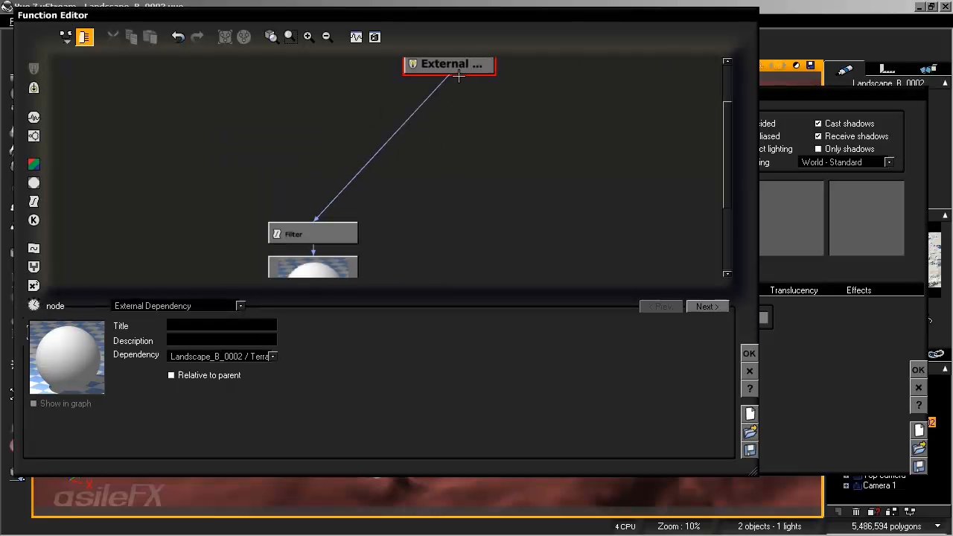
{"action": "left_click_drag", "start_coordinate": [447, 67], "coordinate": [311, 161]}
{"action": "left_click_drag", "start_coordinate": [466, 270], "coordinate": [479, 215]}
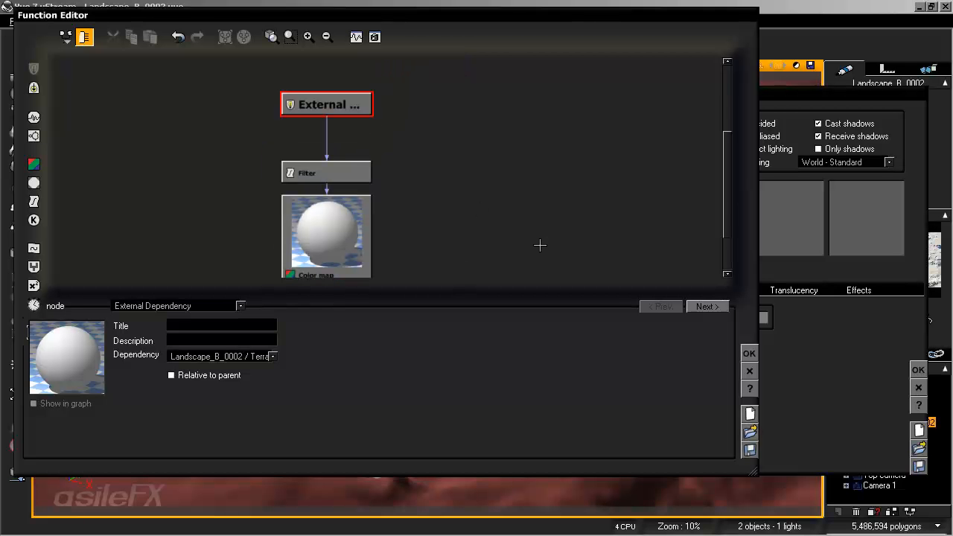
{"action": "left_click", "coordinate": [750, 353]}
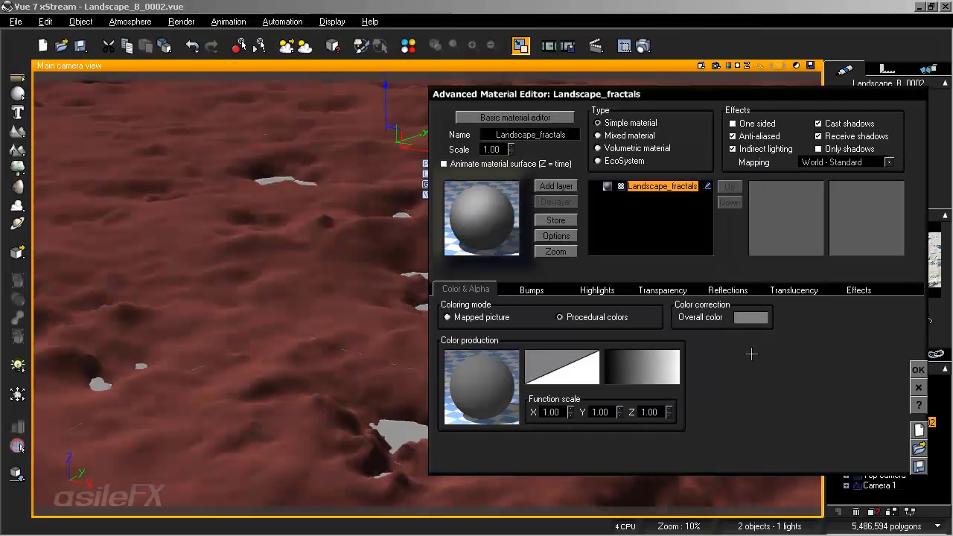
{"action": "left_click", "coordinate": [918, 369]}
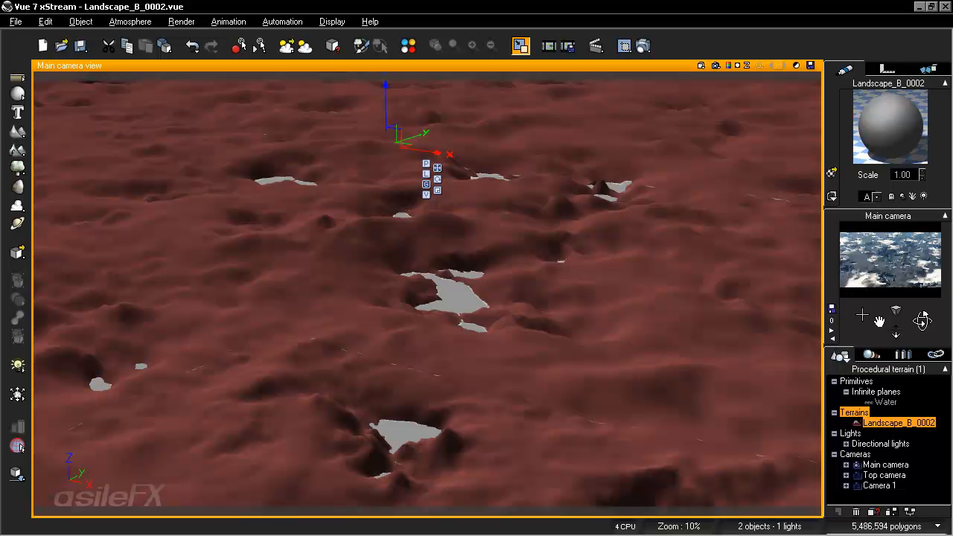
Reopen the terrain's Landscape_fractals material and its colour production function for editing
{"action": "double_click", "coordinate": [876, 116]}
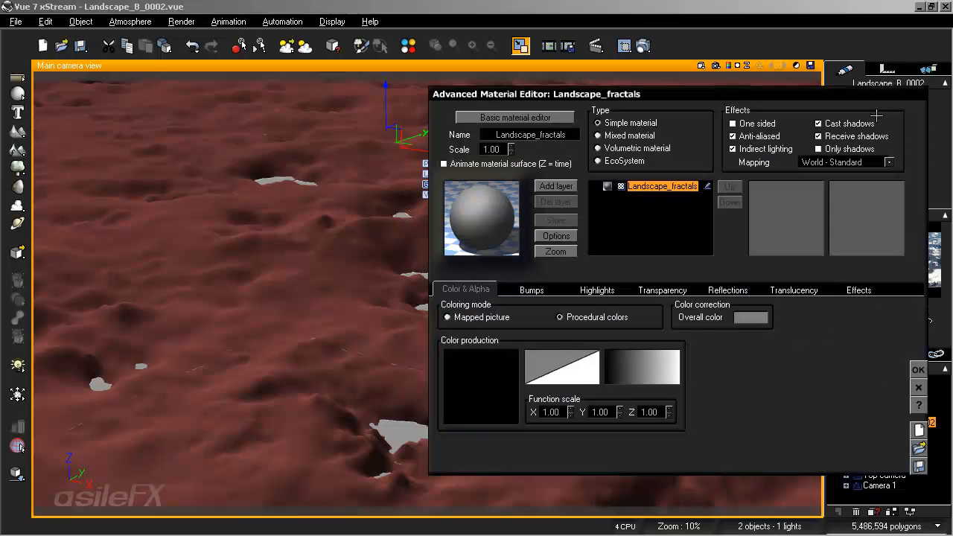
{"action": "left_click_drag", "start_coordinate": [728, 94], "coordinate": [467, 76]}
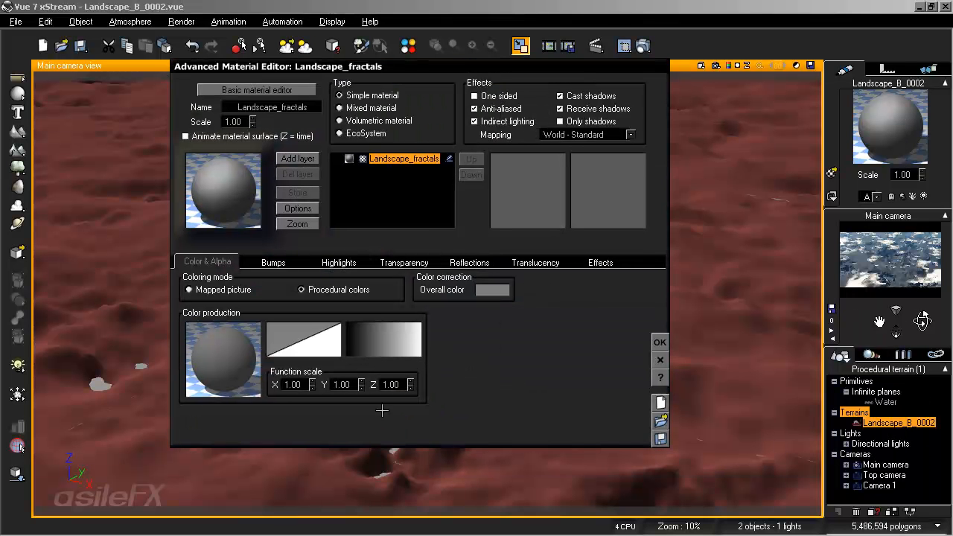
{"action": "right_click", "coordinate": [232, 344]}
{"action": "left_click", "coordinate": [276, 353]}
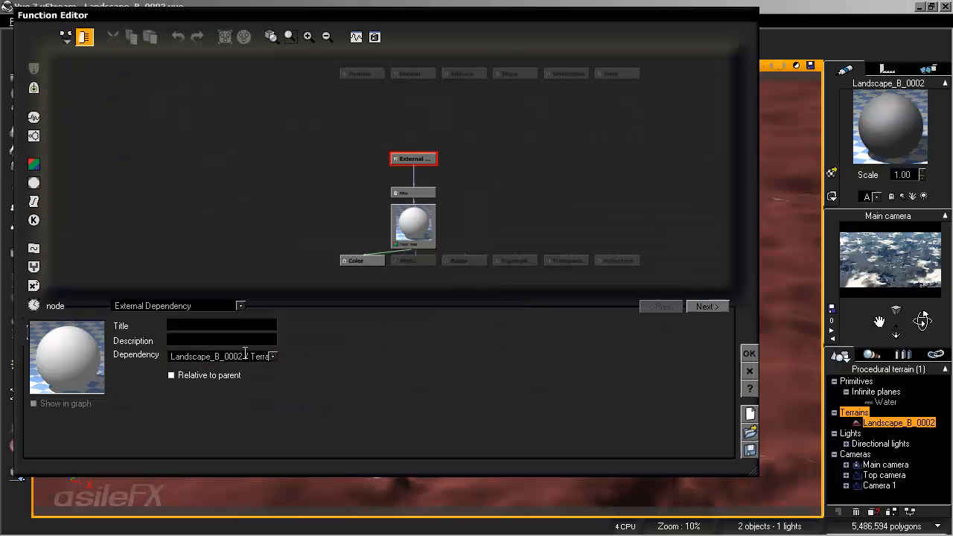
Move the External Dependency node up with the Filter node directly below it, and change the filter's type to Offset (X+a)
{"action": "left_click_drag", "start_coordinate": [416, 143], "coordinate": [418, 127]}
{"action": "left_click", "coordinate": [413, 155]}
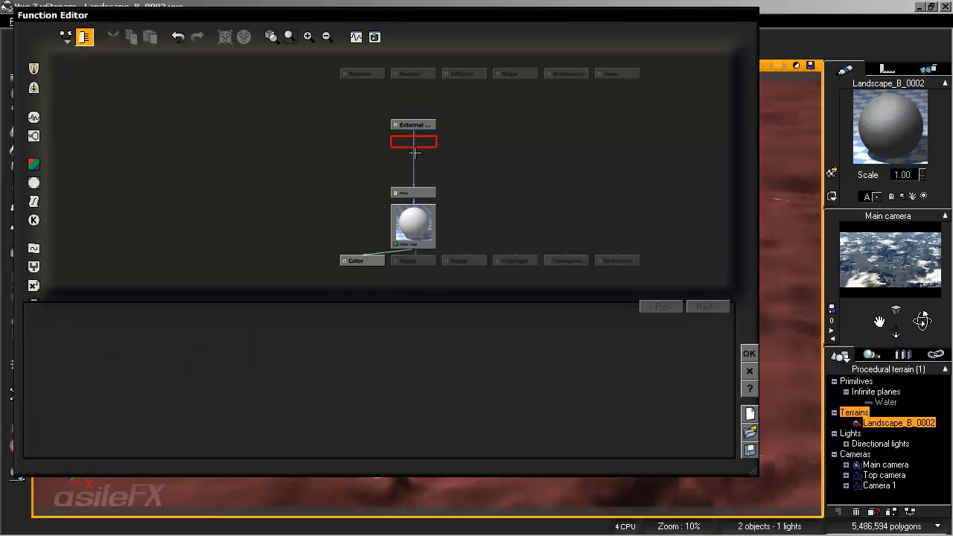
{"action": "left_click_drag", "start_coordinate": [422, 194], "coordinate": [422, 142]}
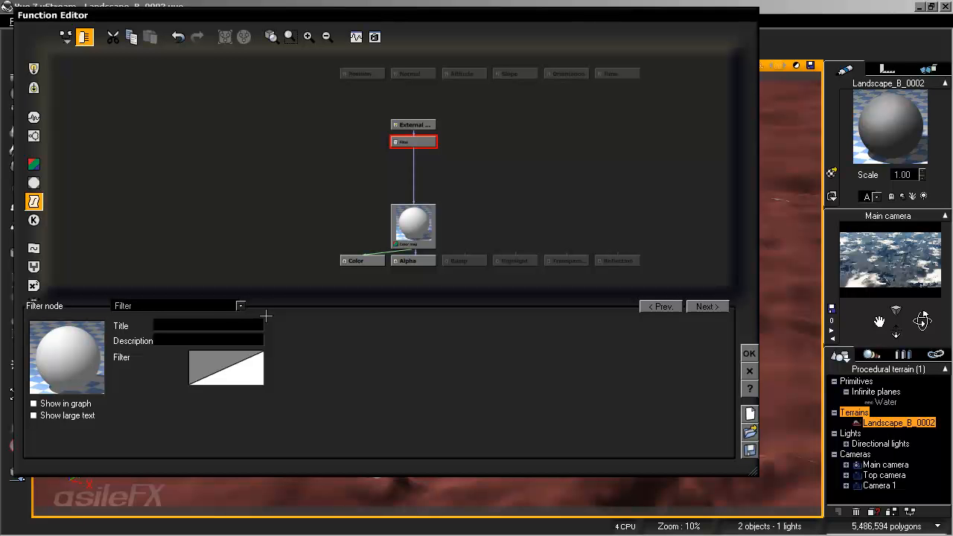
{"action": "left_click", "coordinate": [227, 305]}
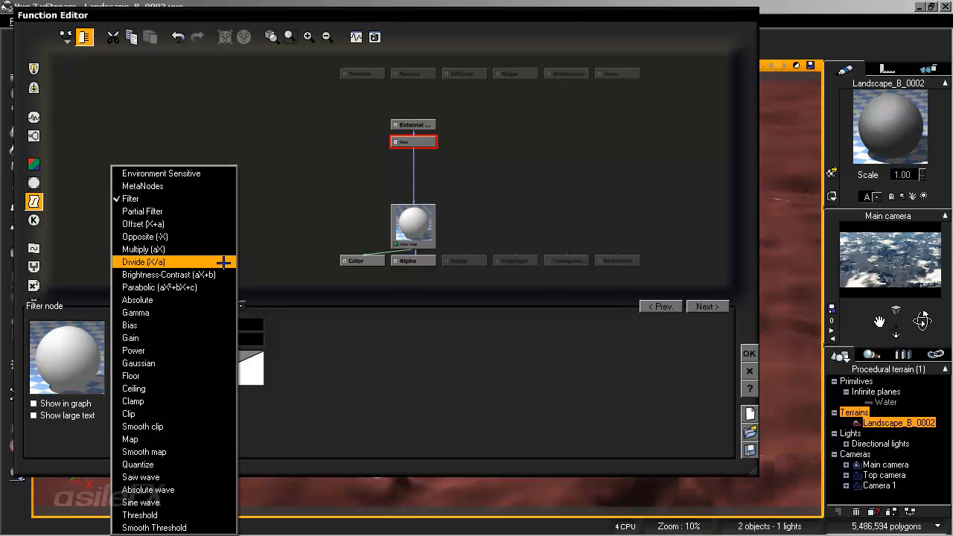
{"action": "left_click", "coordinate": [213, 223]}
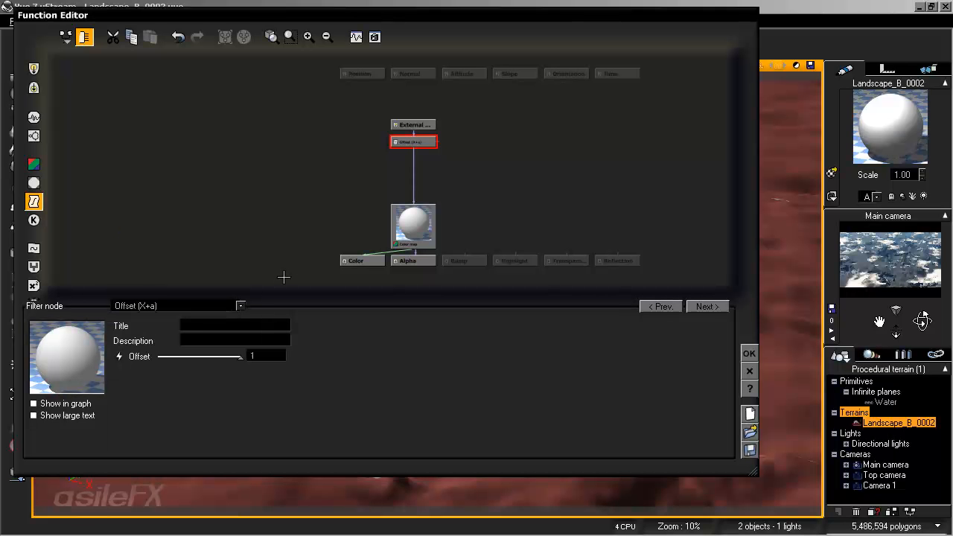
Try several offsets on the Offset (X+a) node, from -1 up to about 0.95, and finally 0.6
{"action": "left_click_drag", "start_coordinate": [239, 356], "coordinate": [175, 356]}
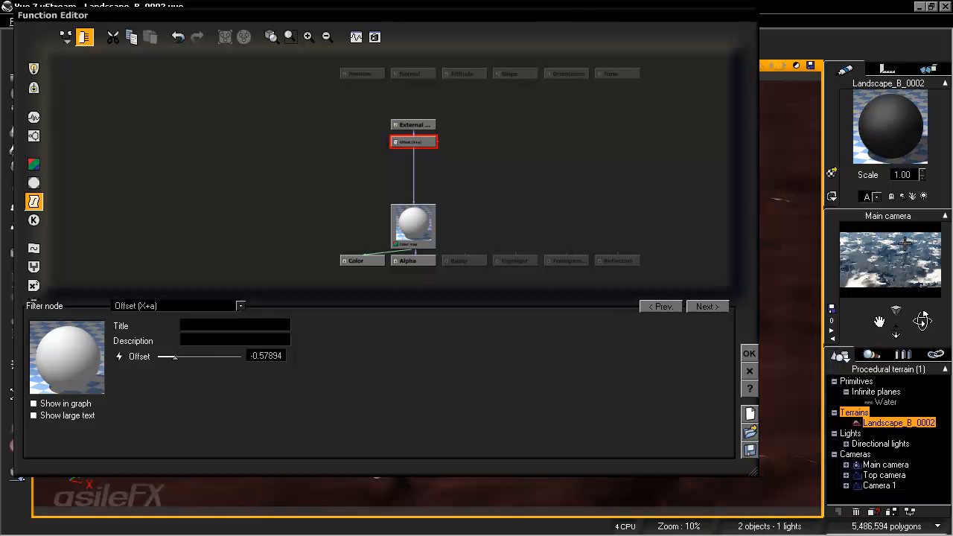
{"action": "left_click_drag", "start_coordinate": [175, 356], "coordinate": [158, 356]}
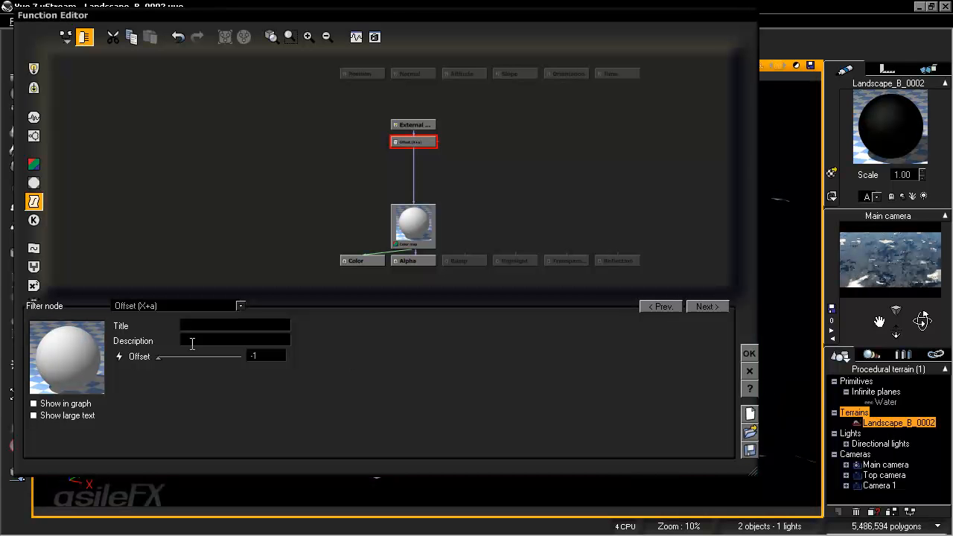
{"action": "left_click_drag", "start_coordinate": [164, 356], "coordinate": [230, 357]}
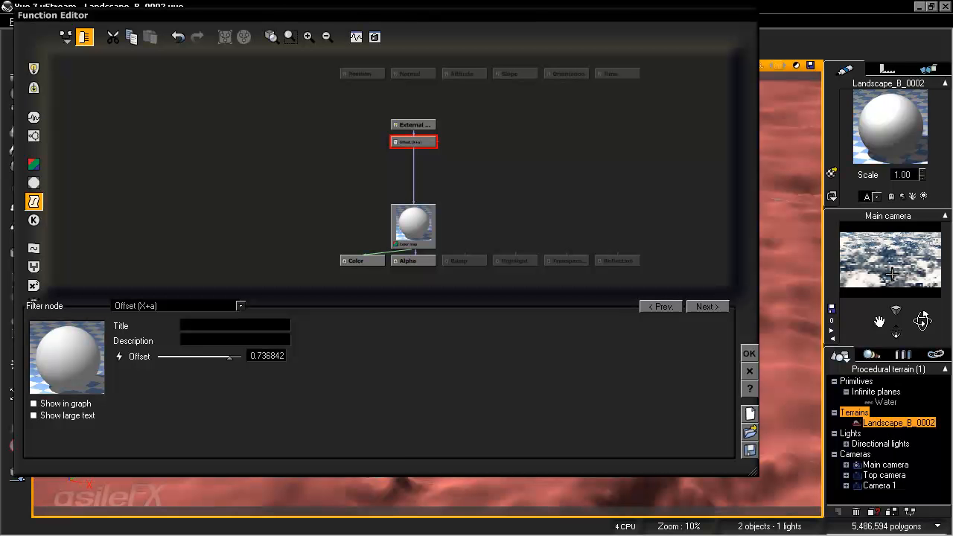
{"action": "left_click_drag", "start_coordinate": [237, 364], "coordinate": [241, 364]}
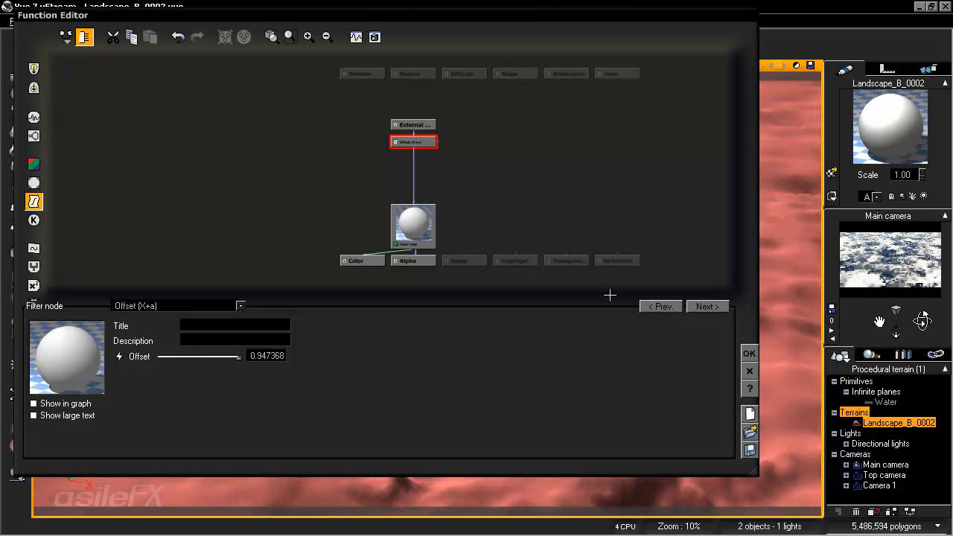
{"action": "left_click_drag", "start_coordinate": [237, 352], "coordinate": [223, 353]}
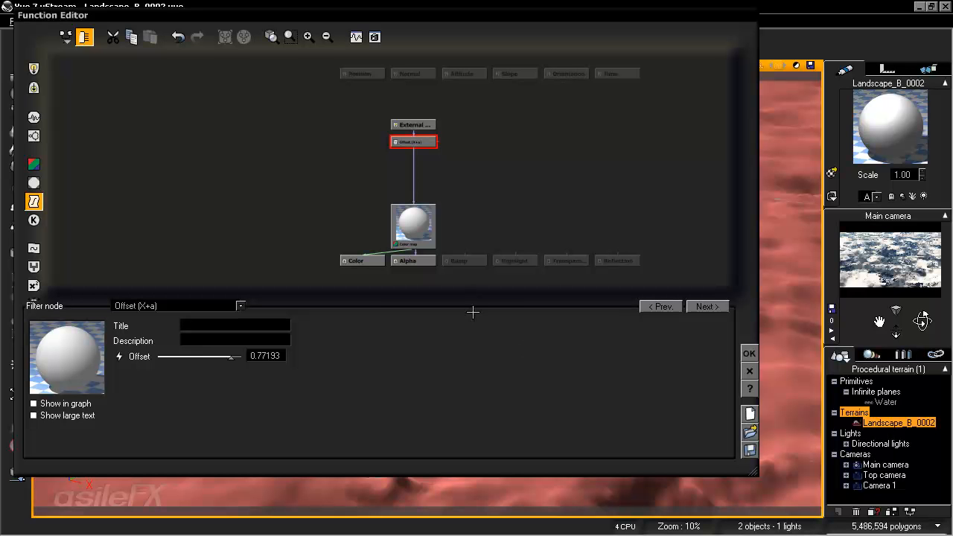
{"action": "double_click", "coordinate": [262, 353]}
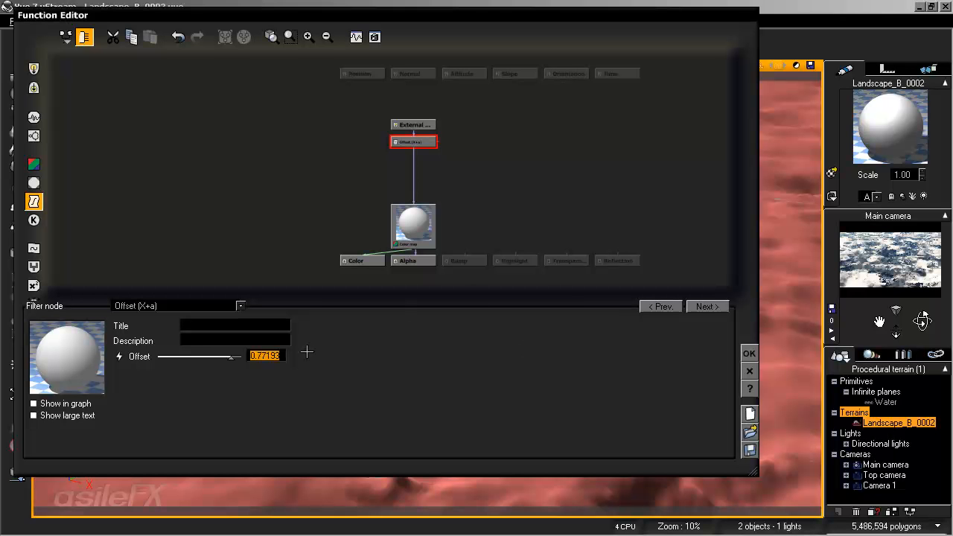
{"action": "type", "text": ".6"}
{"action": "key", "text": "Return"}
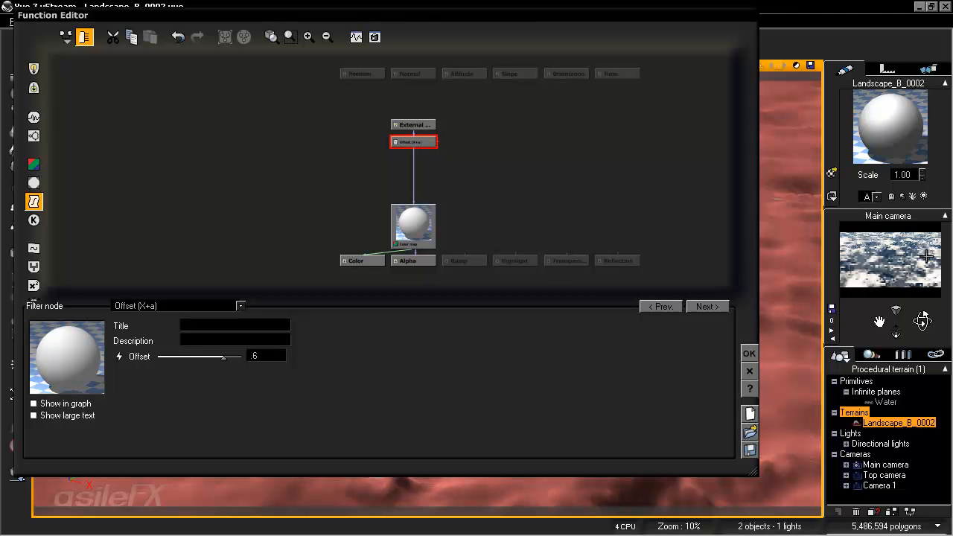
Set the Offset (X+a) node's offset to .75 and accept the function and material edits
{"action": "double_click", "coordinate": [262, 356]}
{"action": "type", "text": ".7"}
{"action": "key", "text": "Return"}
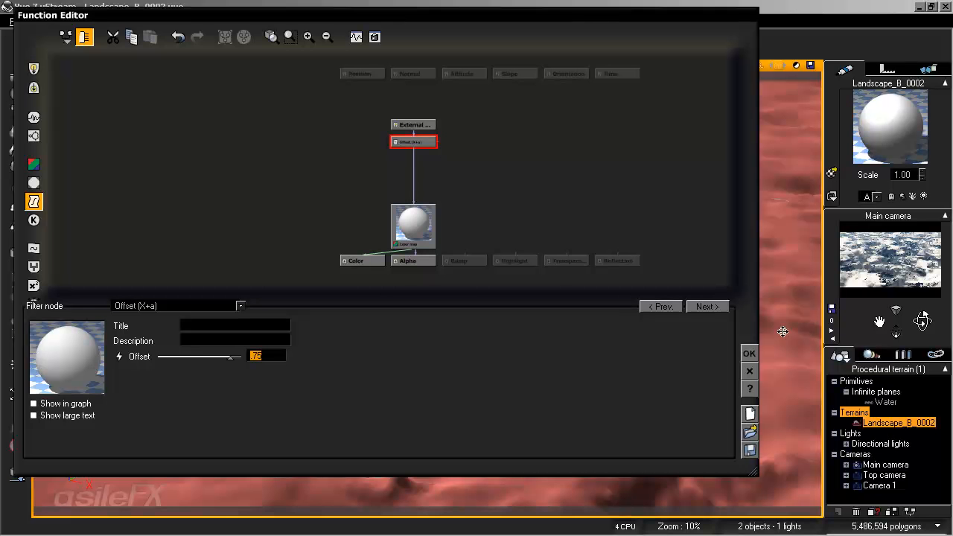
{"action": "left_click", "coordinate": [749, 353]}
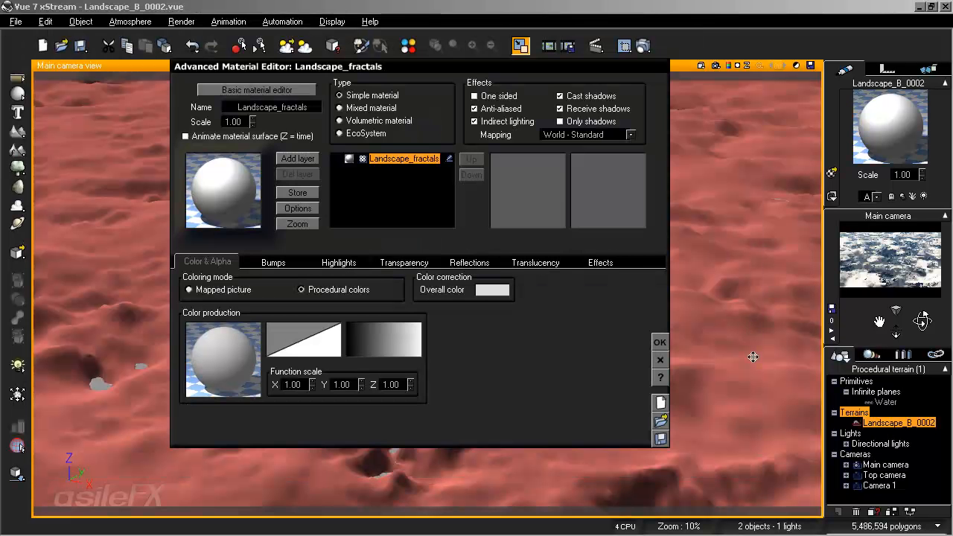
{"action": "left_click", "coordinate": [659, 342]}
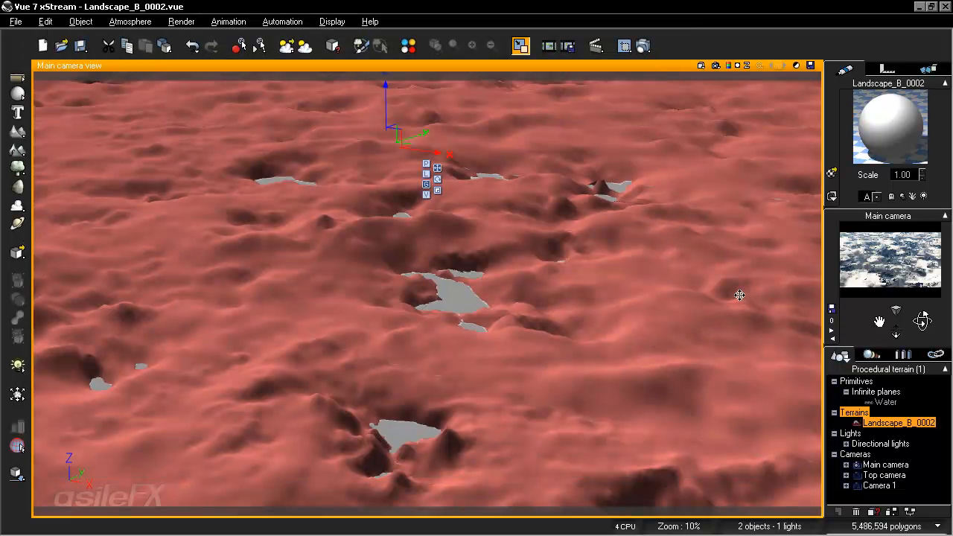
Render the main camera view and enlarge the finished render display to fill the screen
{"action": "left_click", "coordinate": [642, 46]}
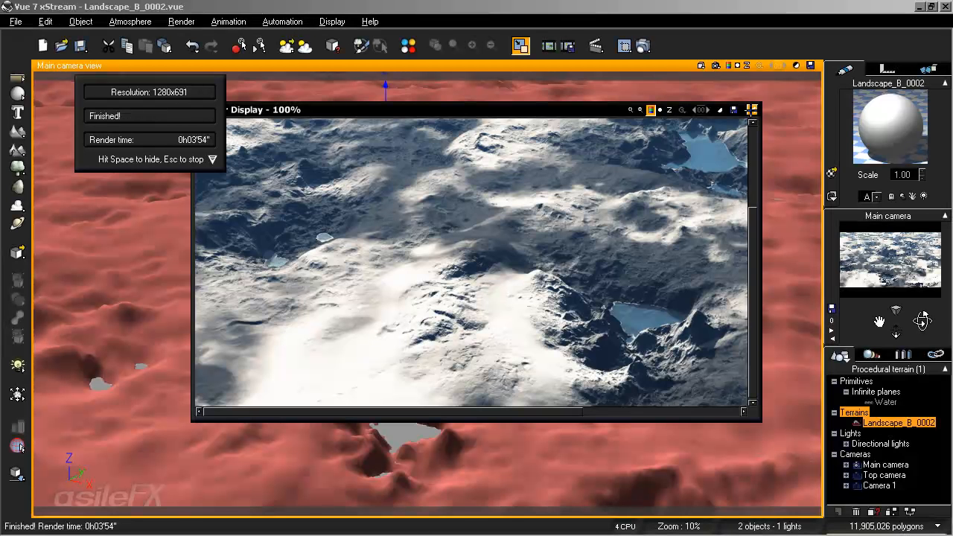
{"action": "left_click", "coordinate": [753, 109]}
{"action": "left_click", "coordinate": [729, 65]}
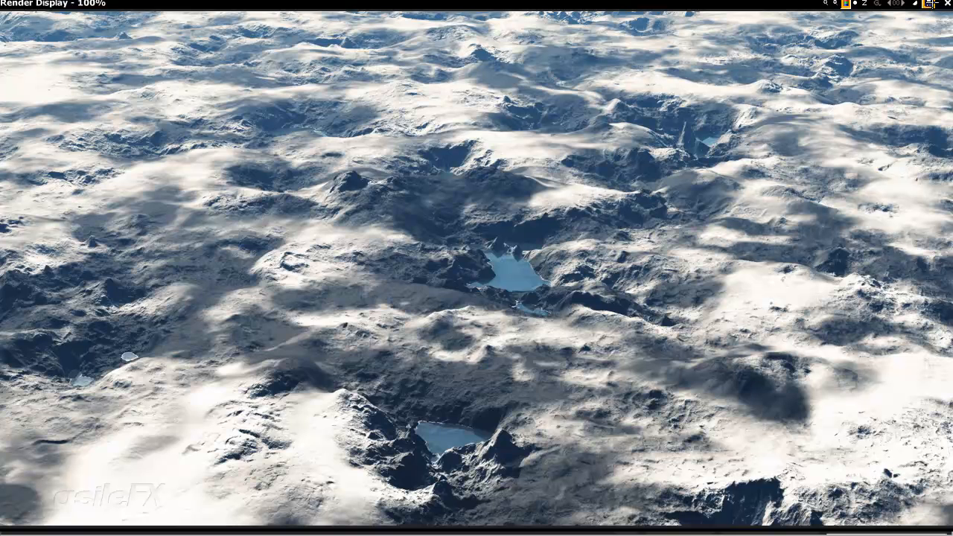
Start saving the render to the Ecosystem_Distribution_Layers folder and name the picture Landscape_B_0002_Fractals_TerrainNoise
{"action": "left_click", "coordinate": [930, 4]}
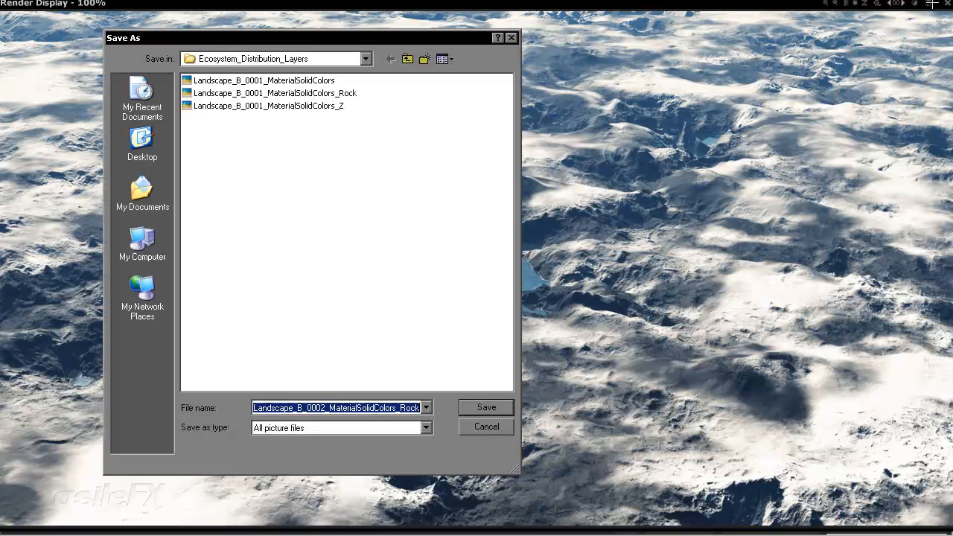
{"action": "left_click", "coordinate": [377, 409]}
{"action": "left_click_drag", "start_coordinate": [330, 409], "coordinate": [421, 408]}
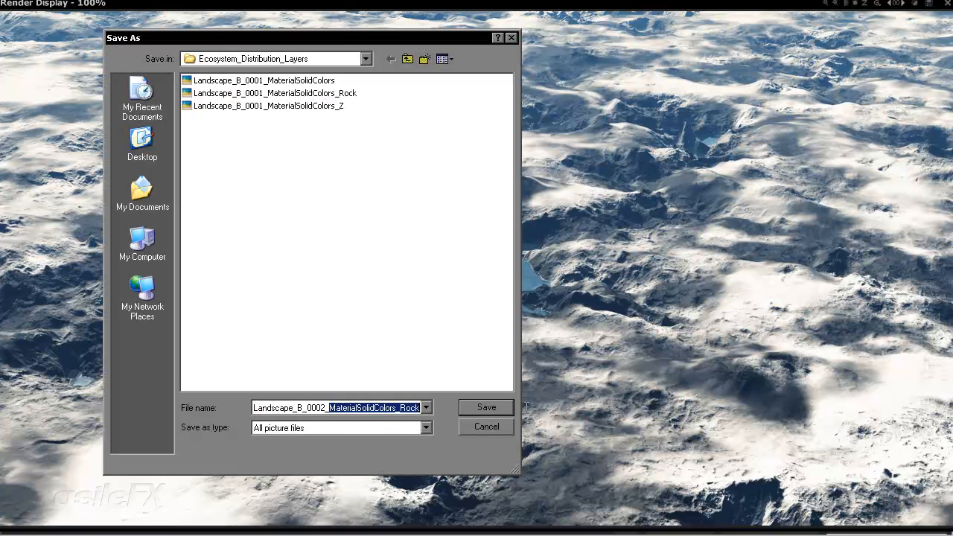
{"action": "type", "text": "Fr"}
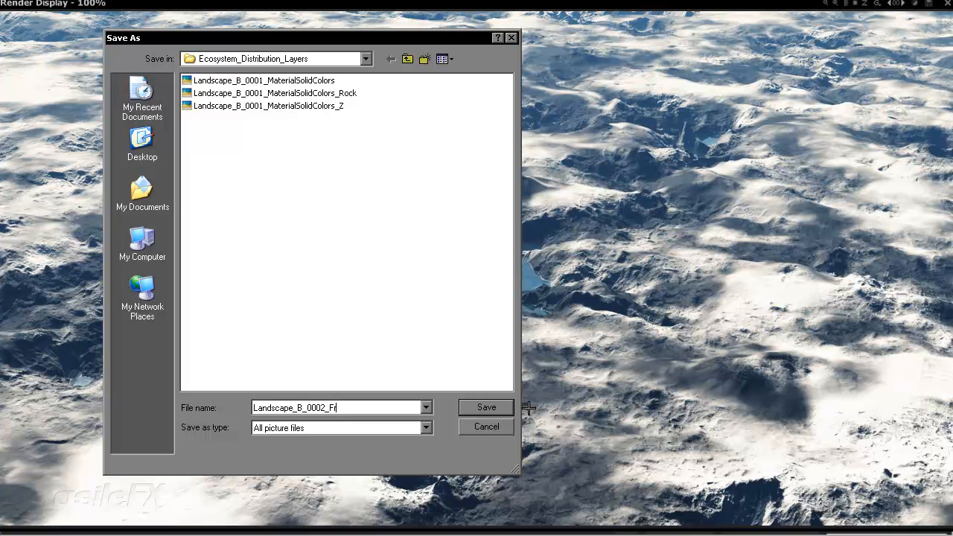
{"action": "type", "text": "actals"}
{"action": "key", "text": "BackSpace"}
{"action": "type", "text": "_TerrainNoise"}
Save the picture in PNG format, accept the 16 M colors format options, and leave the render display
{"action": "left_click", "coordinate": [368, 430]}
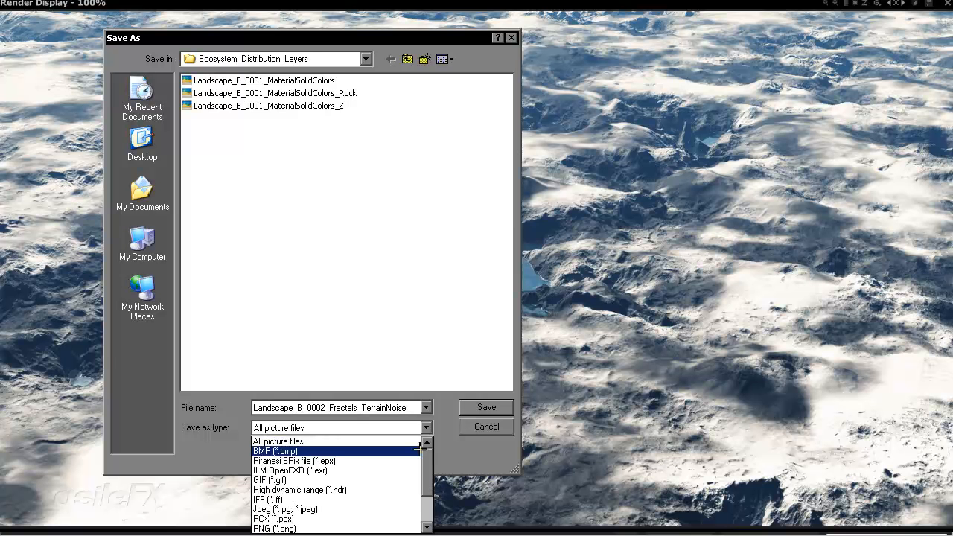
{"action": "scroll", "coordinate": [432, 495], "scroll_direction": "down", "scroll_amount": 2}
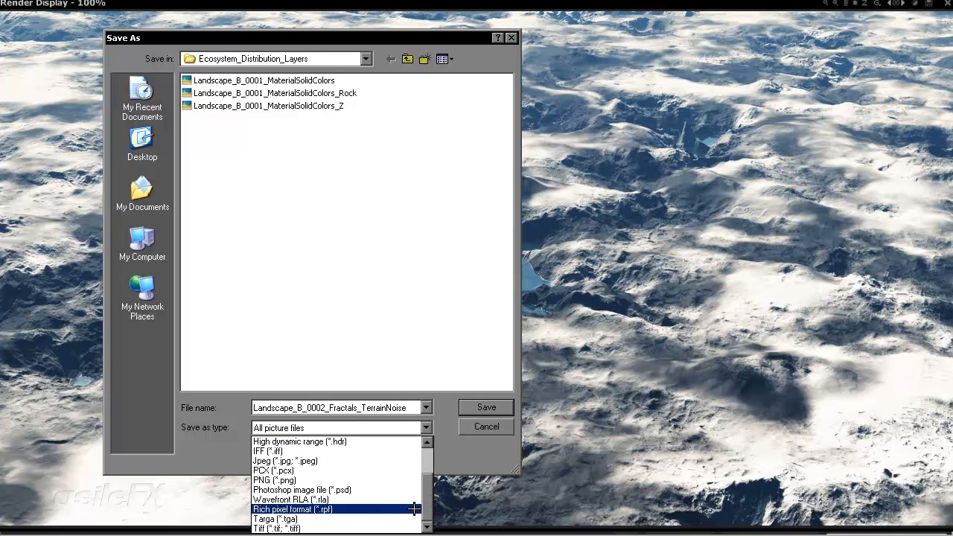
{"action": "left_click", "coordinate": [362, 479]}
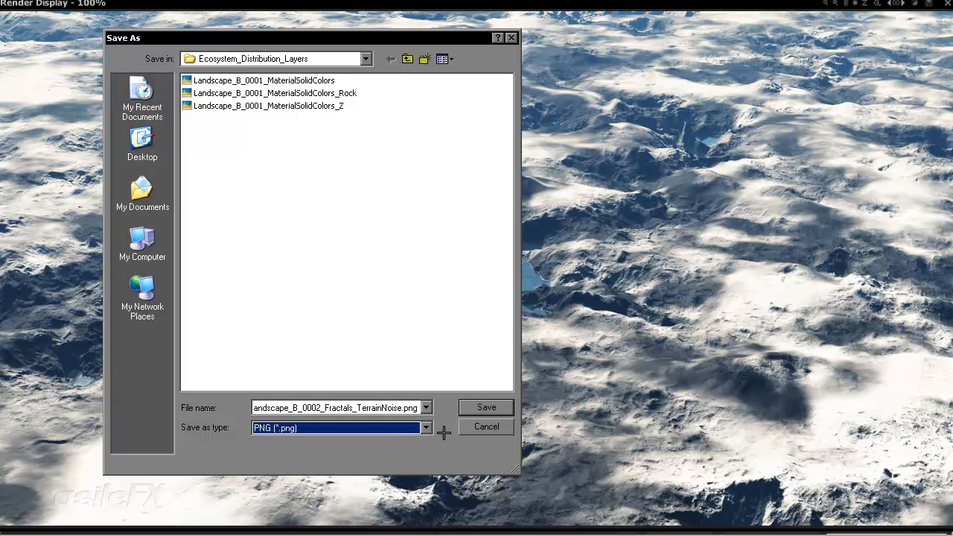
{"action": "left_click", "coordinate": [482, 407]}
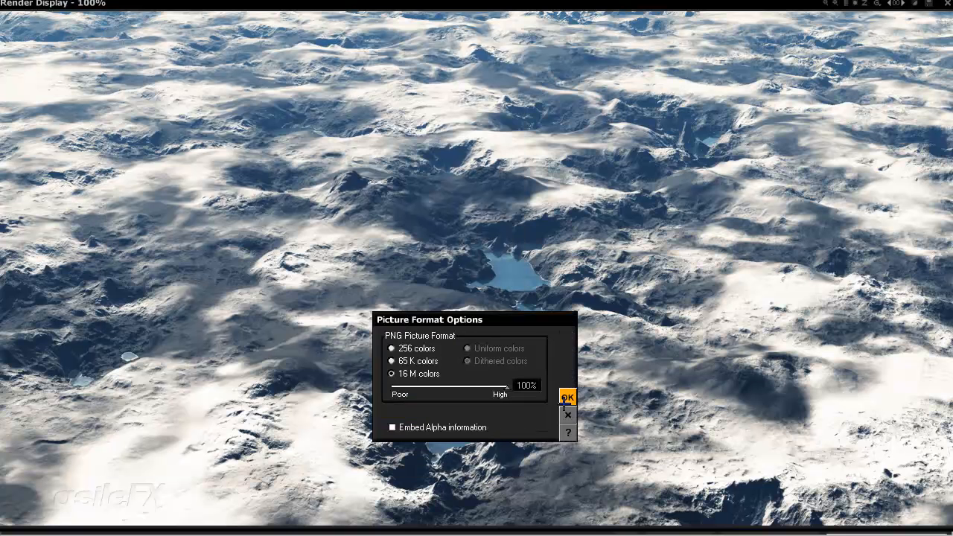
{"action": "key", "text": "Return"}
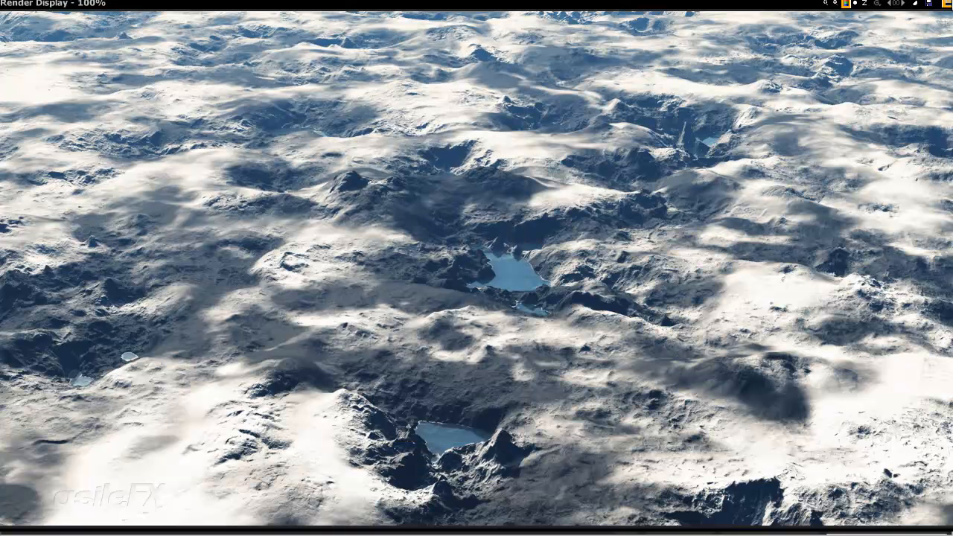
{"action": "key", "text": "Escape"}
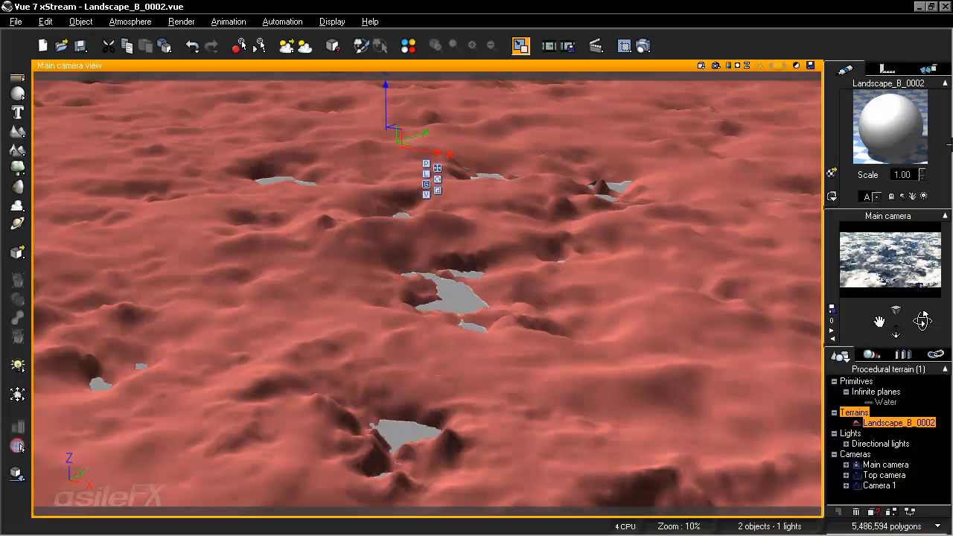
Reopen the Landscape_fractals material's colour production function and set the External Dependency node's dependency to Landscape_B_0002's Value Noise
{"action": "double_click", "coordinate": [875, 112]}
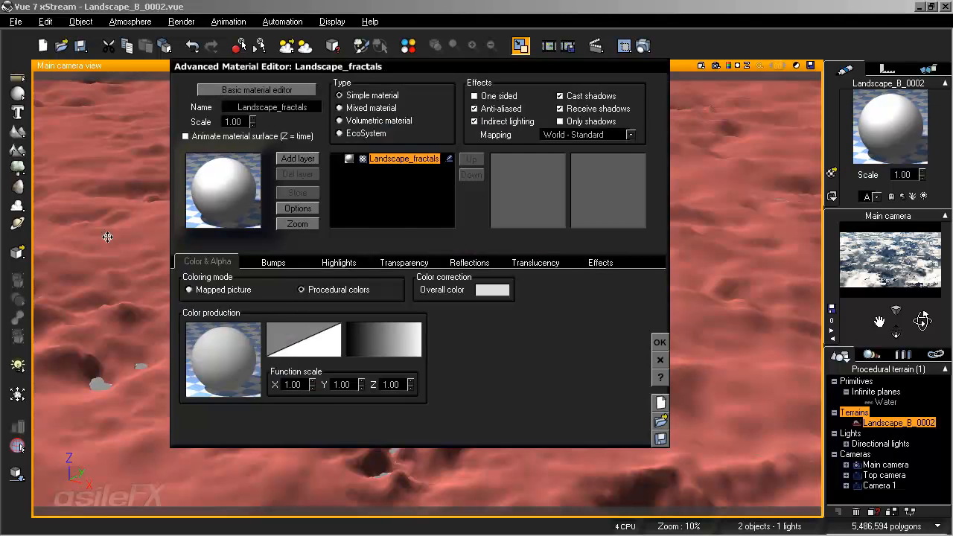
{"action": "right_click", "coordinate": [249, 350]}
{"action": "left_click", "coordinate": [280, 356]}
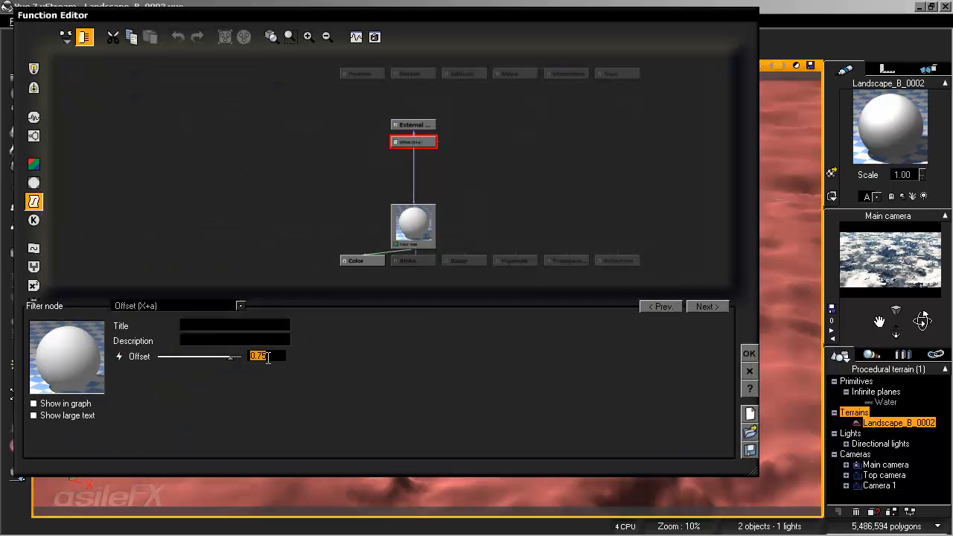
{"action": "left_click", "coordinate": [413, 125]}
{"action": "left_click", "coordinate": [273, 357]}
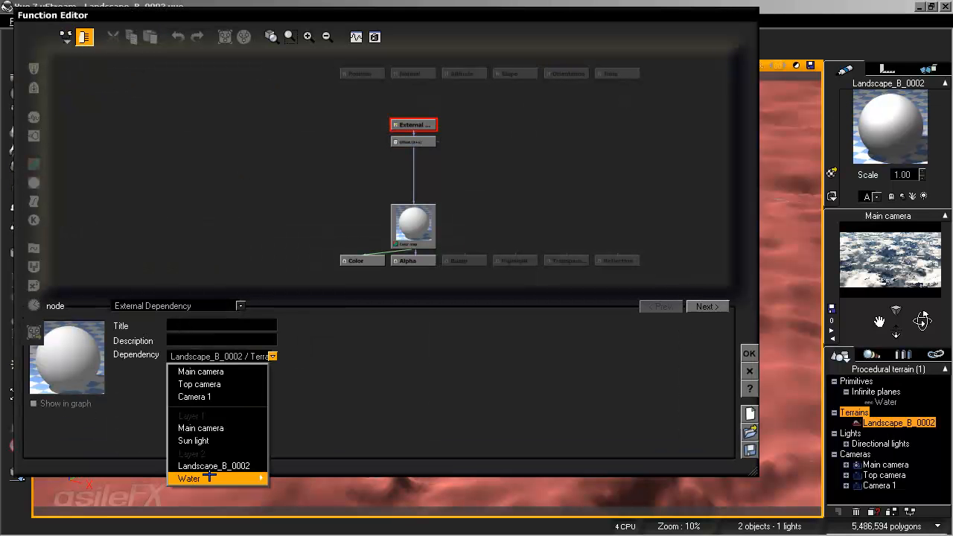
{"action": "mouse_move", "coordinate": [227, 466]}
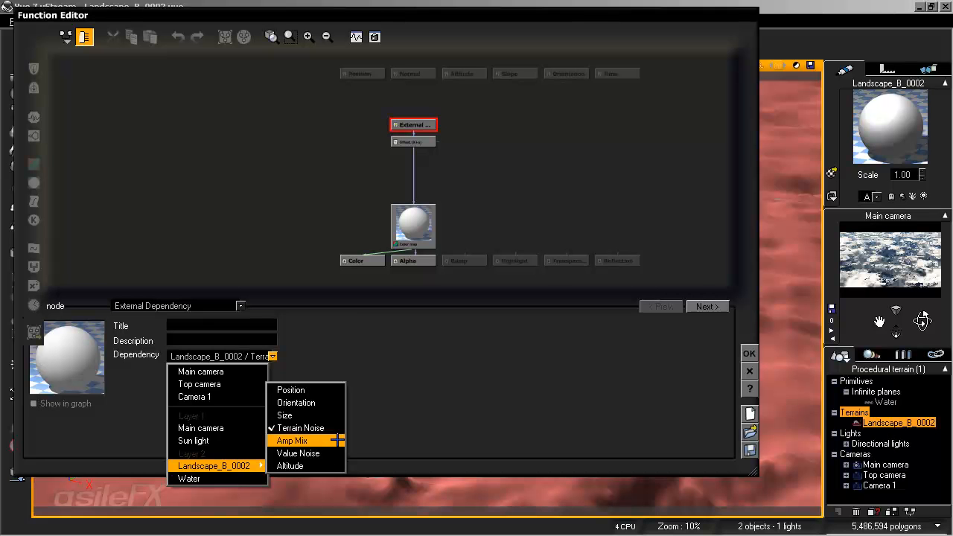
{"action": "left_click", "coordinate": [330, 454]}
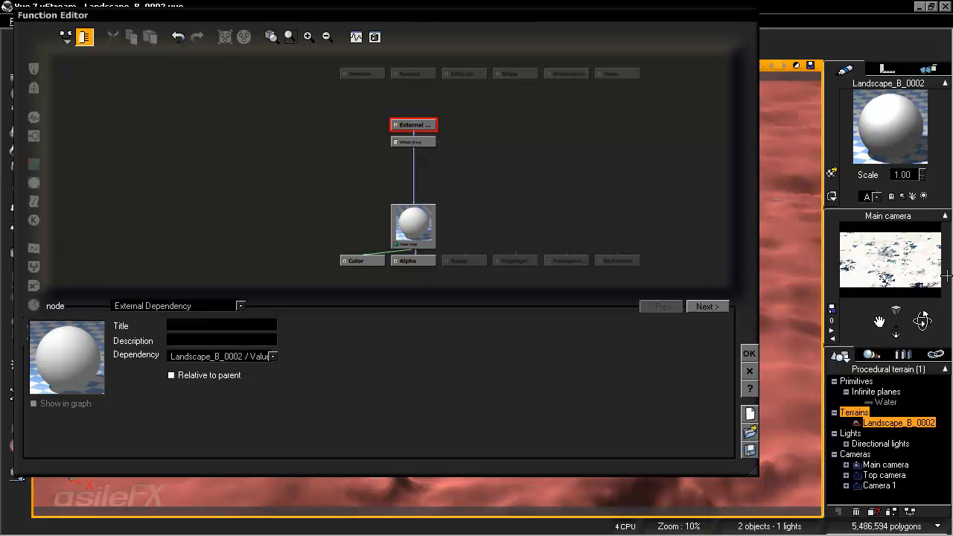
Lower the Offset (X+a) node's offset, trying about -0.07 and -0.81 before settling on about -0.65
{"action": "left_click", "coordinate": [415, 141]}
{"action": "left_click_drag", "start_coordinate": [227, 358], "coordinate": [195, 359]}
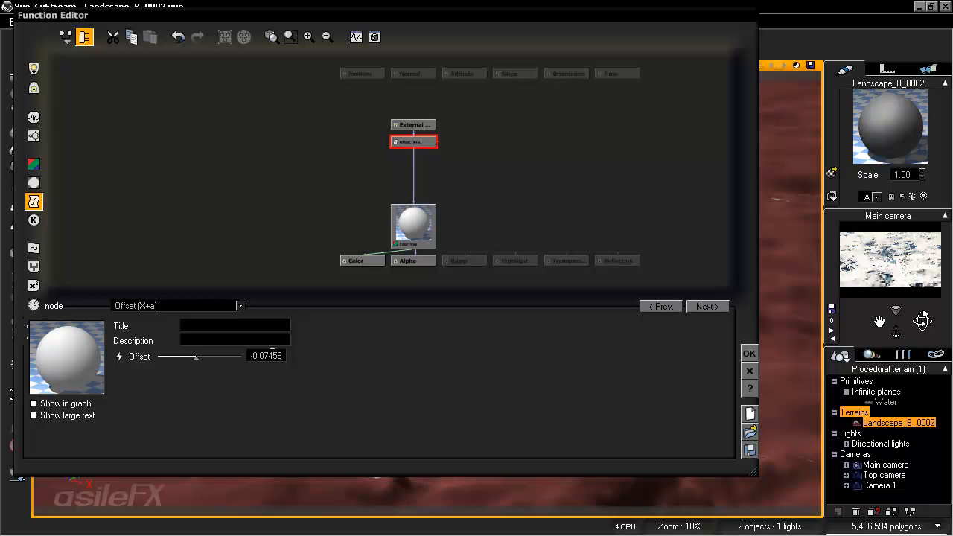
{"action": "left_click_drag", "start_coordinate": [195, 358], "coordinate": [167, 351]}
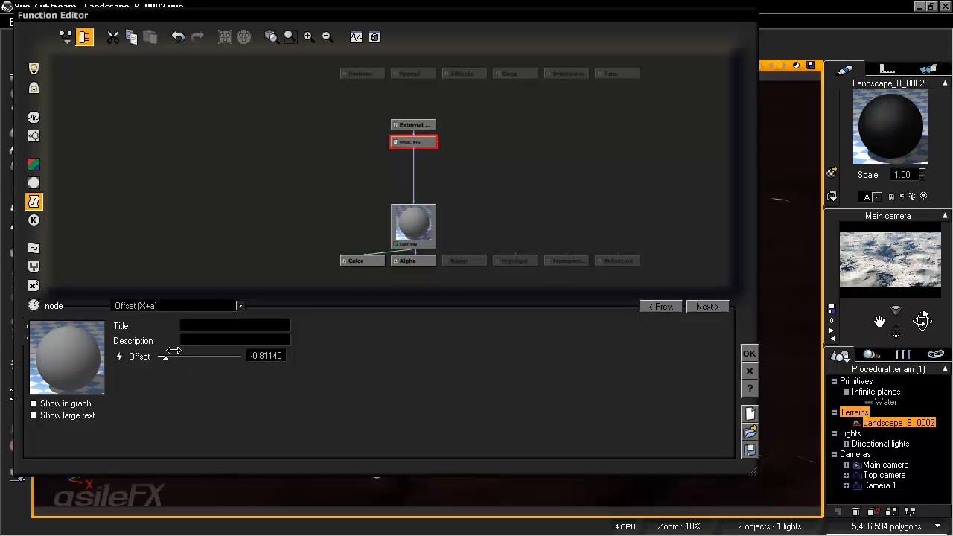
{"action": "left_click_drag", "start_coordinate": [164, 356], "coordinate": [180, 348]}
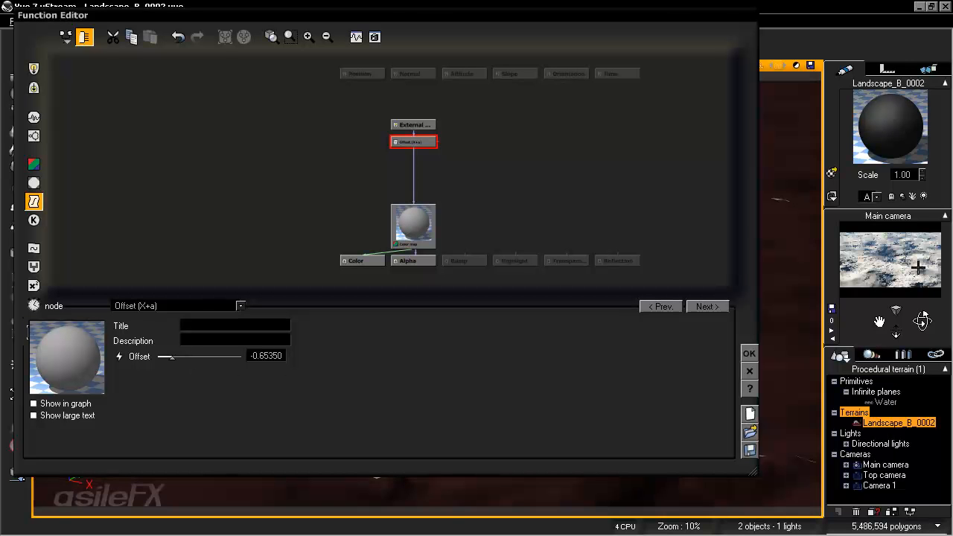